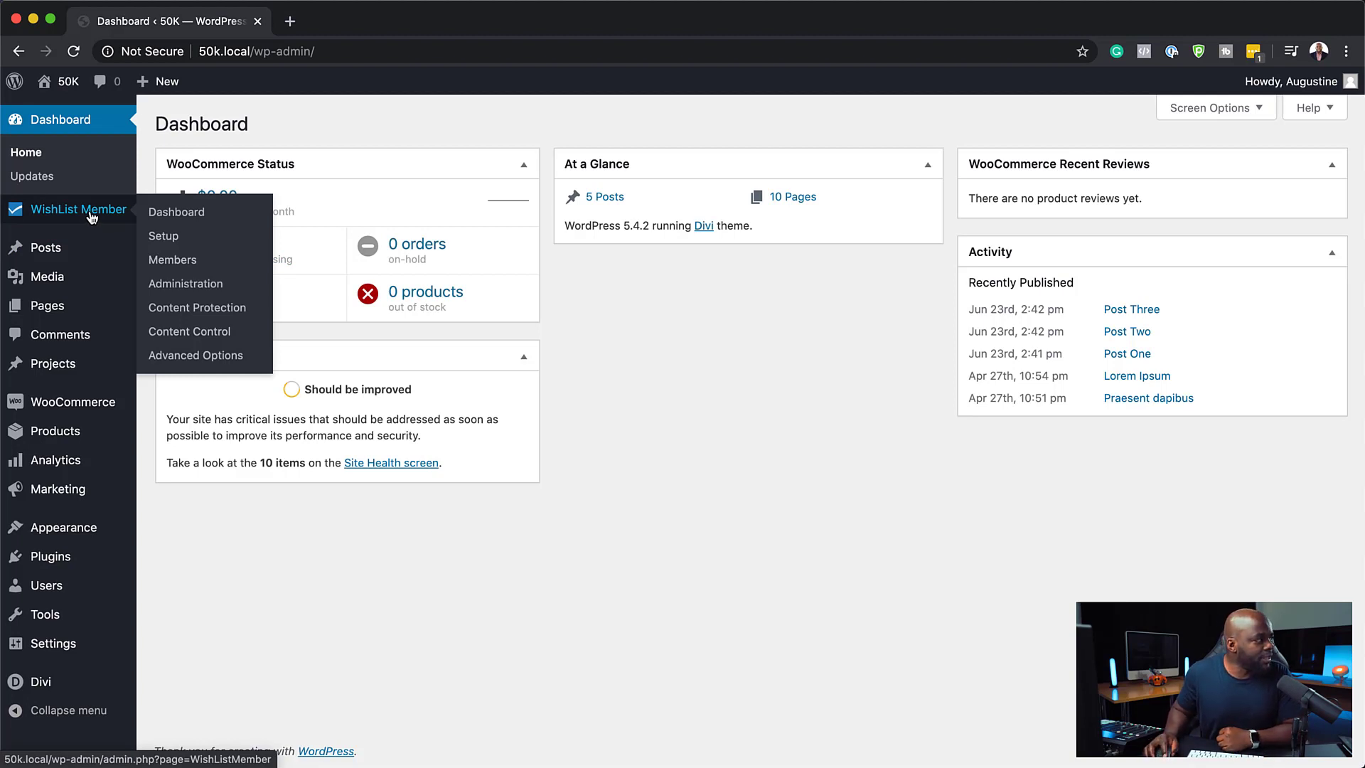
Open WishList Member's Advanced Options login styling settings and enable WordPress Login Page Styling
{"action": "left_click", "coordinate": [193, 364]}
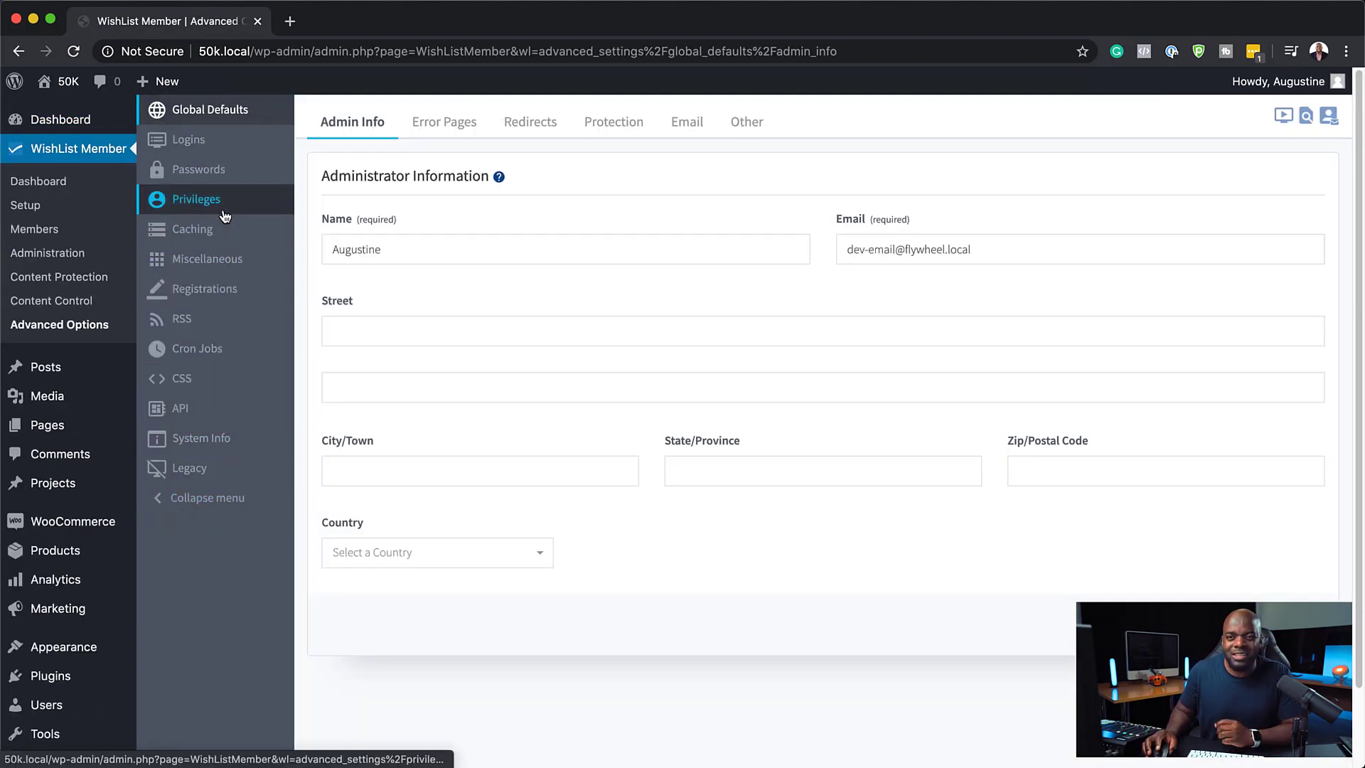
{"action": "left_click", "coordinate": [217, 149]}
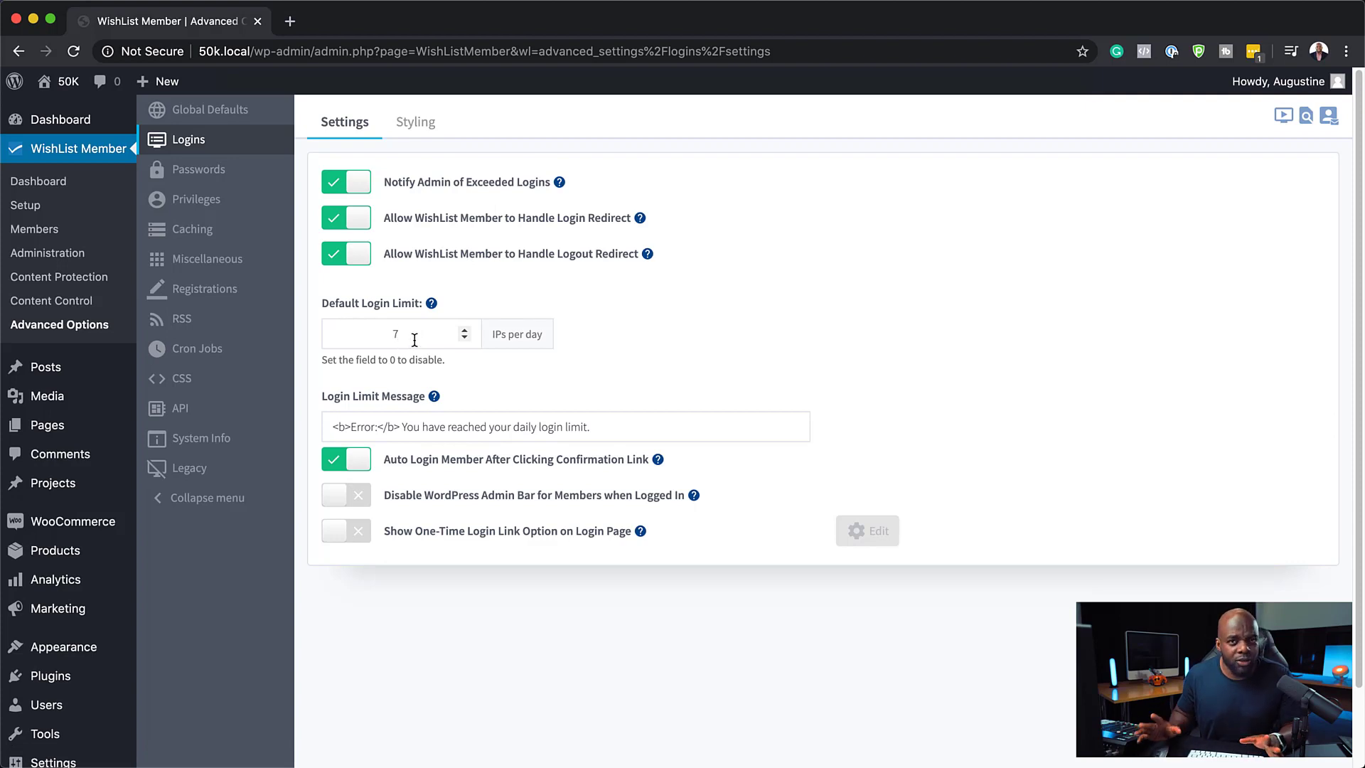
{"action": "left_click", "coordinate": [425, 130]}
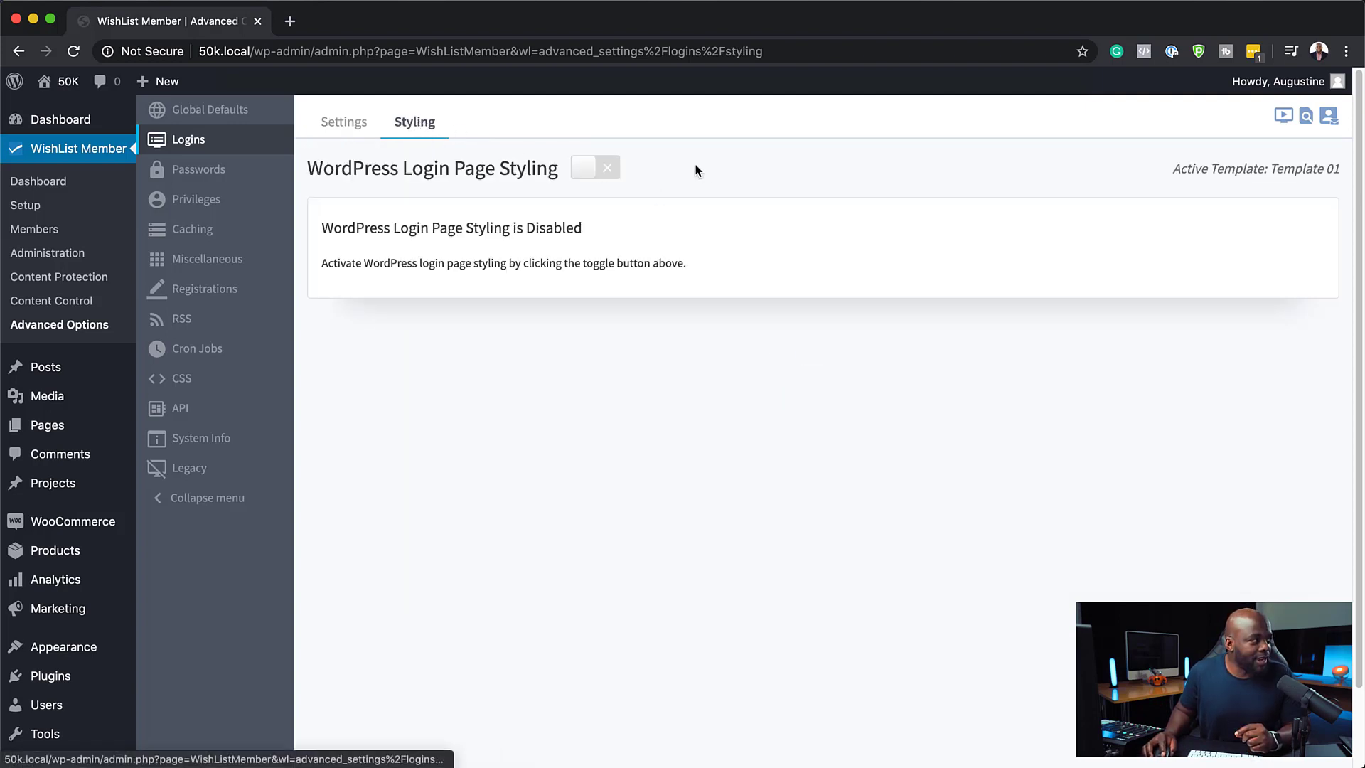
{"action": "left_click", "coordinate": [599, 175]}
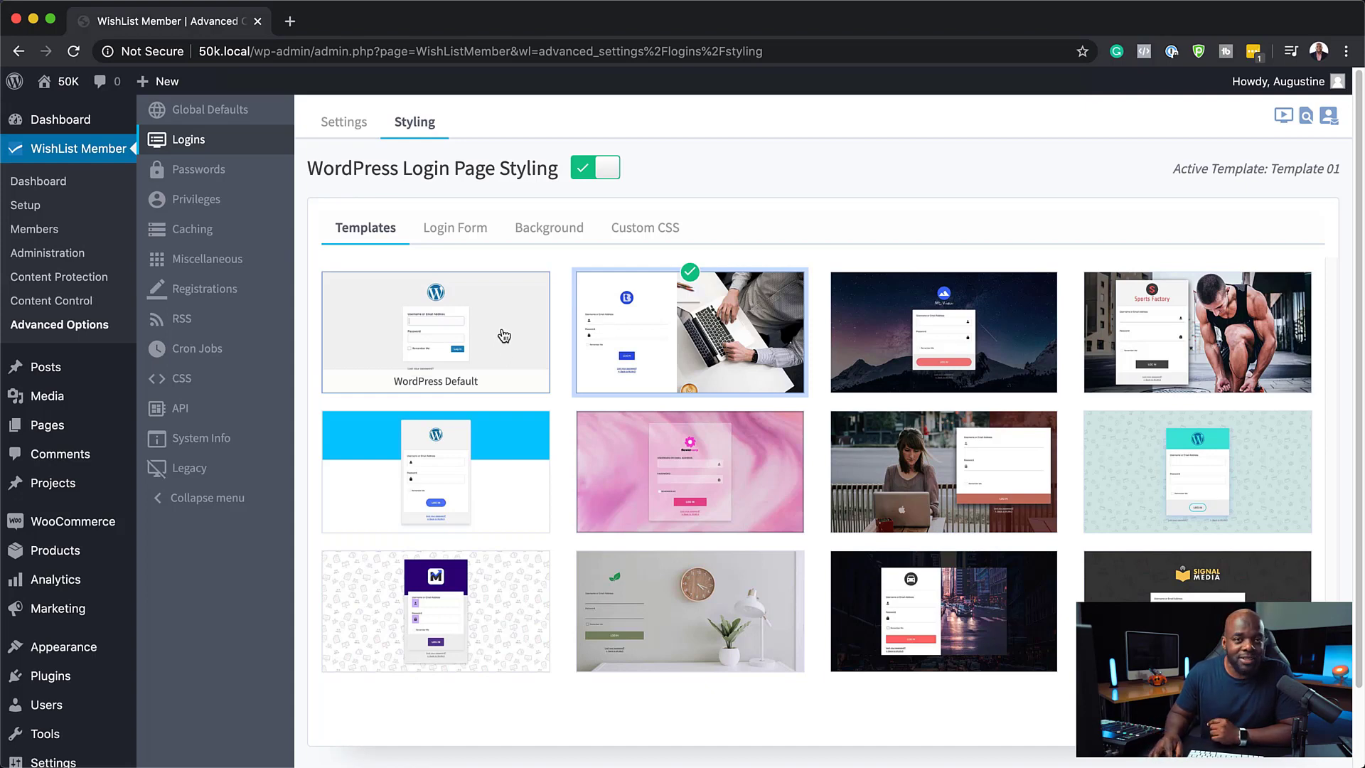
Set the login form's custom logo to the Mountain image from the media library
{"action": "left_click", "coordinate": [505, 334]}
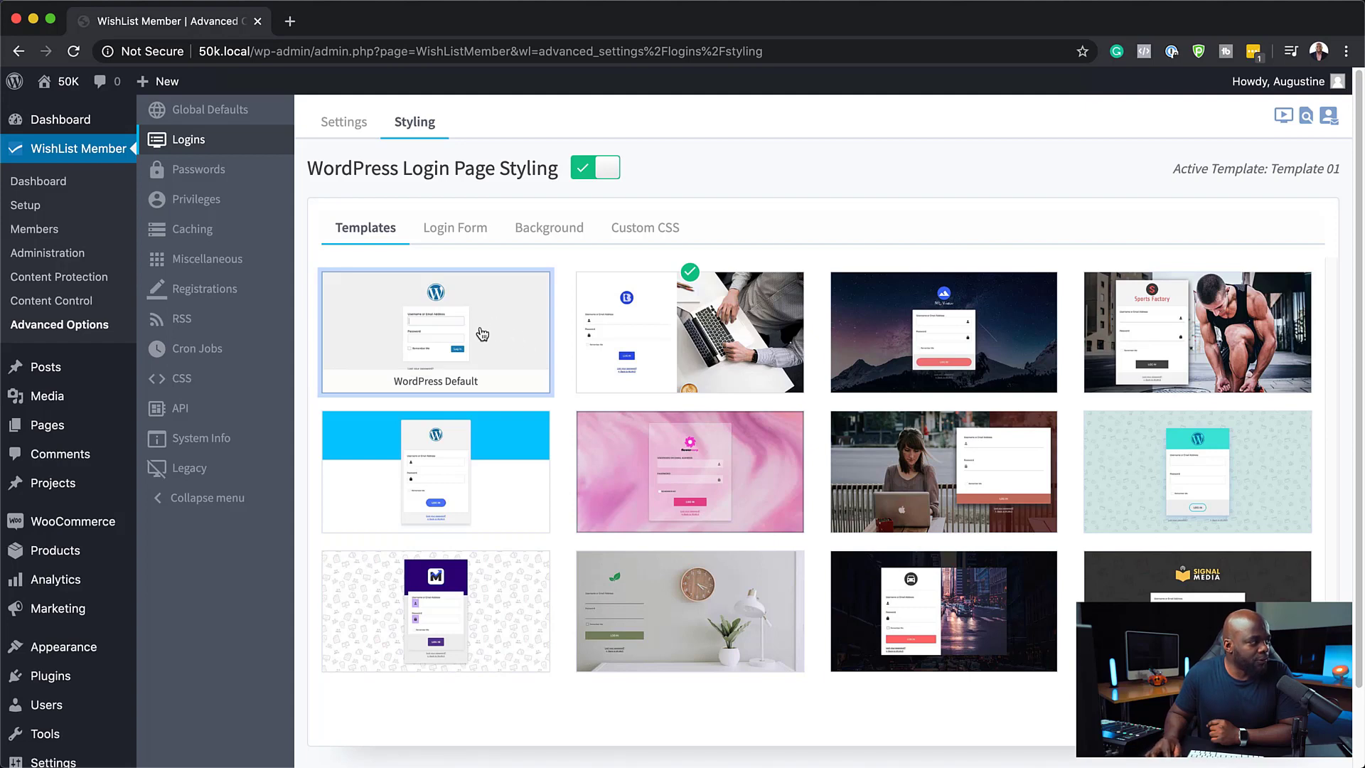
{"action": "left_click", "coordinate": [472, 232]}
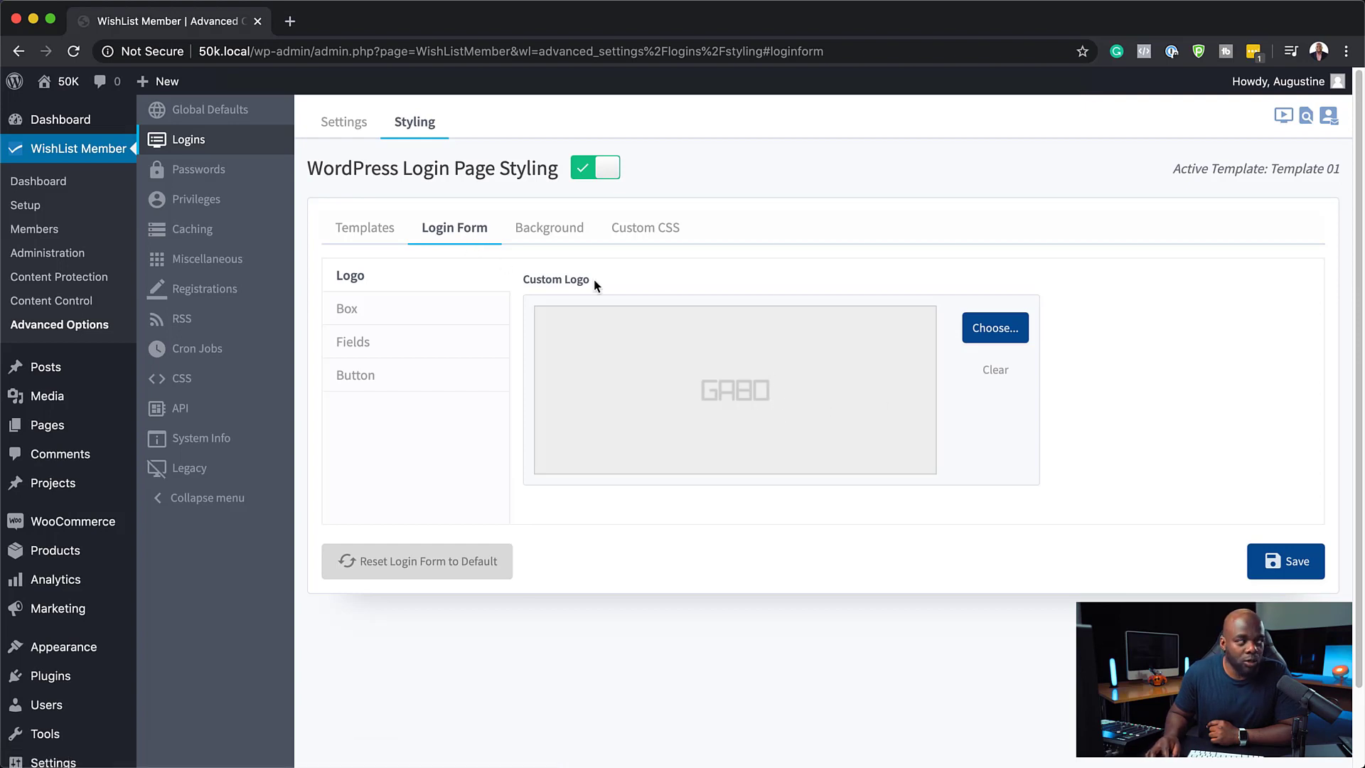
{"action": "left_click", "coordinate": [348, 229]}
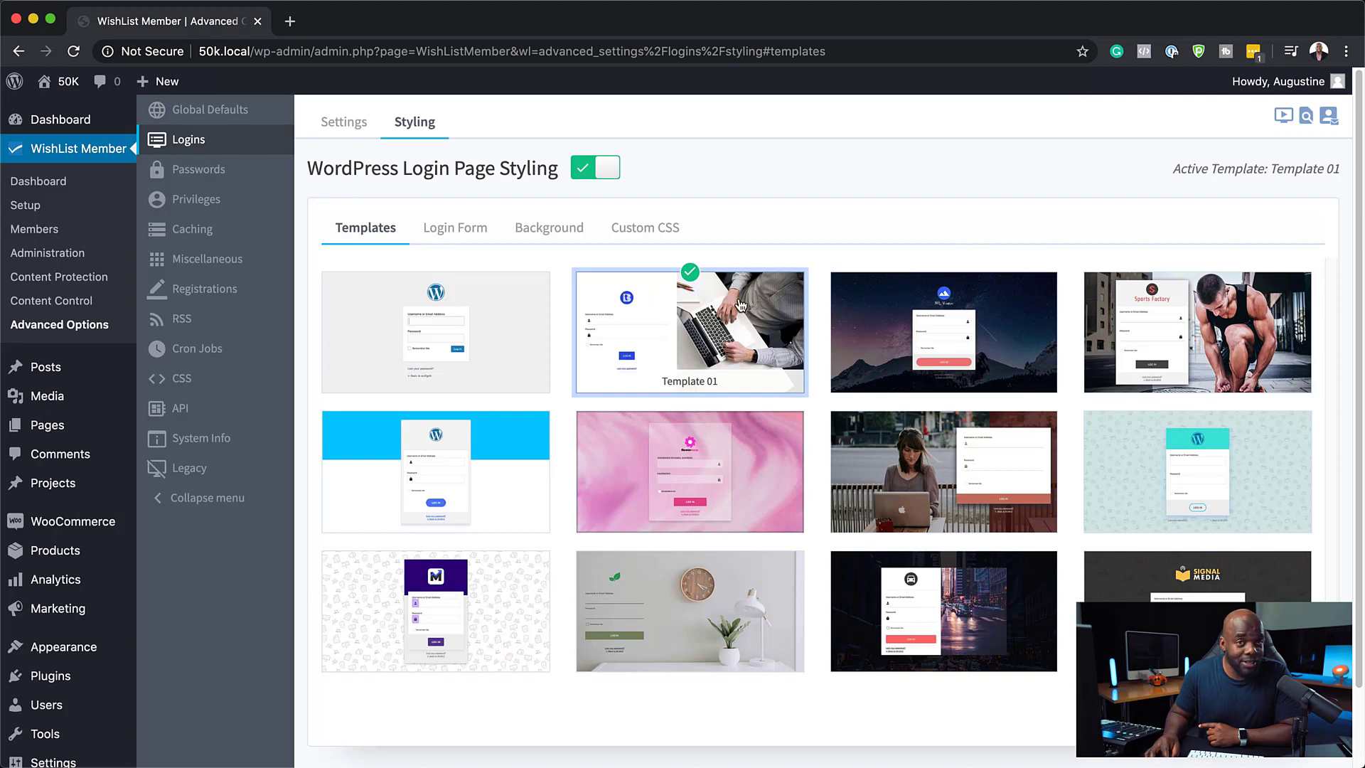
{"action": "left_click", "coordinate": [450, 237]}
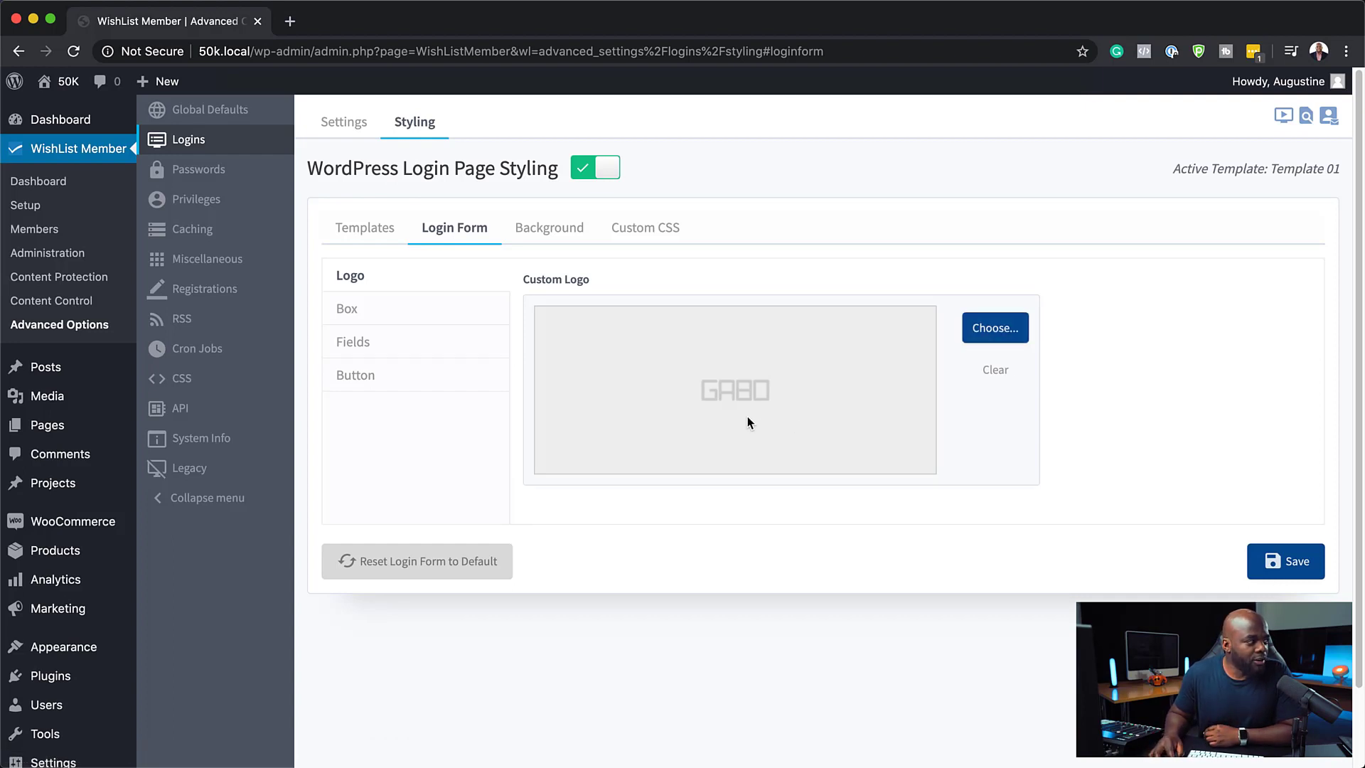
{"action": "left_click", "coordinate": [994, 328]}
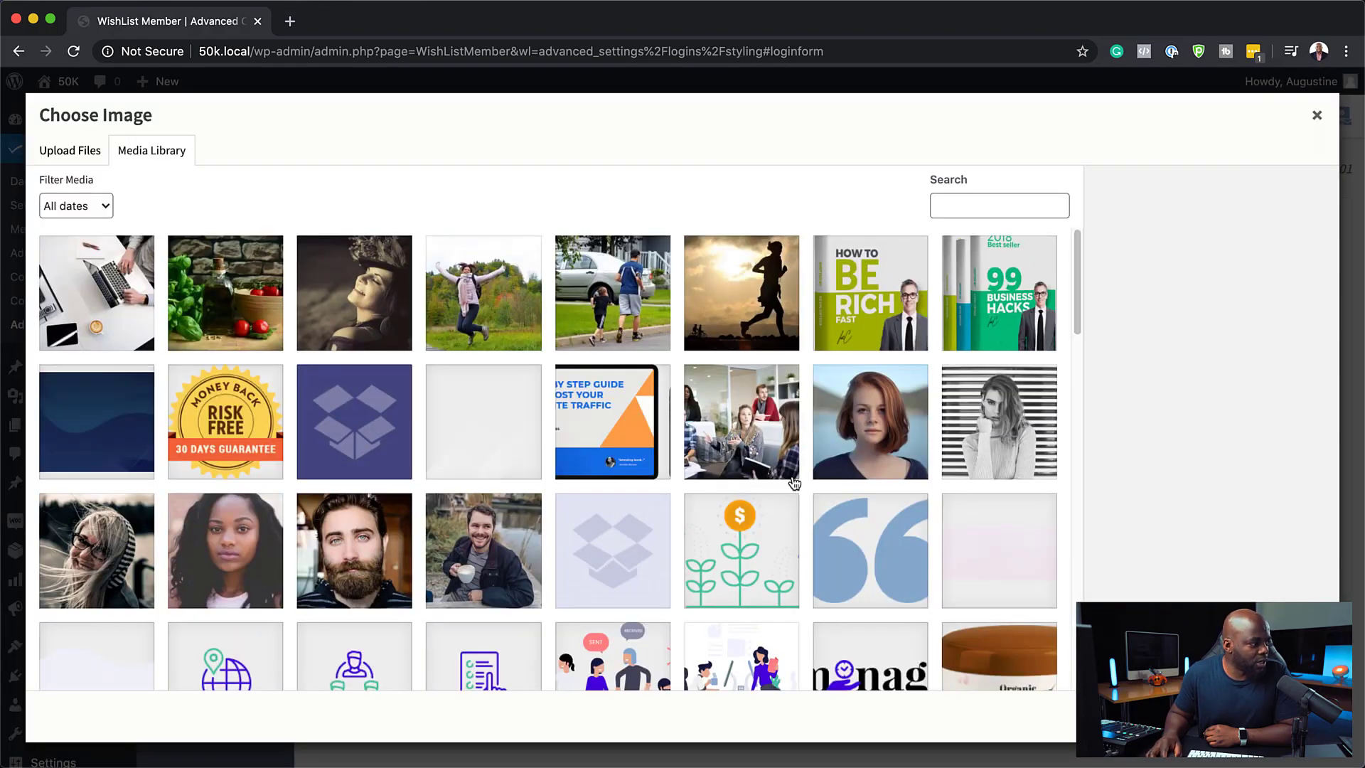
{"action": "scroll", "coordinate": [798, 498], "scroll_direction": "down", "scroll_amount": 5}
{"action": "scroll", "coordinate": [798, 502], "scroll_direction": "down", "scroll_amount": 12}
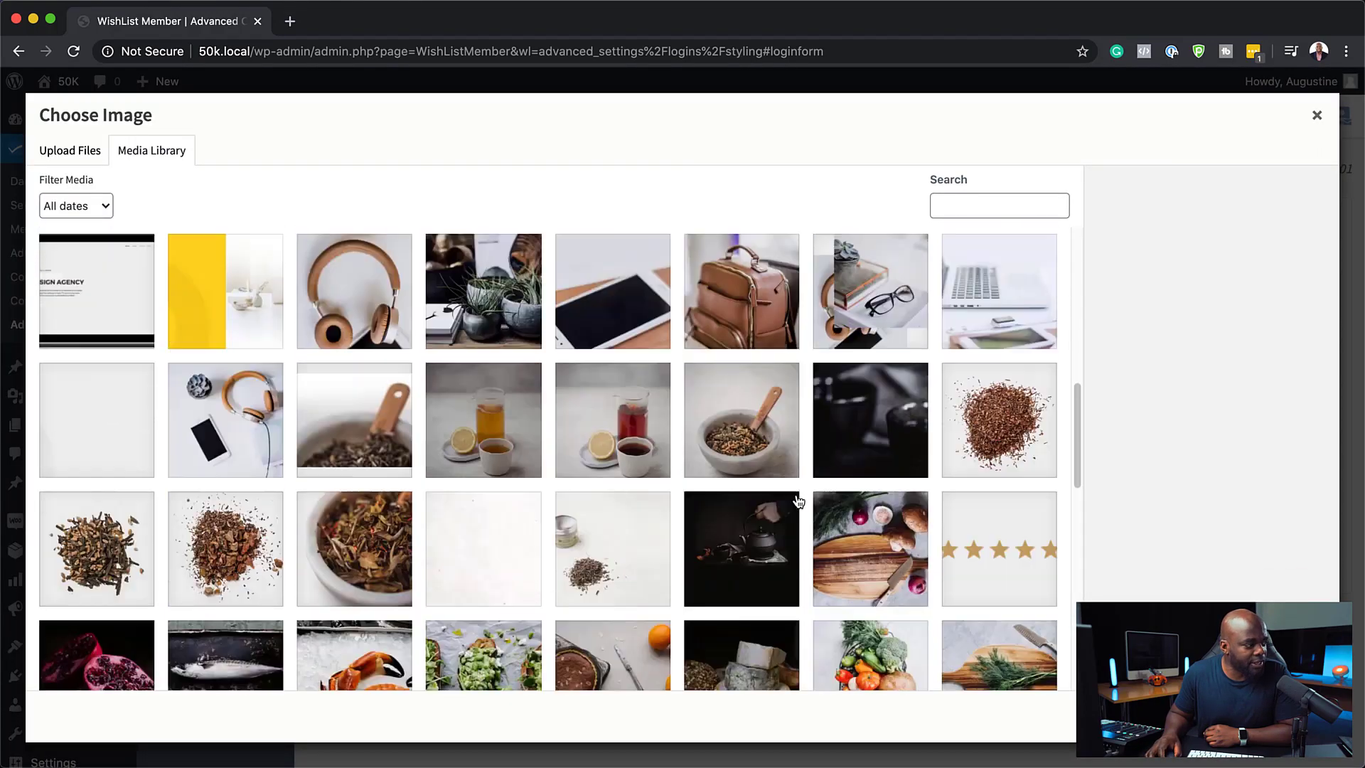
{"action": "scroll", "coordinate": [798, 502], "scroll_direction": "down", "scroll_amount": 5}
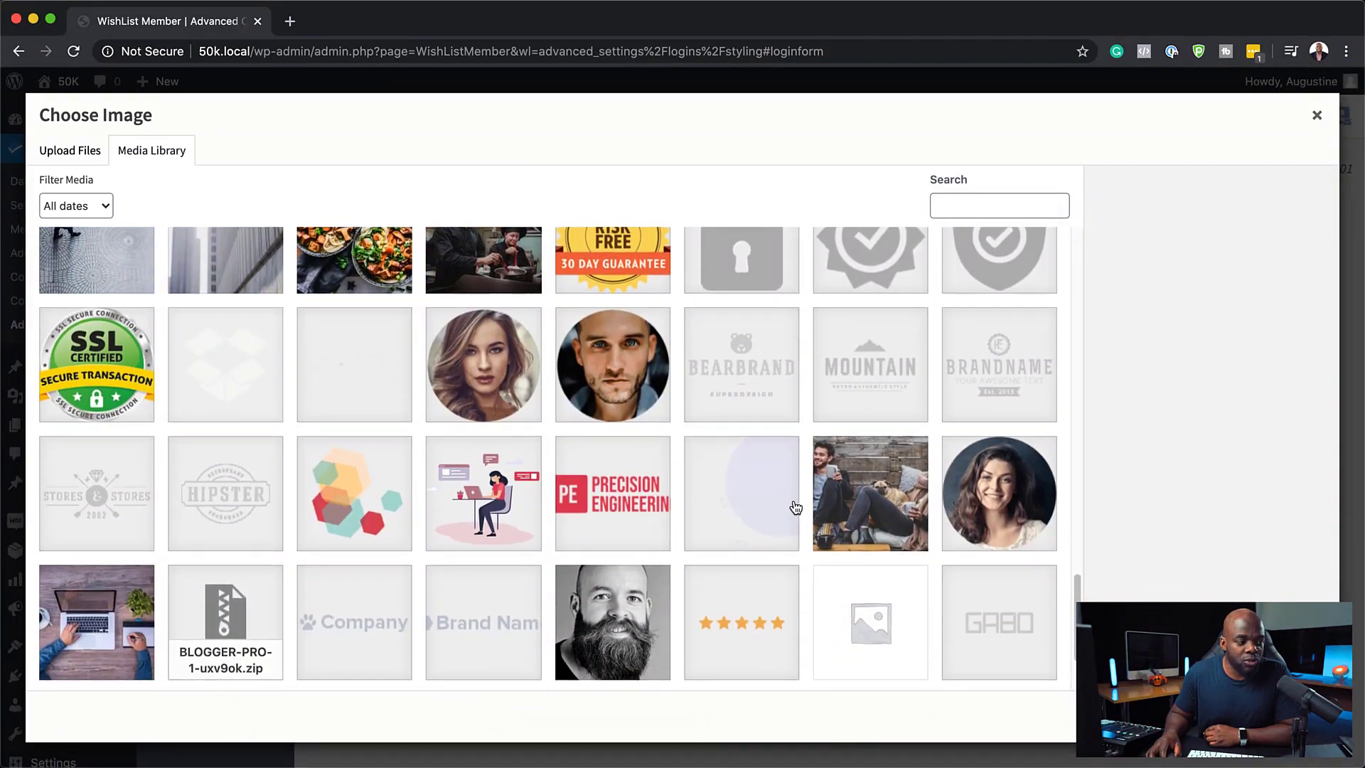
{"action": "scroll", "coordinate": [796, 509], "scroll_direction": "down", "scroll_amount": 1}
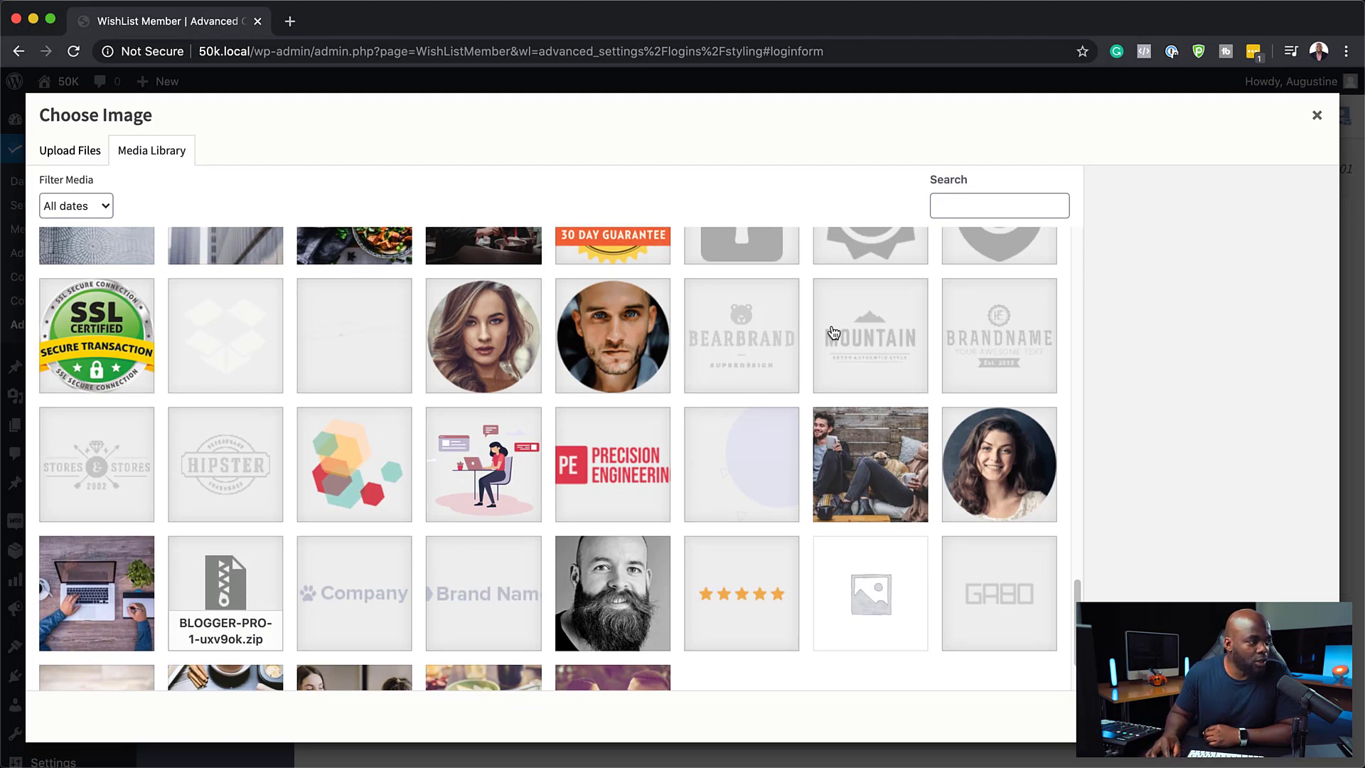
{"action": "left_click", "coordinate": [904, 343]}
{"action": "left_click", "coordinate": [1024, 716]}
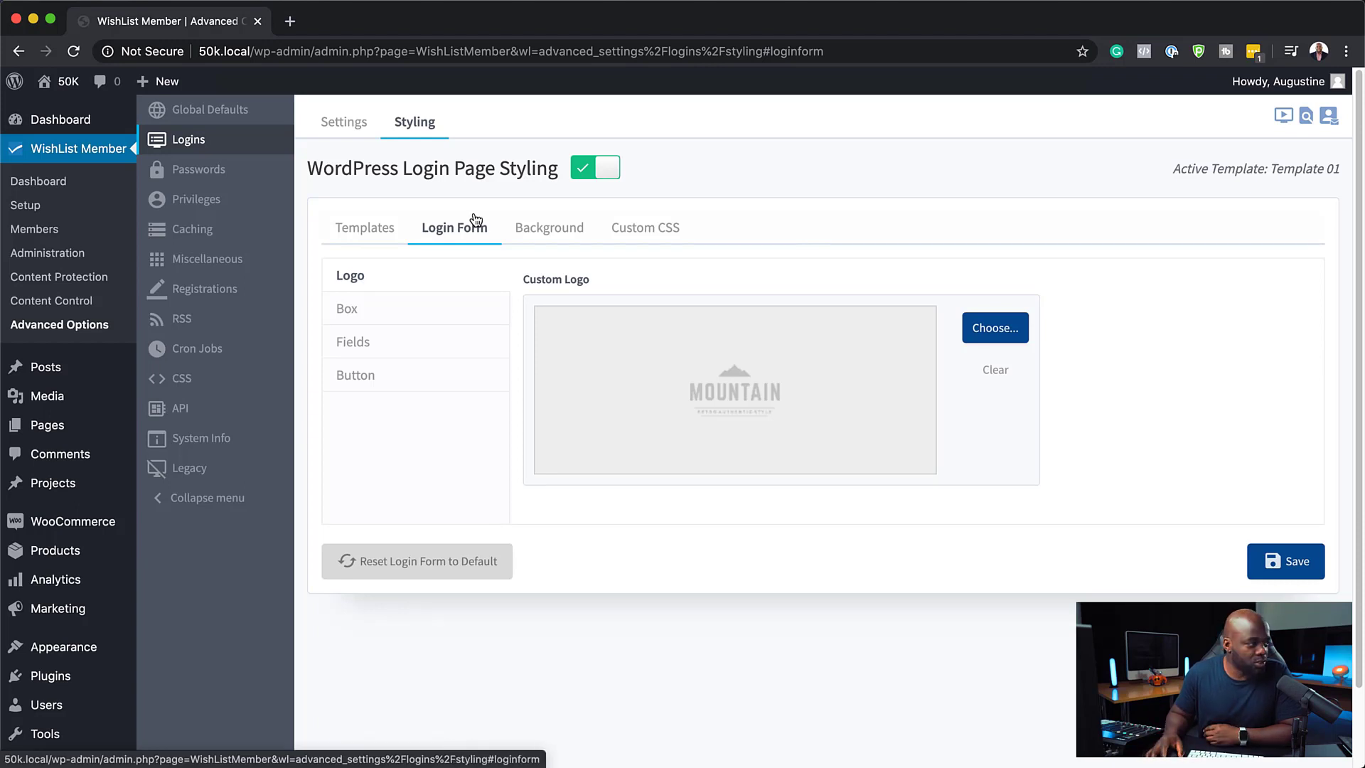
Examine the login form's Box, Fields and Button styling options
{"action": "left_click", "coordinate": [397, 315]}
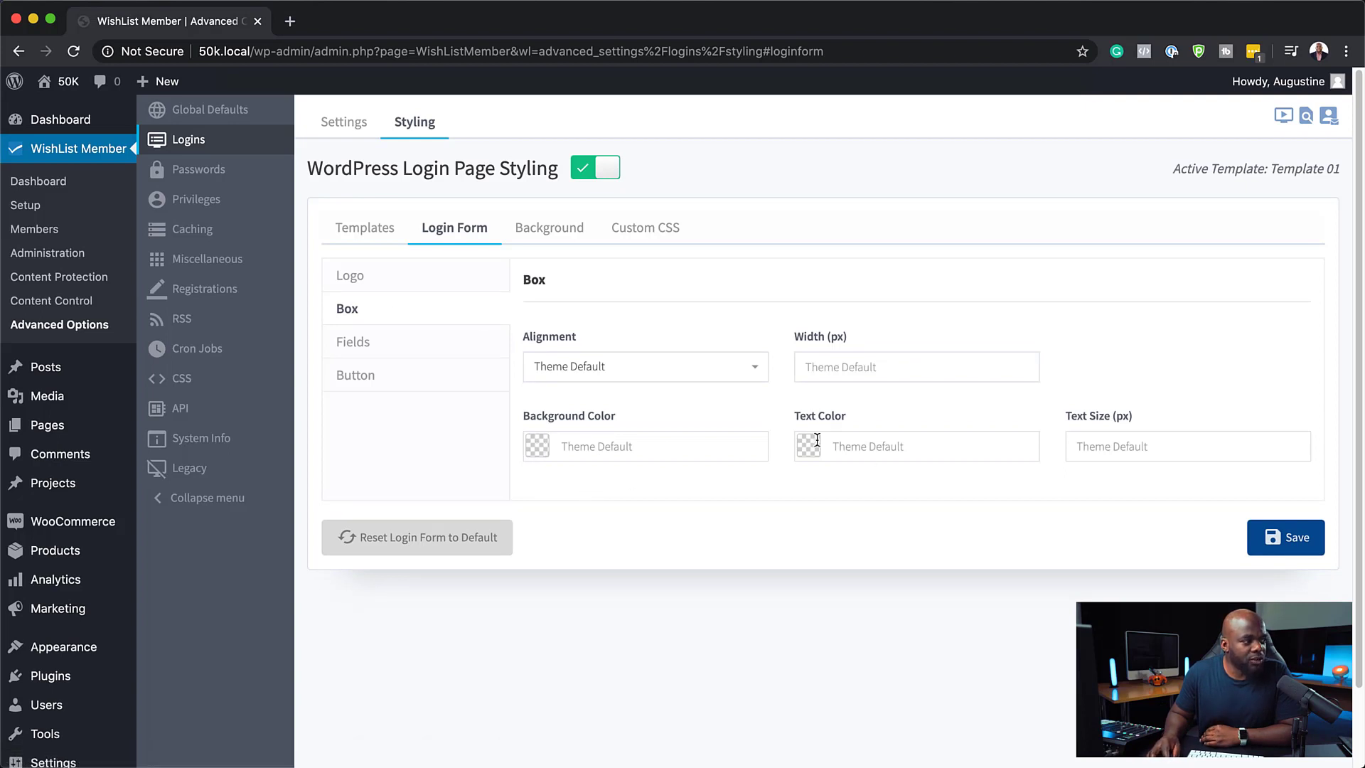
{"action": "left_click", "coordinate": [948, 366]}
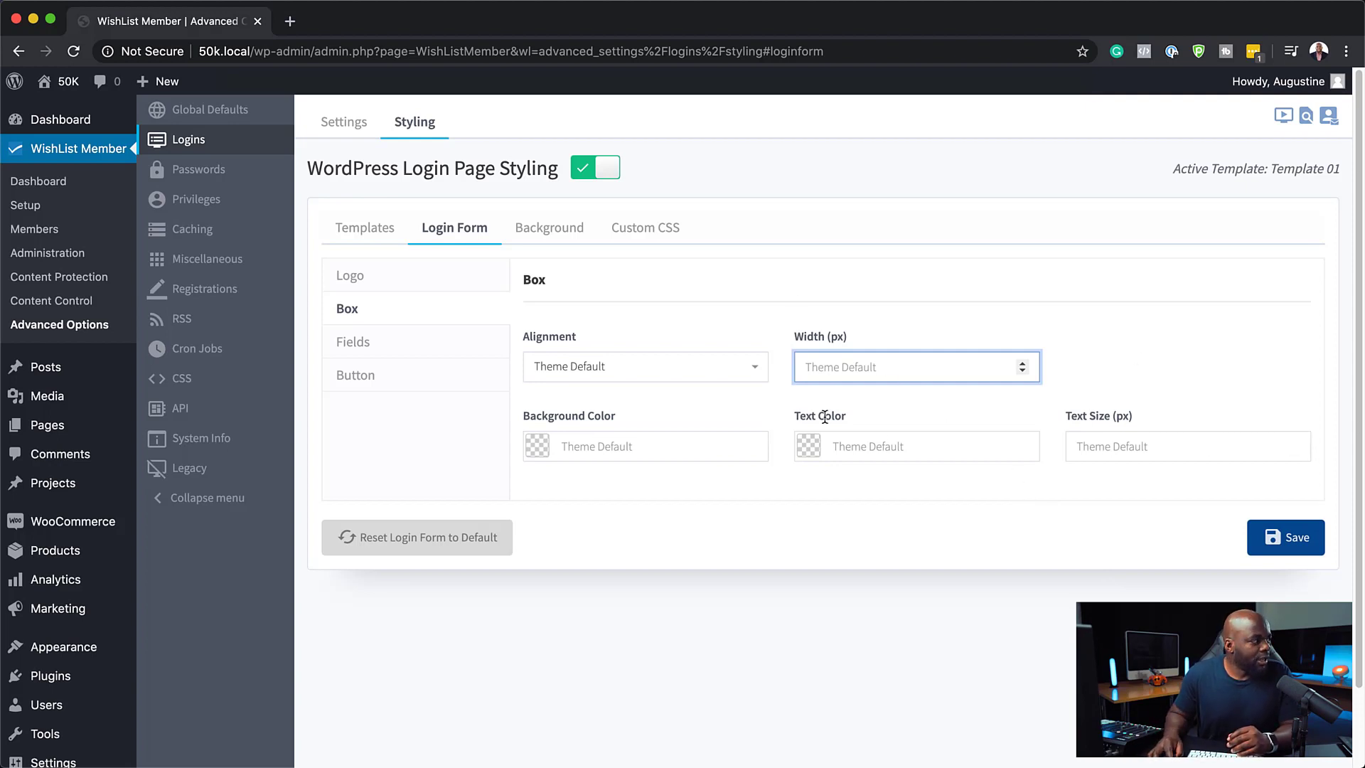
{"action": "scroll", "coordinate": [551, 387], "scroll_direction": "down", "scroll_amount": 1}
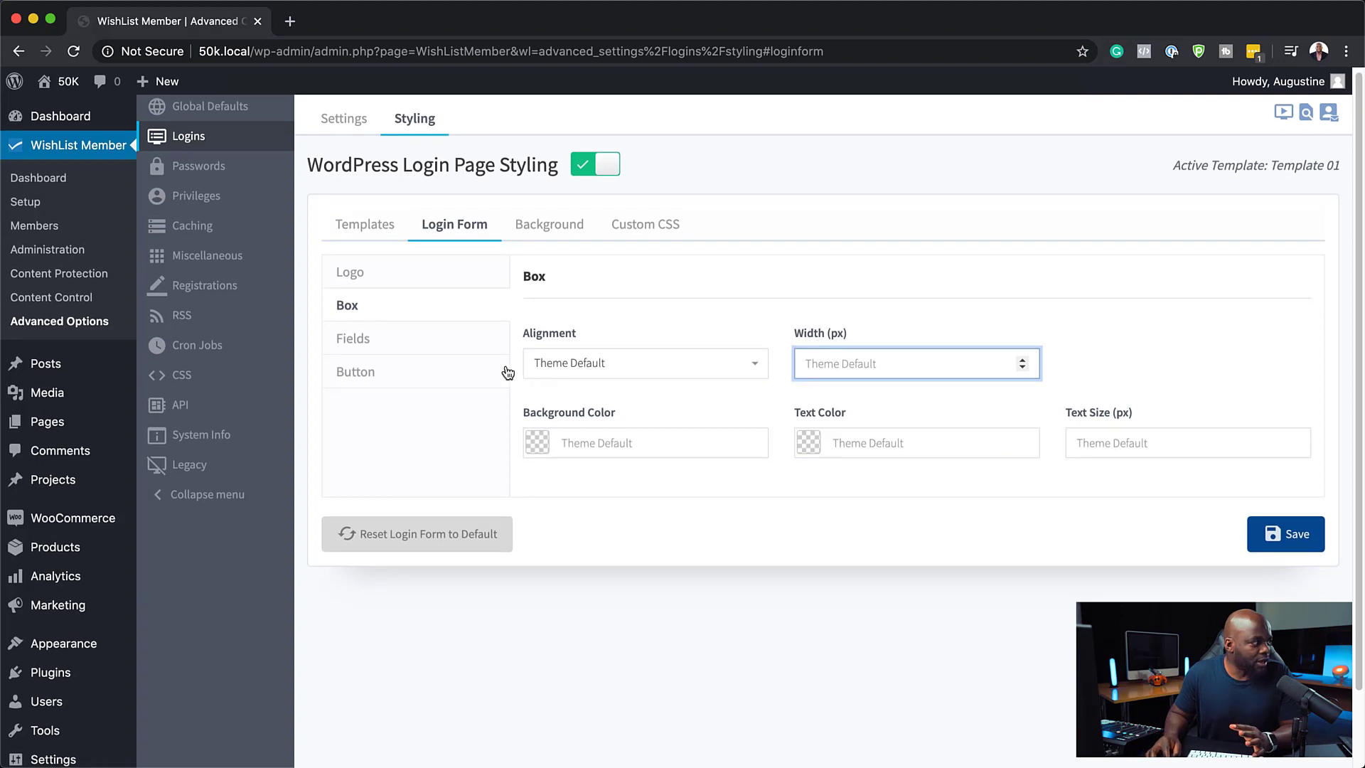
{"action": "left_click", "coordinate": [390, 342]}
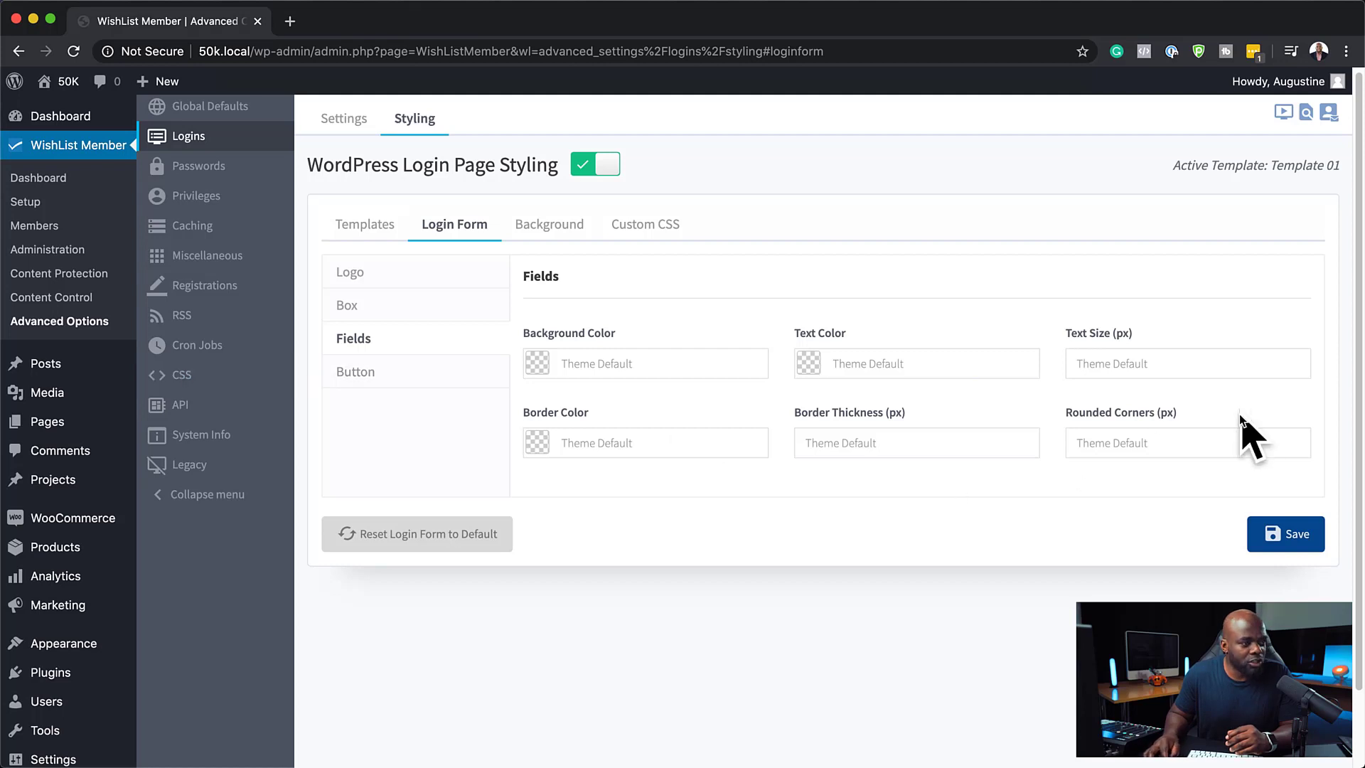
{"action": "left_click", "coordinate": [391, 372]}
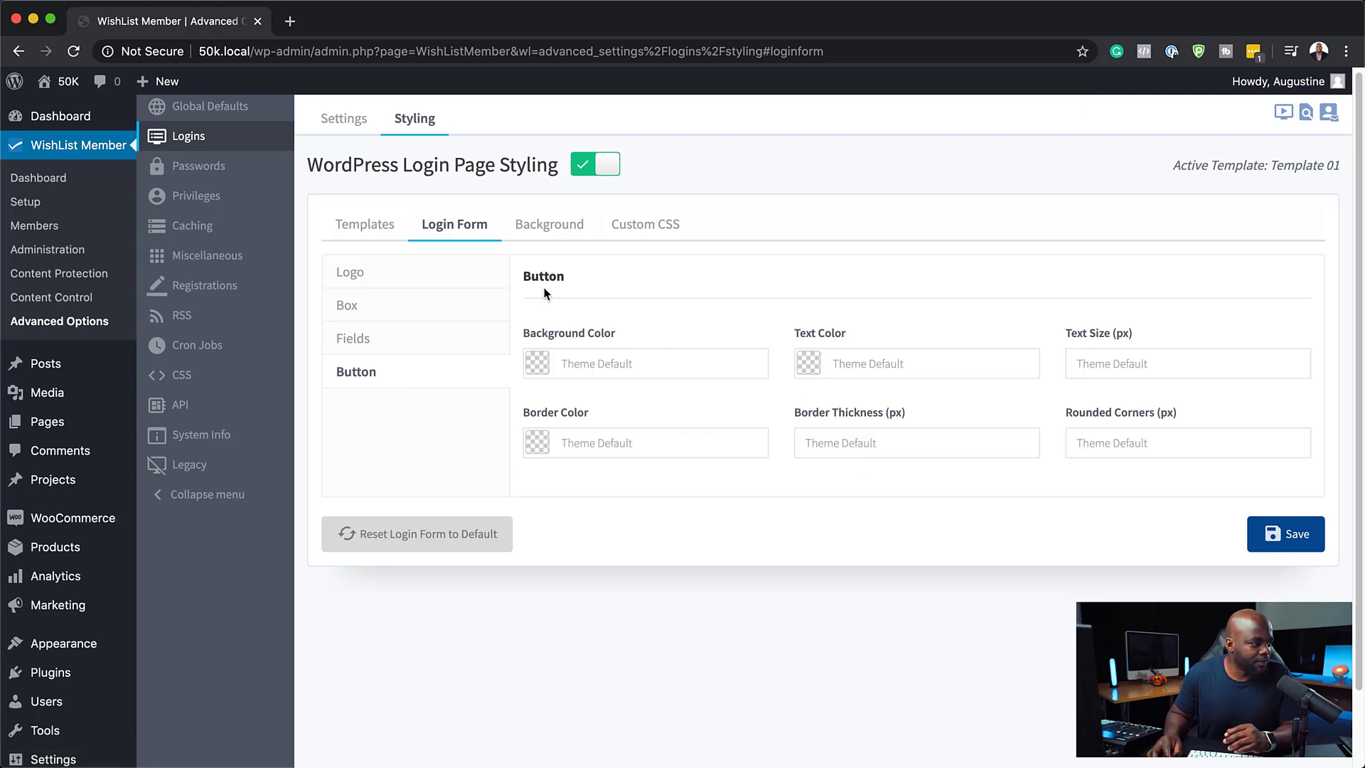
Choose the running silhouette photo as the login page background image and save the styling
{"action": "left_click", "coordinate": [564, 228]}
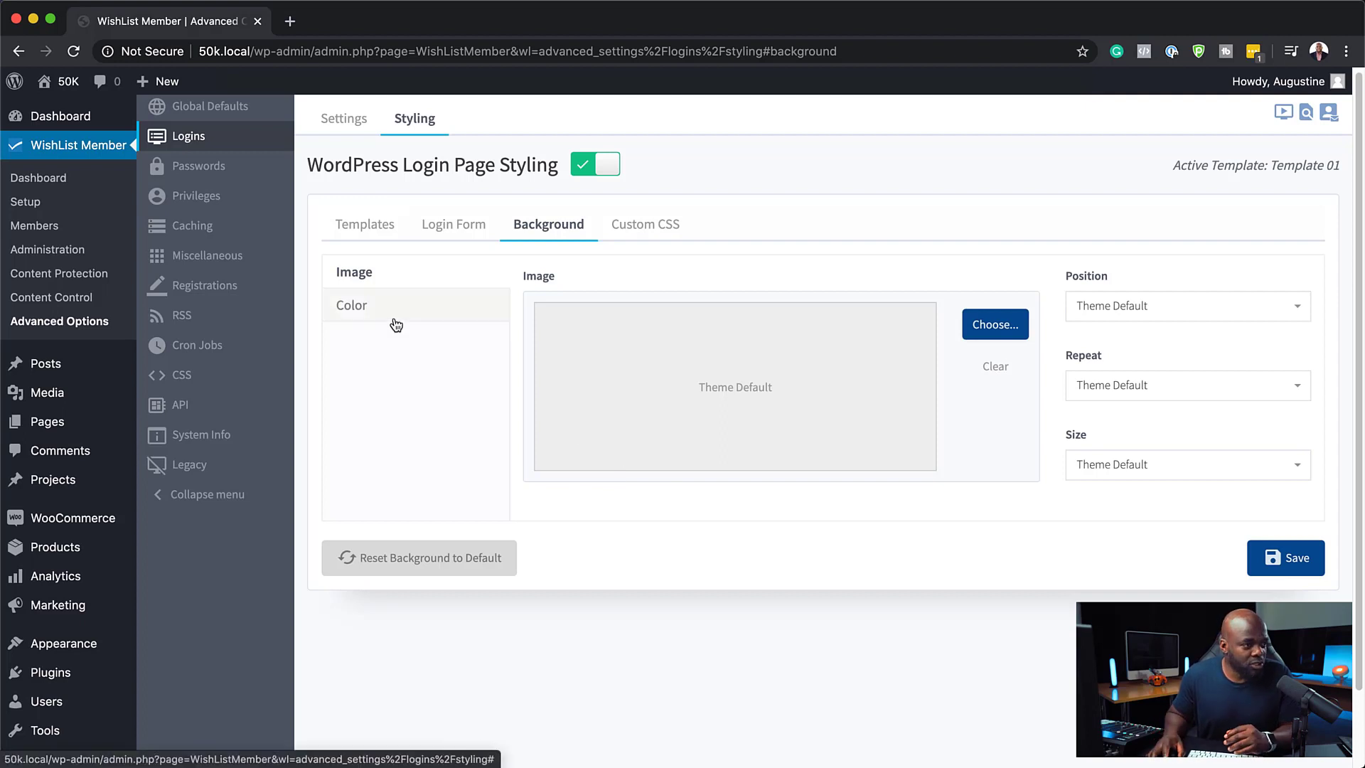
{"action": "left_click", "coordinate": [1002, 339]}
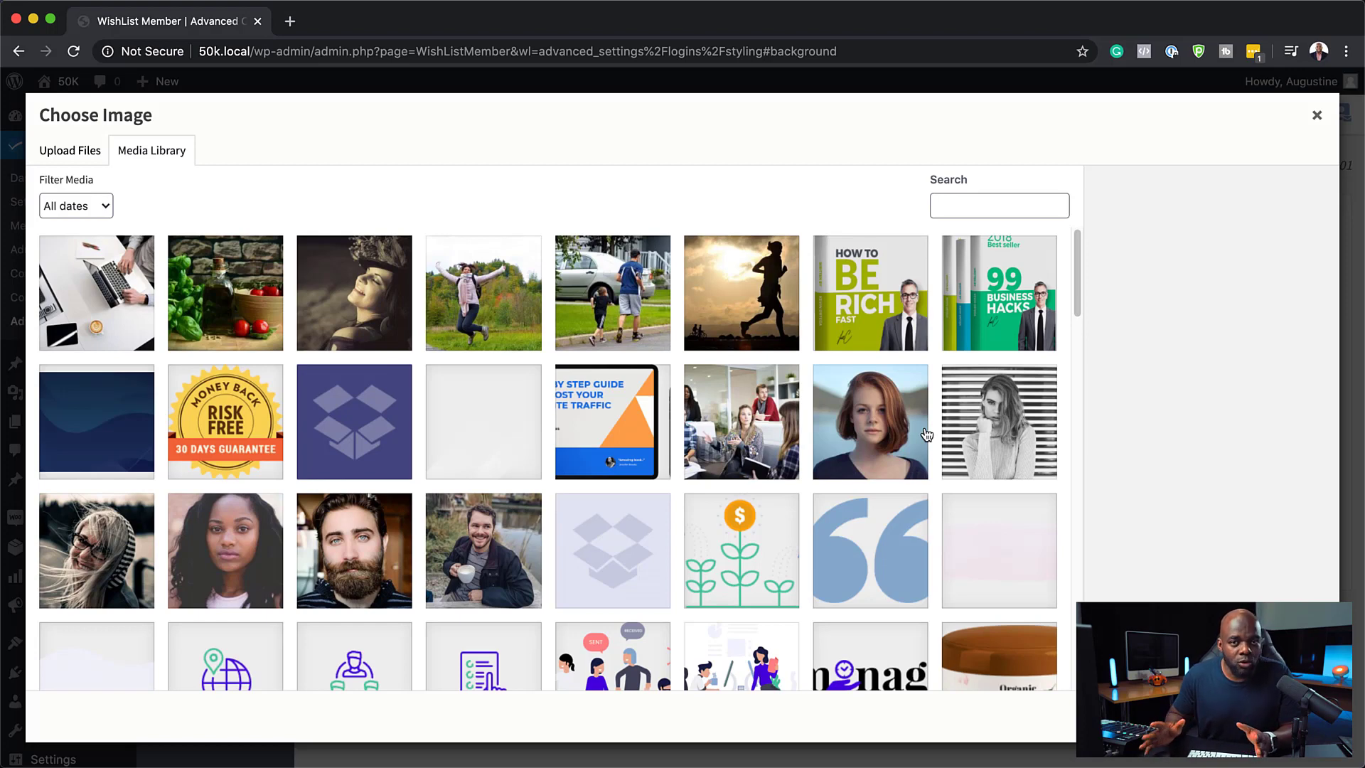
{"action": "left_click", "coordinate": [745, 439]}
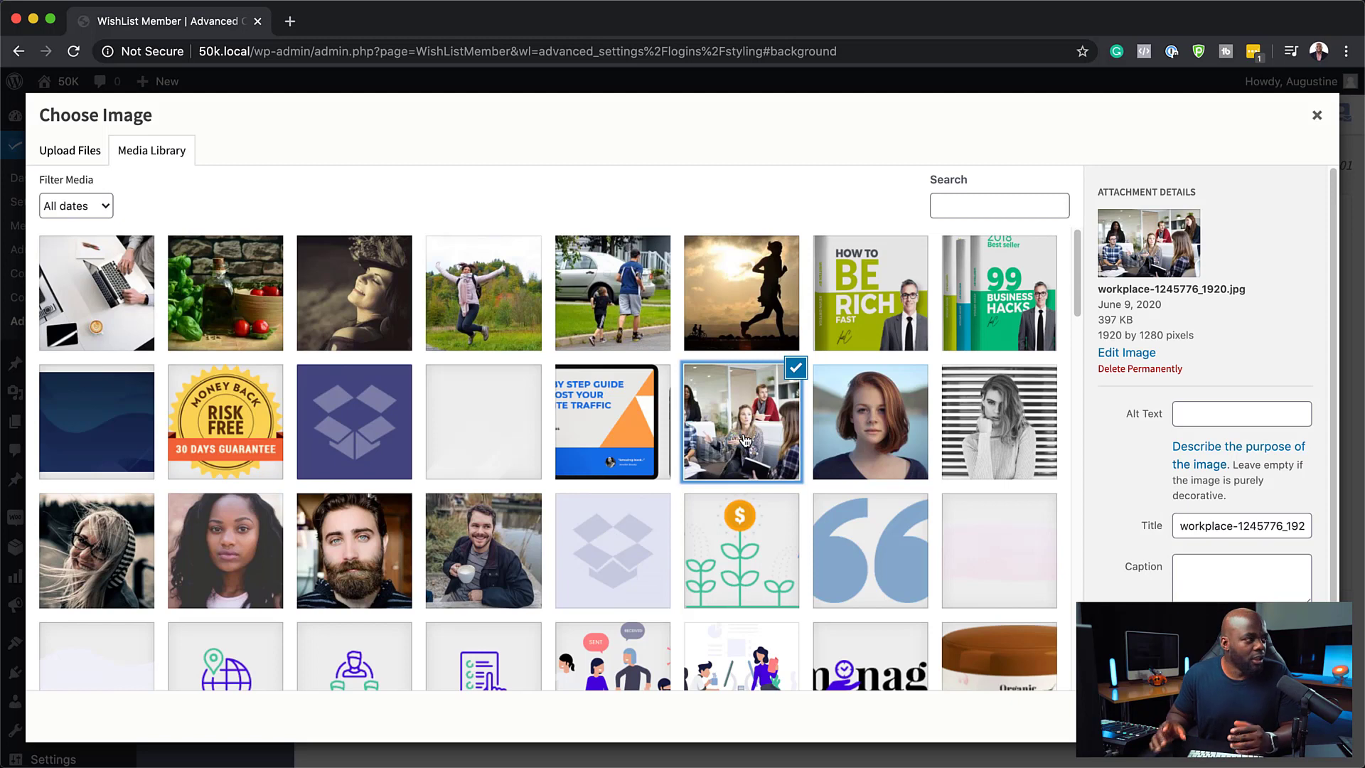
{"action": "left_click", "coordinate": [750, 299]}
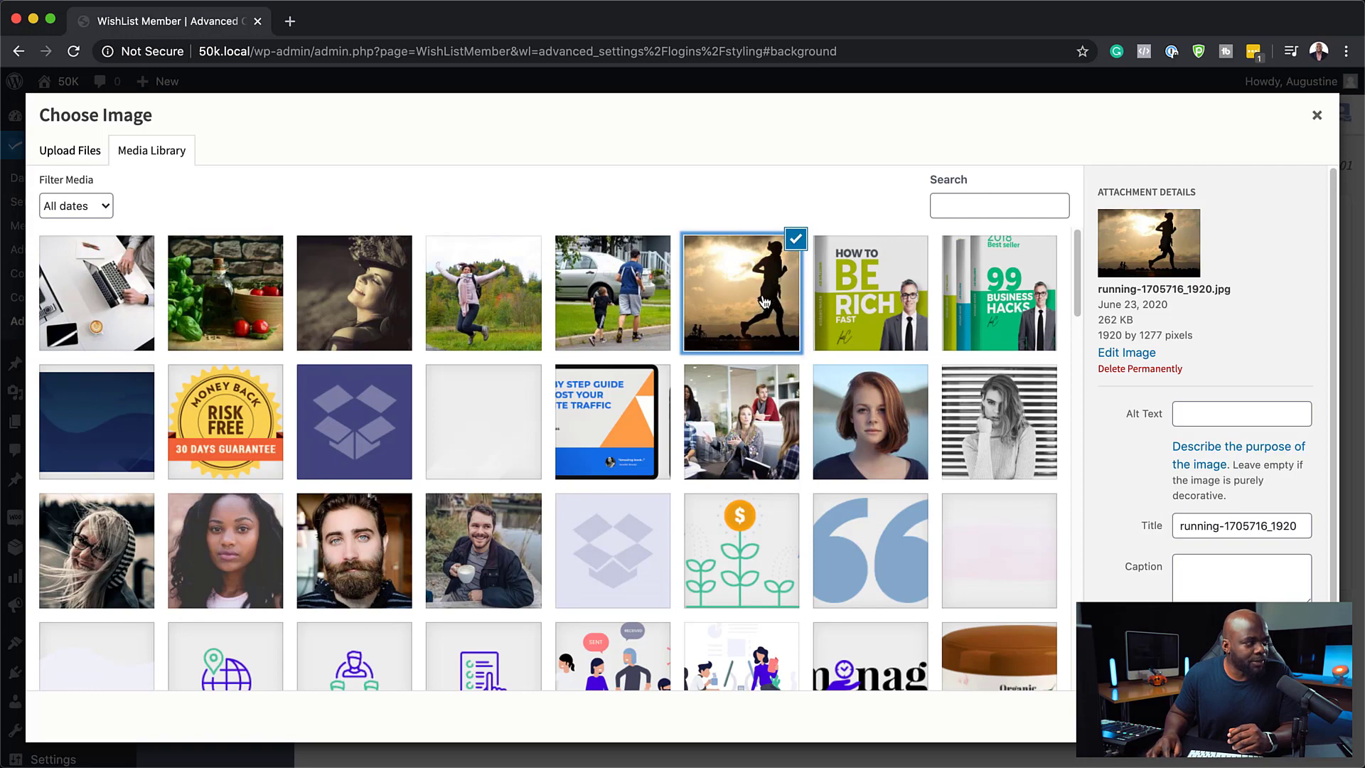
{"action": "left_click", "coordinate": [1287, 716]}
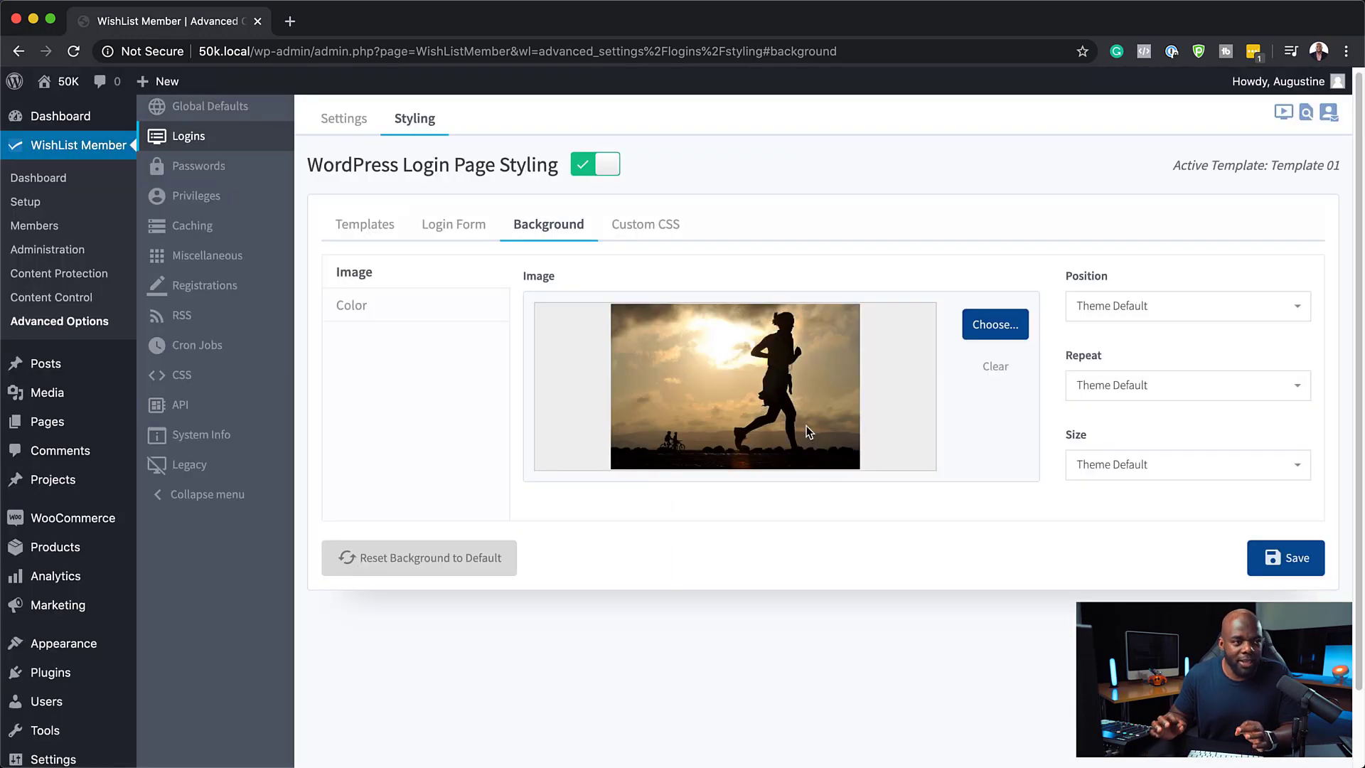
{"action": "left_click", "coordinate": [1205, 308]}
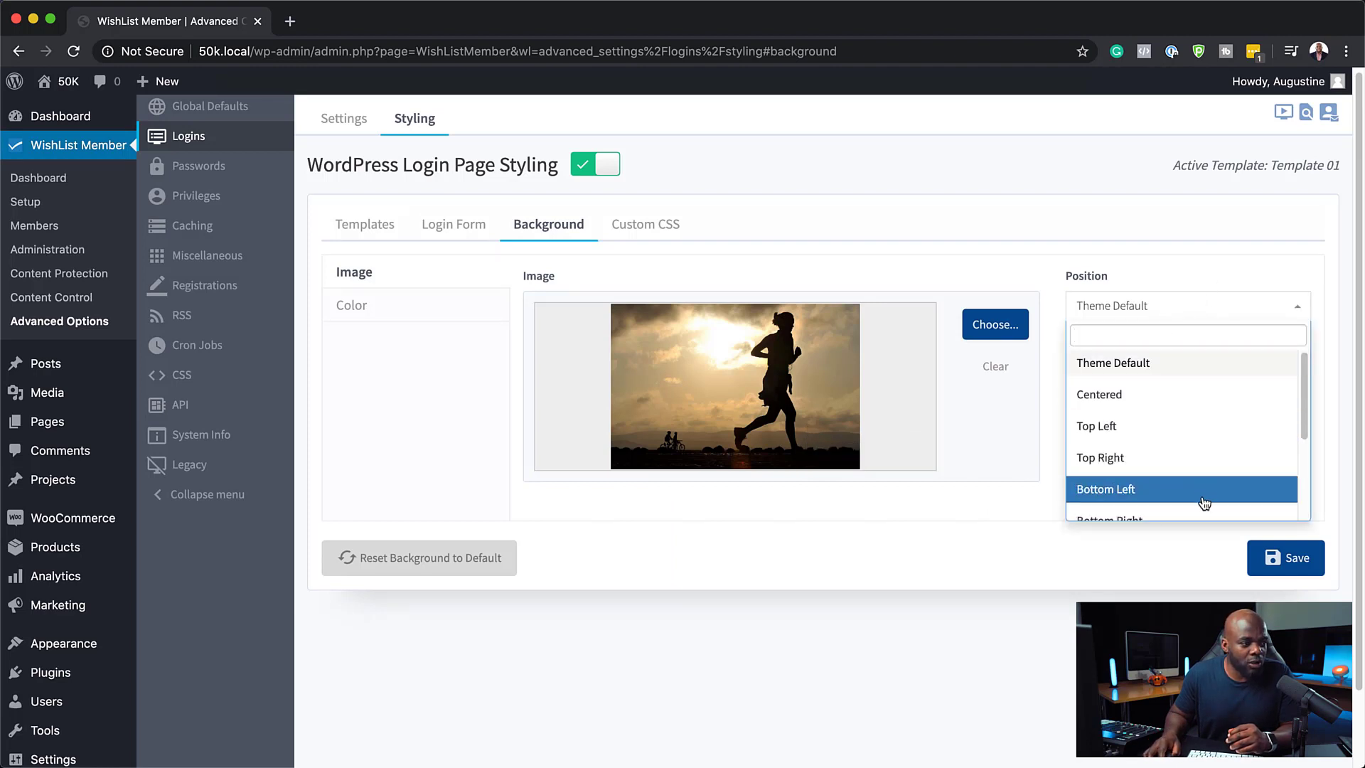
{"action": "left_click", "coordinate": [1188, 279]}
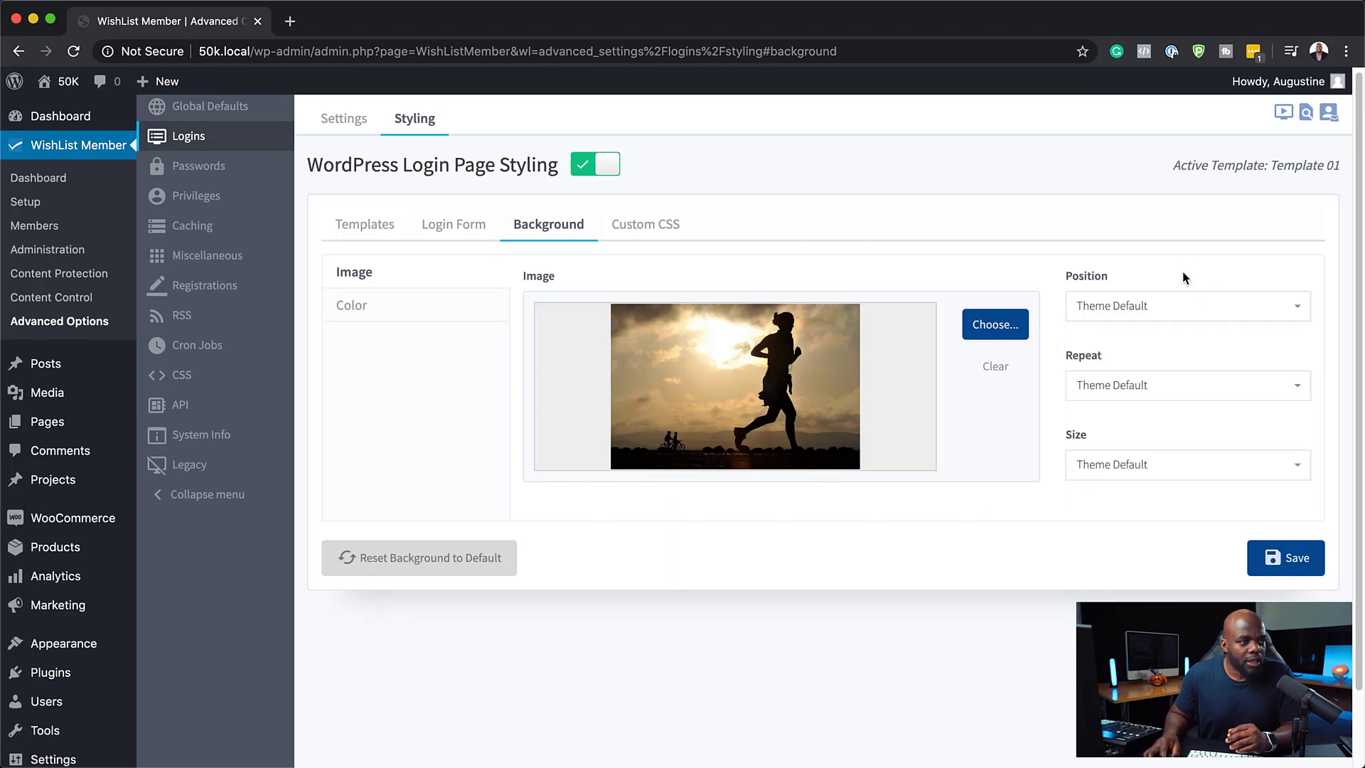
{"action": "left_click", "coordinate": [1297, 566]}
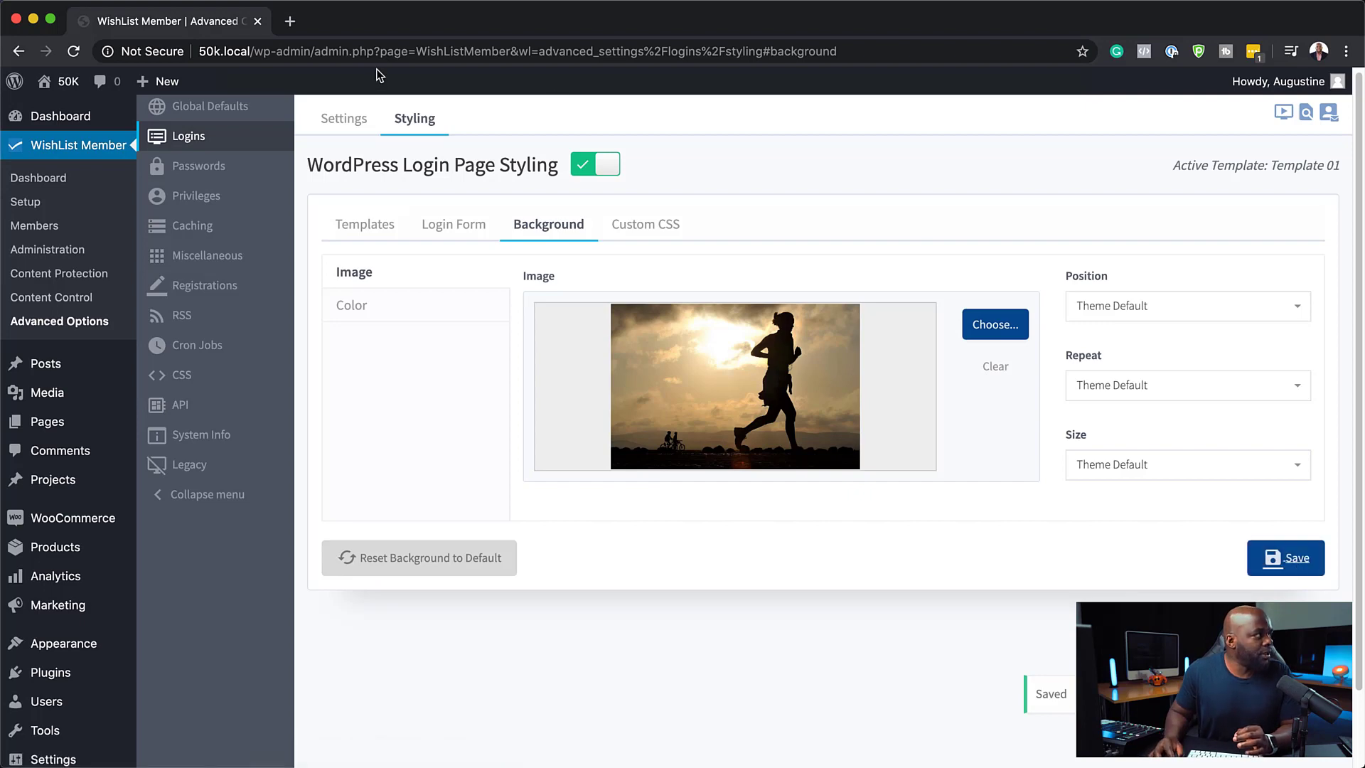
{"action": "left_click_drag", "start_coordinate": [227, 51], "coordinate": [177, 49]}
{"action": "key", "text": "super+c"}
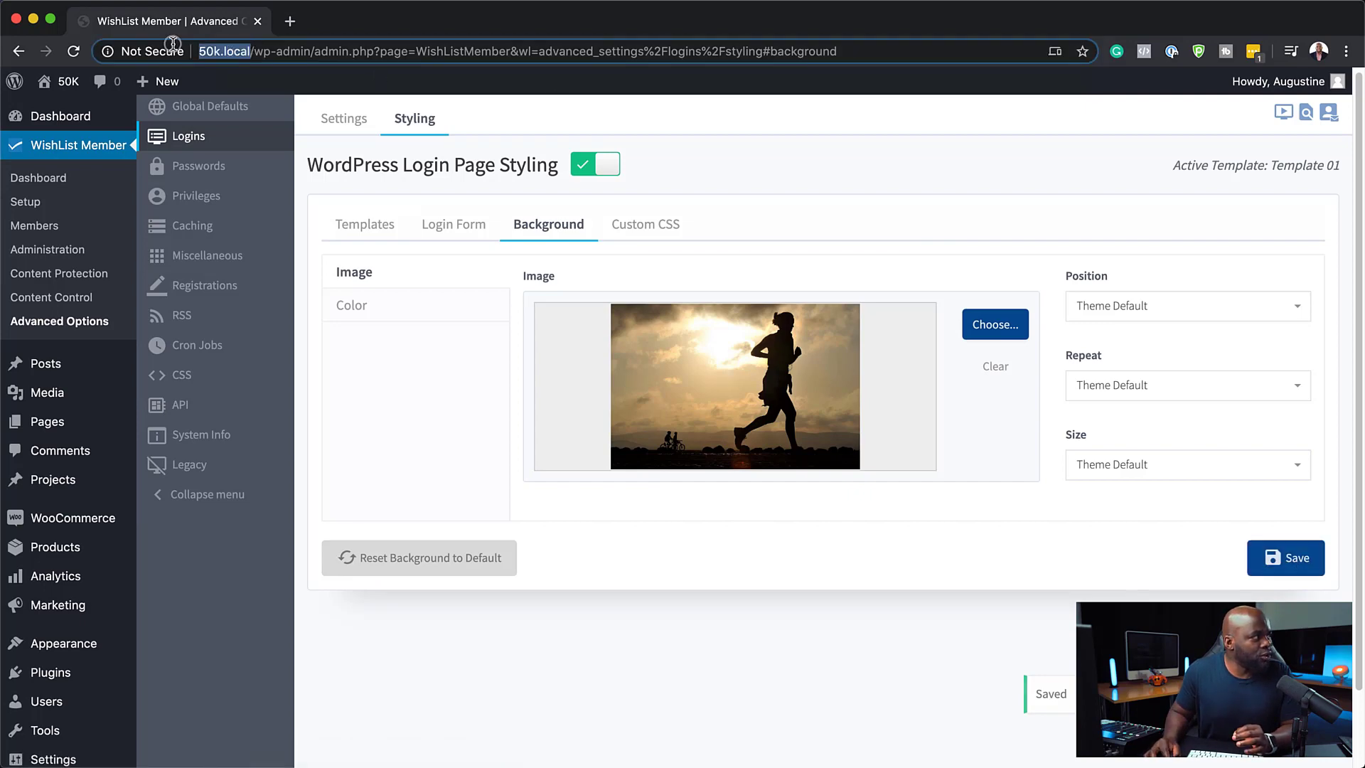
{"action": "left_click", "coordinate": [289, 21]}
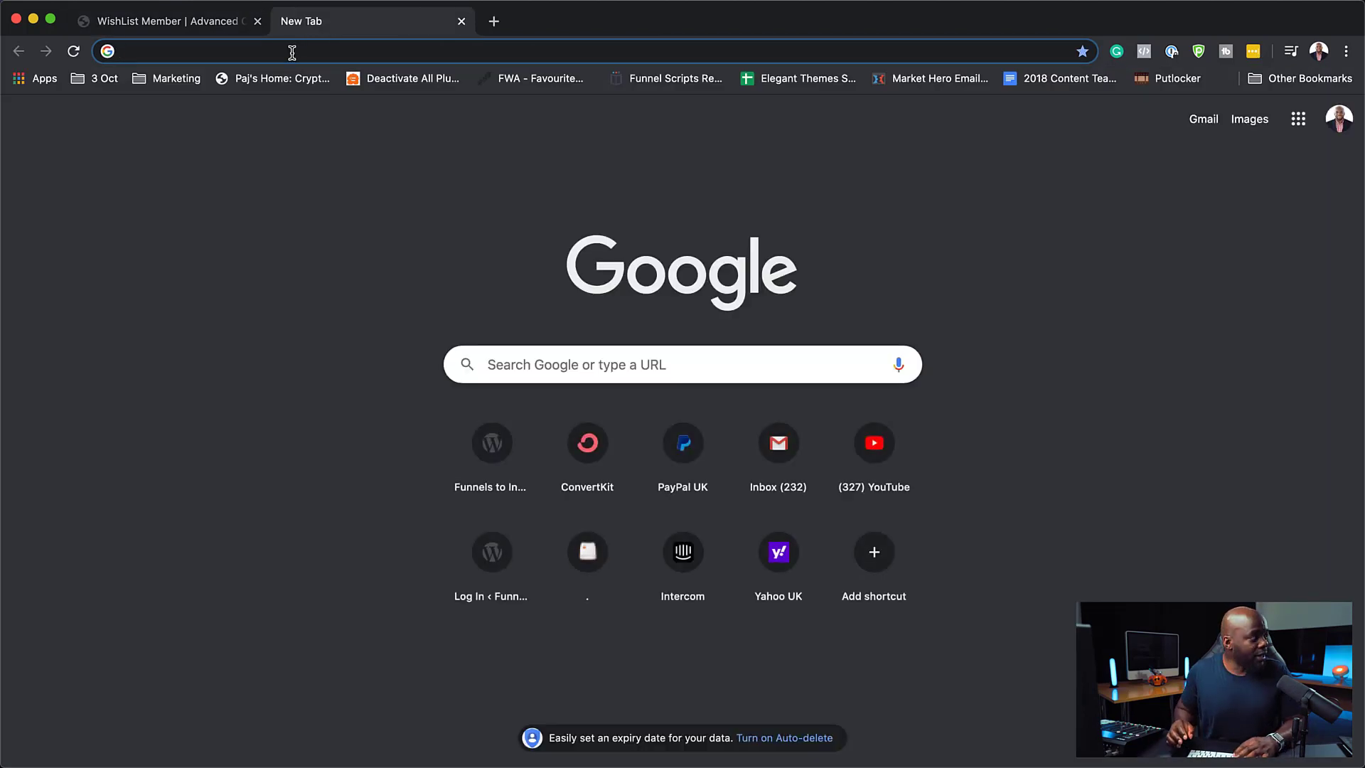
{"action": "key", "text": "super+v"}
{"action": "type", "text": "wp-ad"}
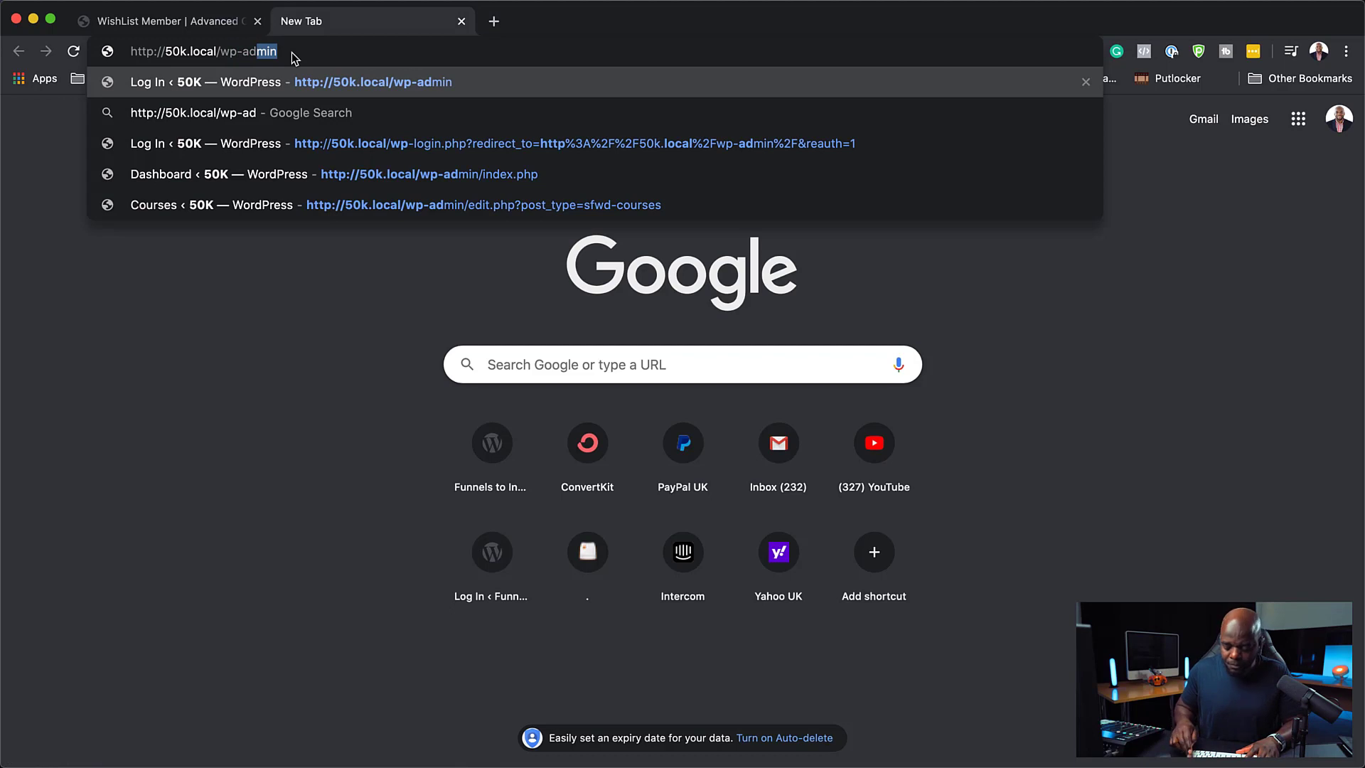
{"action": "key", "text": "Return"}
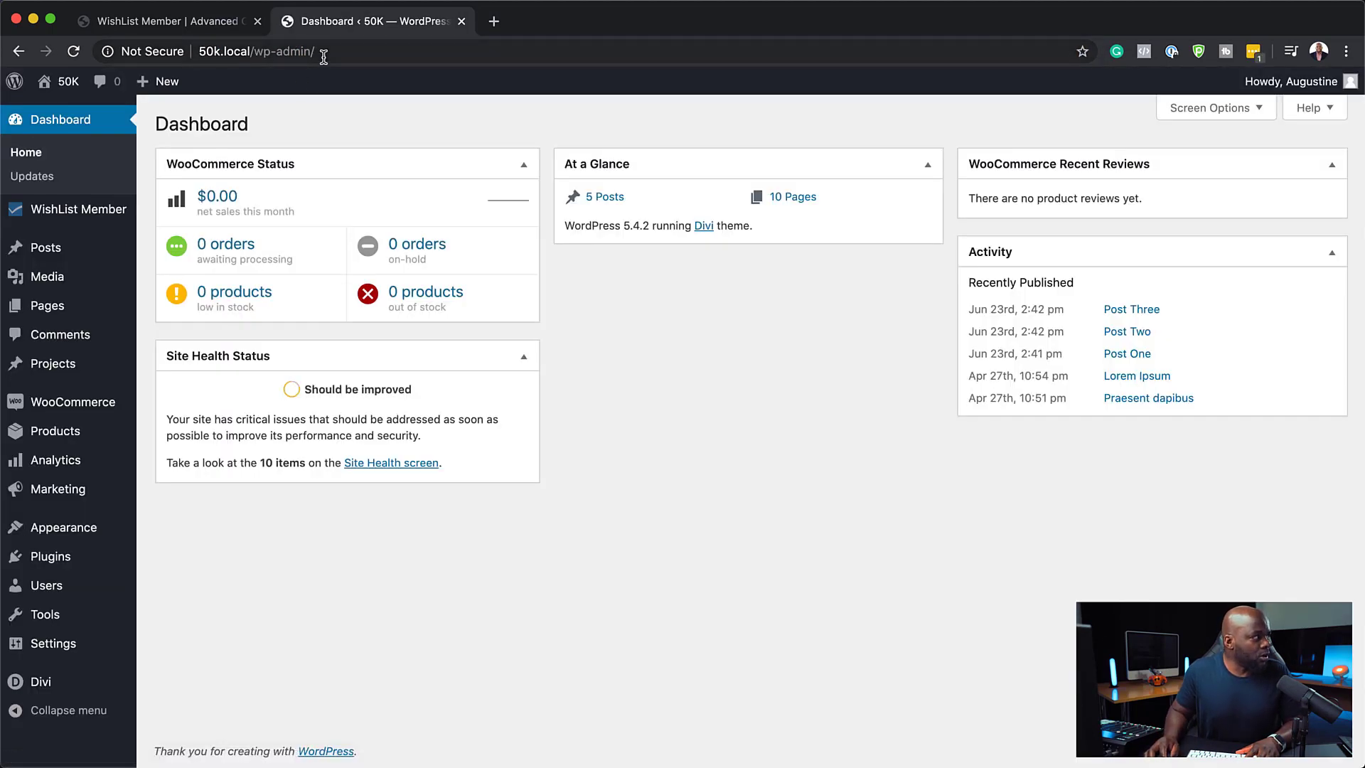
{"action": "left_click", "coordinate": [325, 54]}
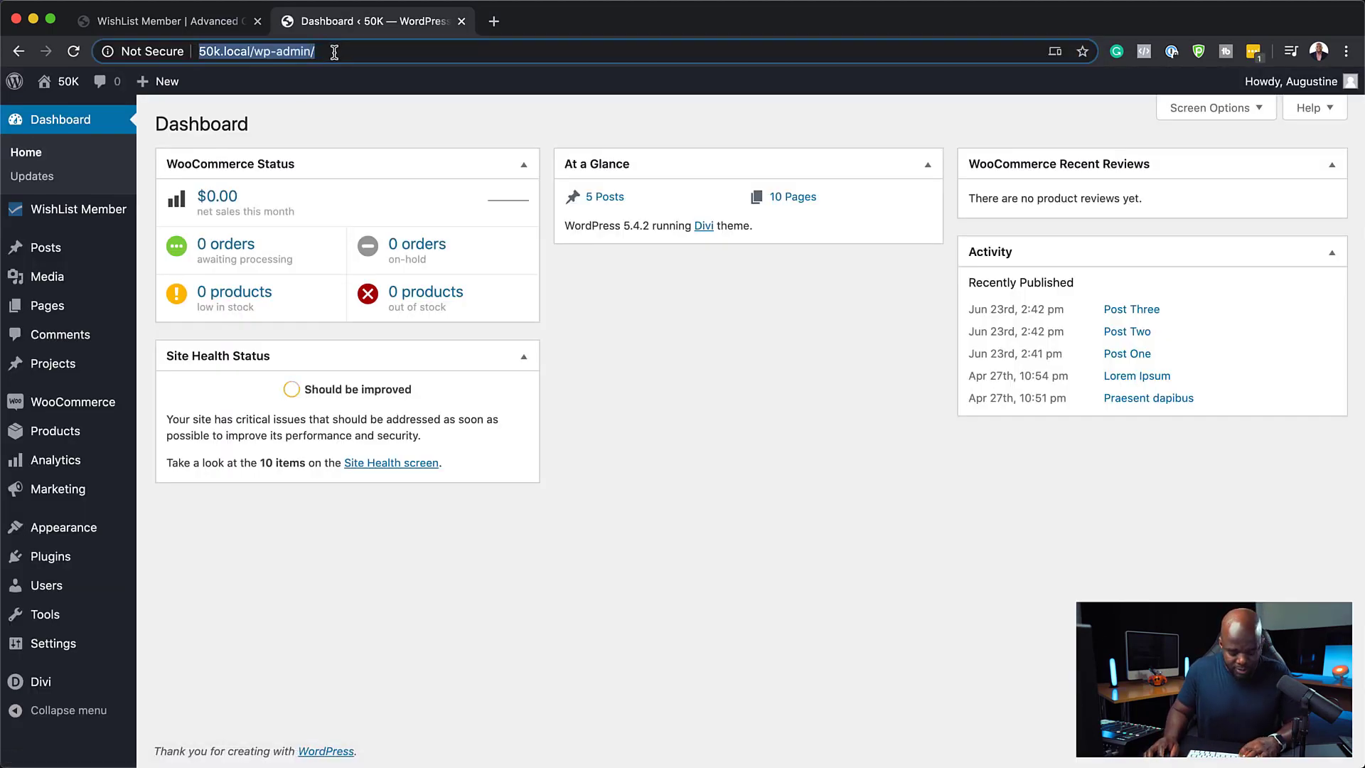
{"action": "left_click", "coordinate": [462, 20]}
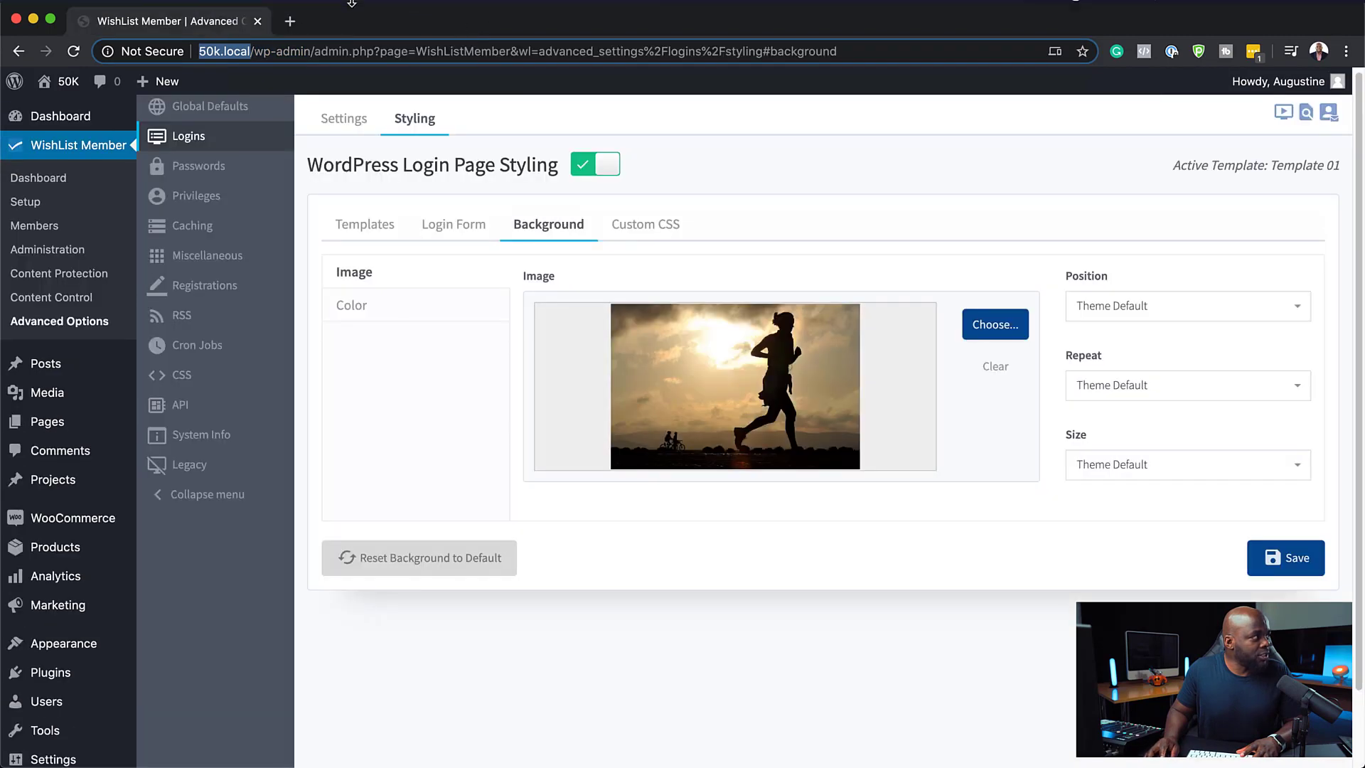
Open a new incognito window and load 50k.local/wp-admin to preview the styled login page
{"action": "left_click", "coordinate": [116, 10]}
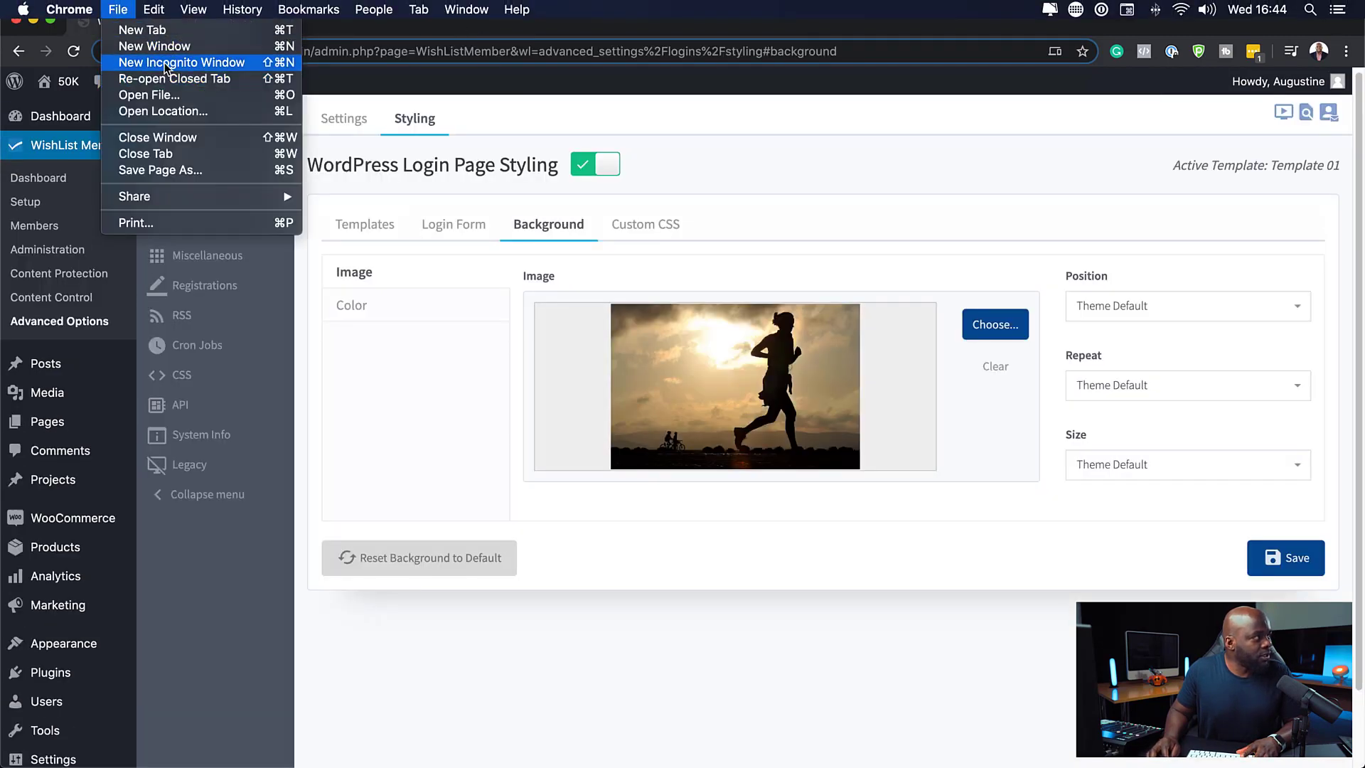
{"action": "left_click", "coordinate": [160, 57]}
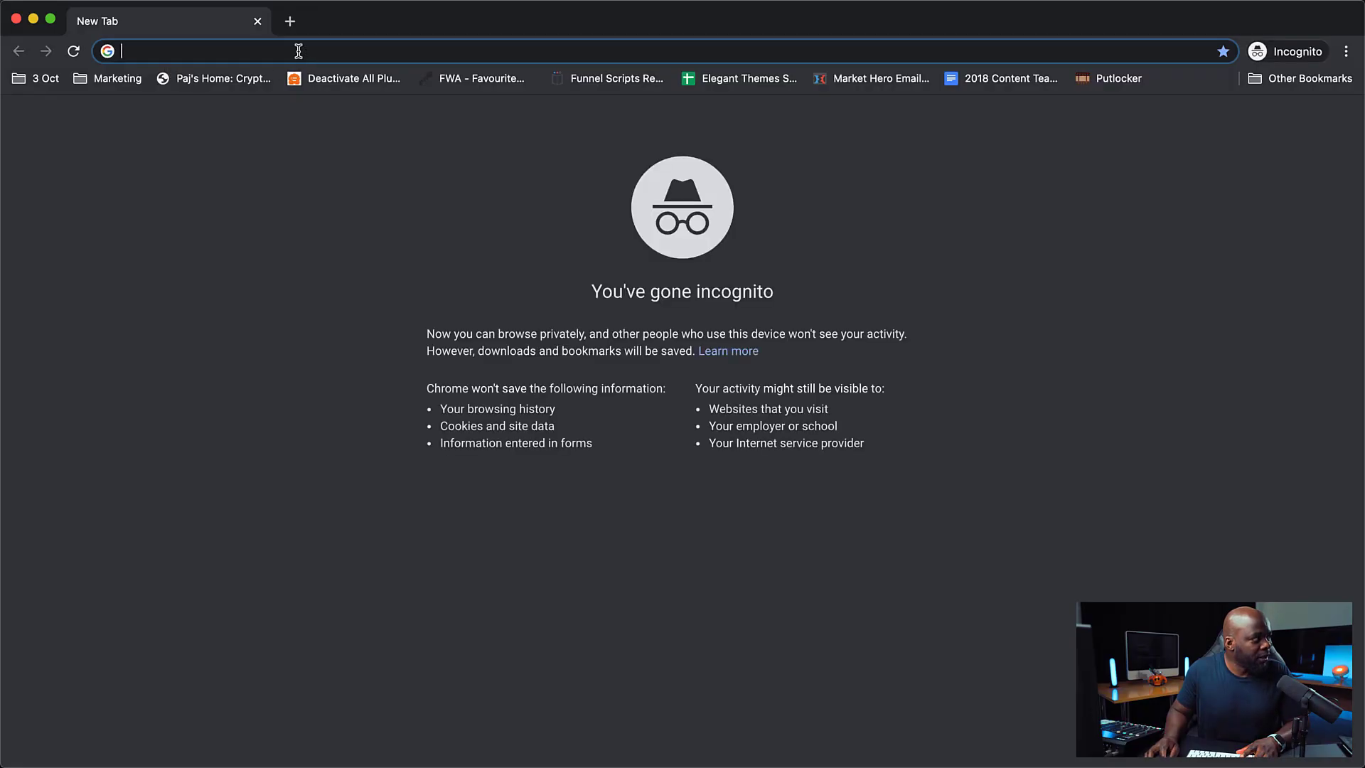
{"action": "type", "text": "50k.local/wp-admin/"}
{"action": "key", "text": "Return"}
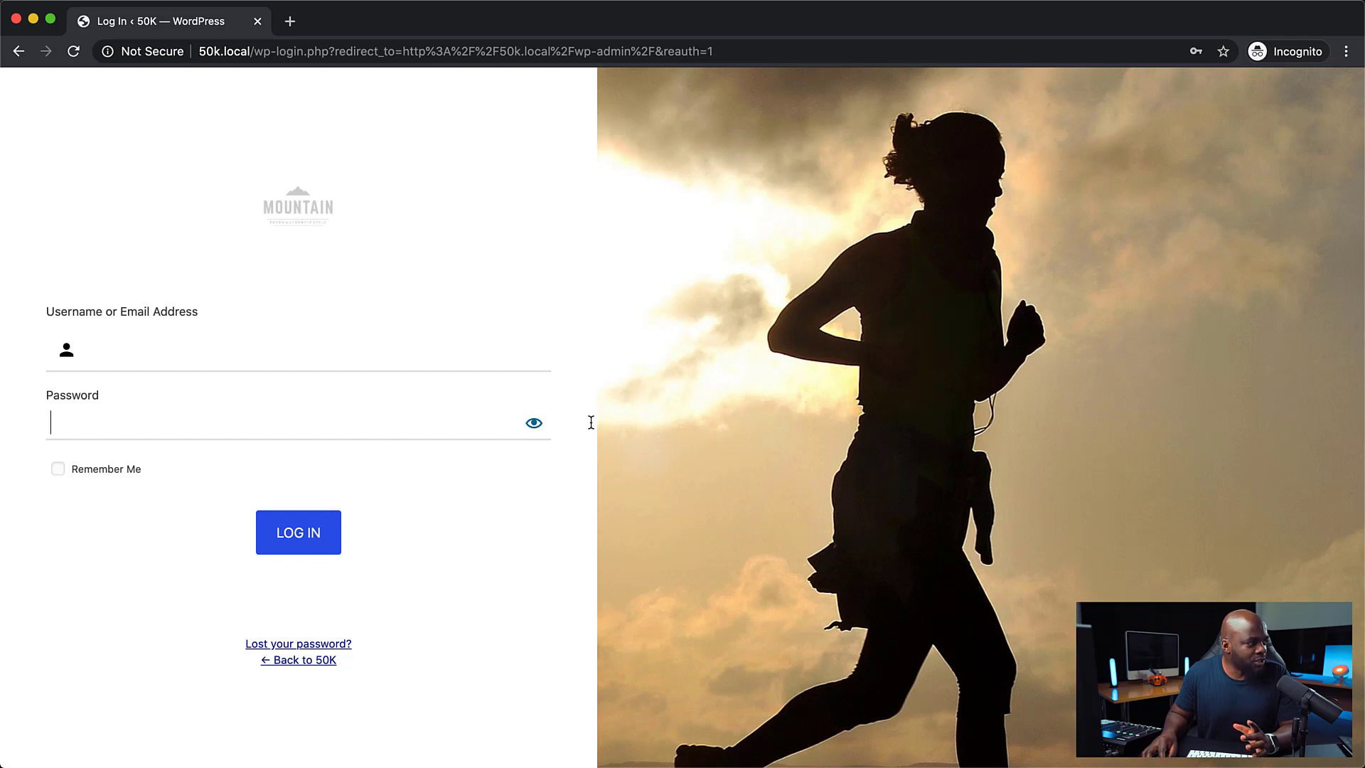
Set the login page background color to rgba(245, 245, 245, 1) and save the background settings
{"action": "left_click", "coordinate": [534, 425]}
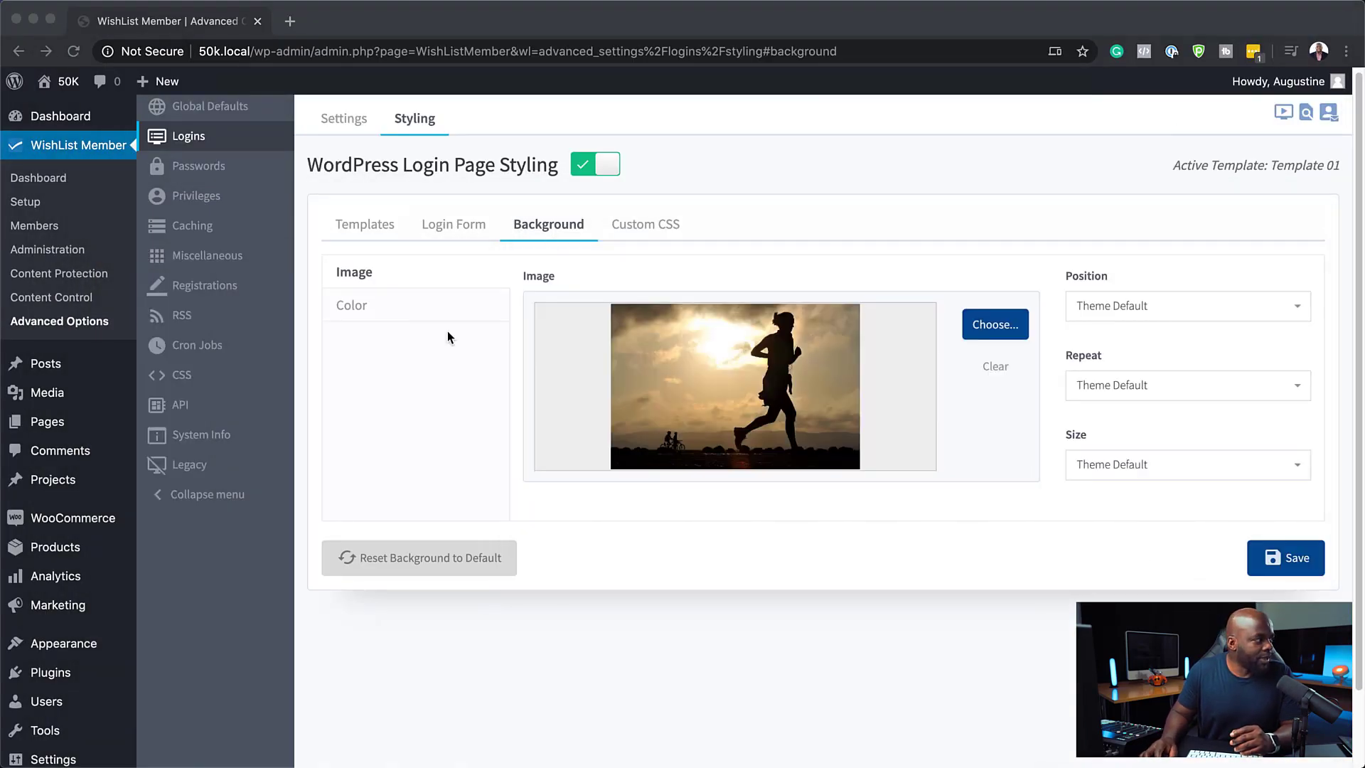
{"action": "left_click", "coordinate": [366, 307]}
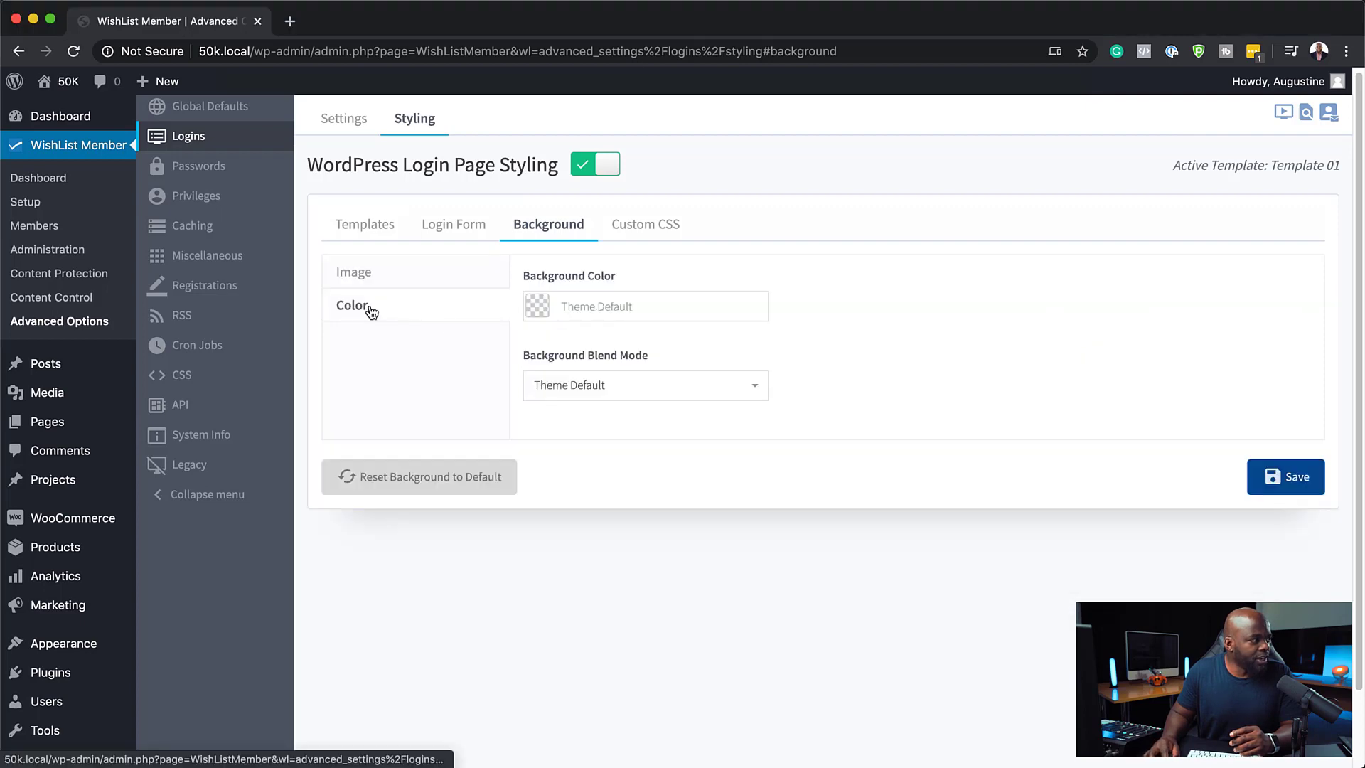
{"action": "left_click", "coordinate": [537, 303]}
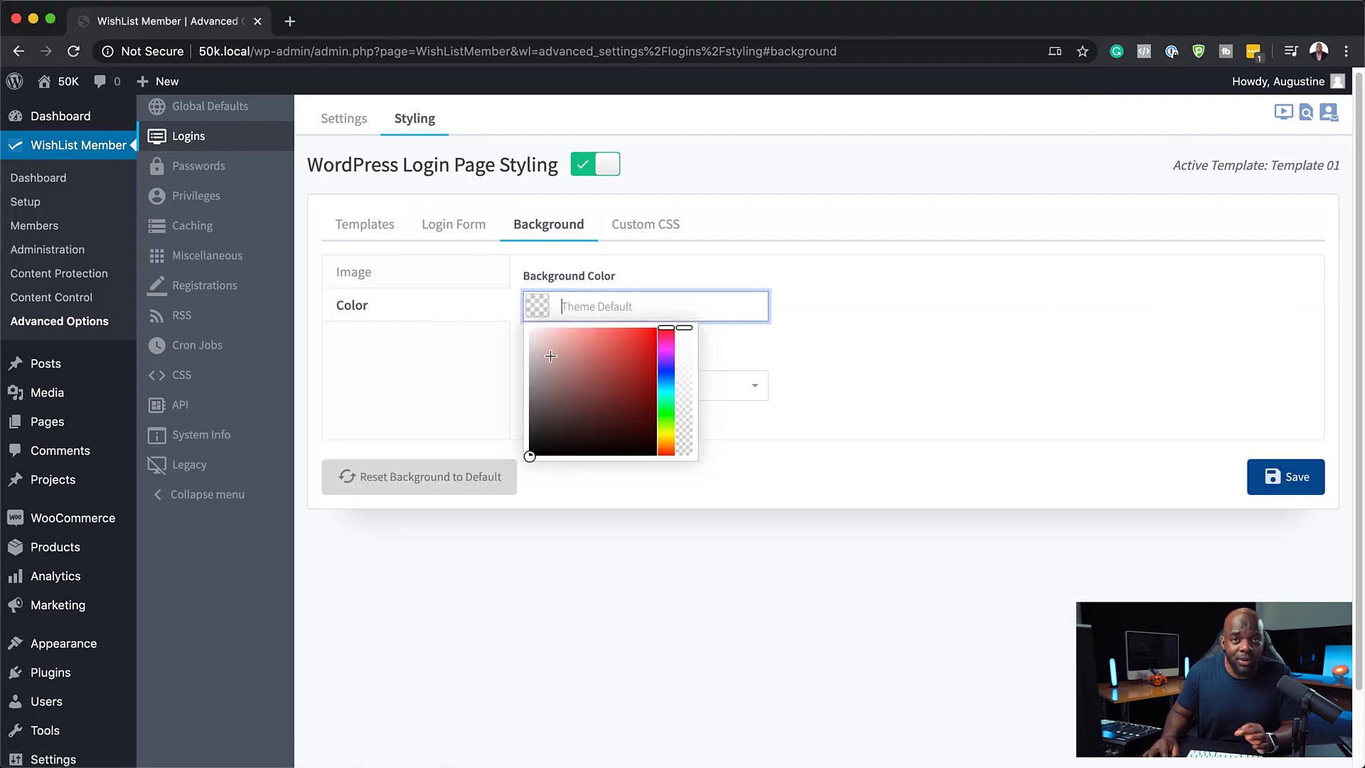
{"action": "left_click_drag", "start_coordinate": [533, 333], "coordinate": [528, 333]}
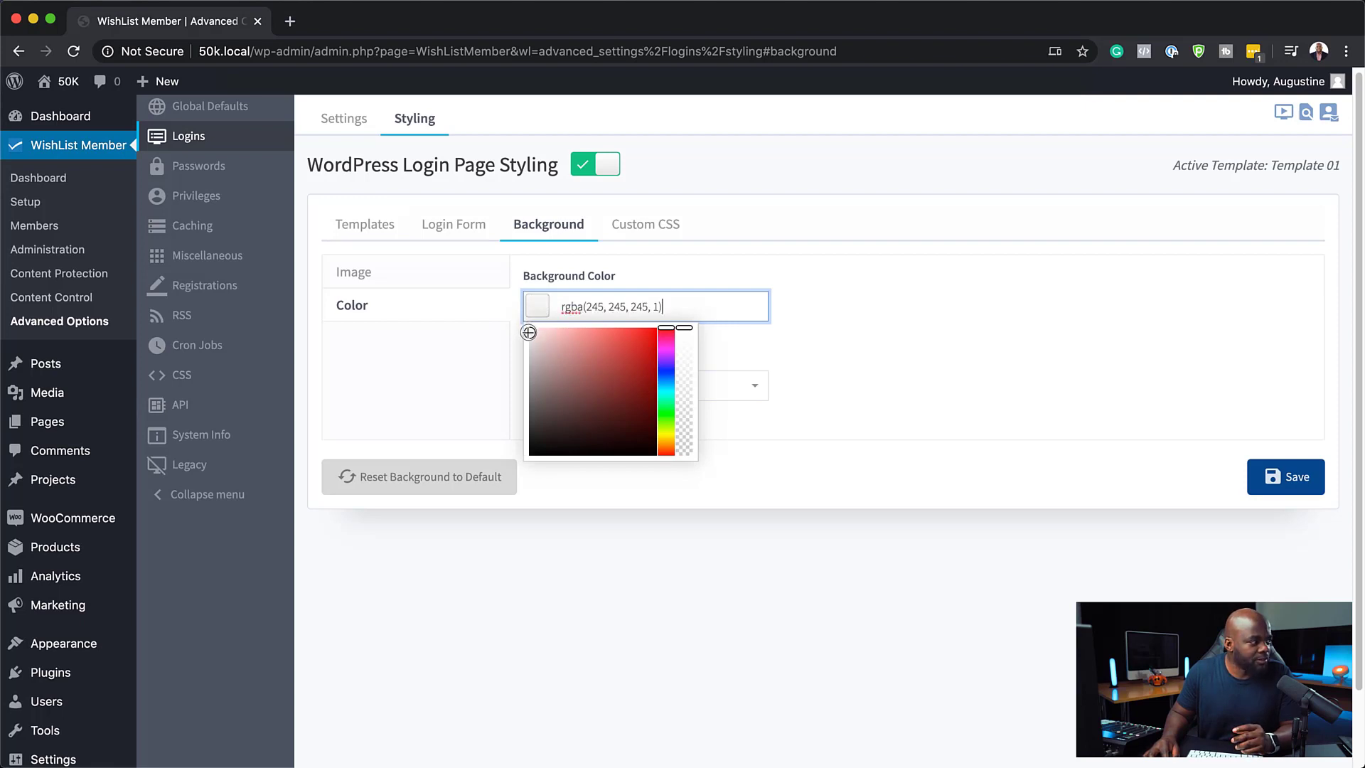
{"action": "left_click", "coordinate": [819, 448]}
{"action": "left_click", "coordinate": [624, 390]}
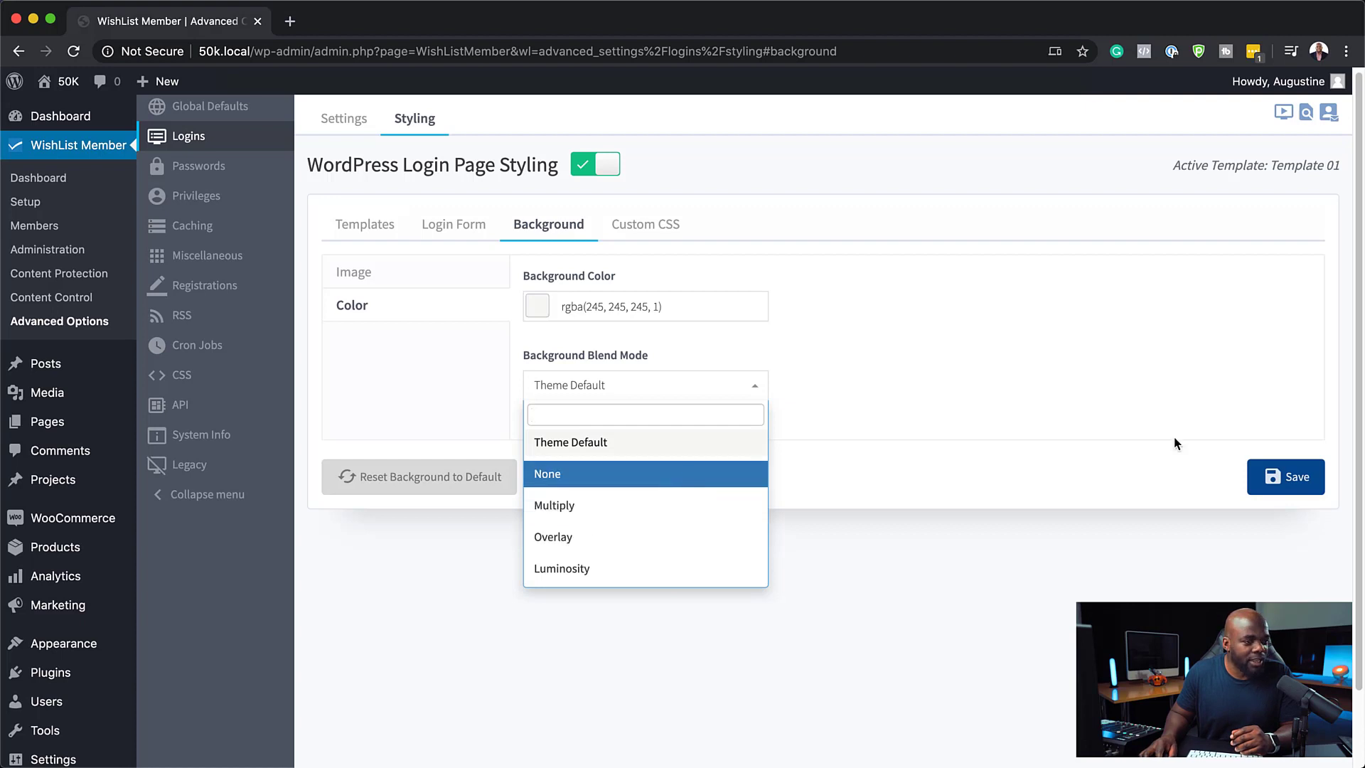
{"action": "left_click", "coordinate": [1297, 481]}
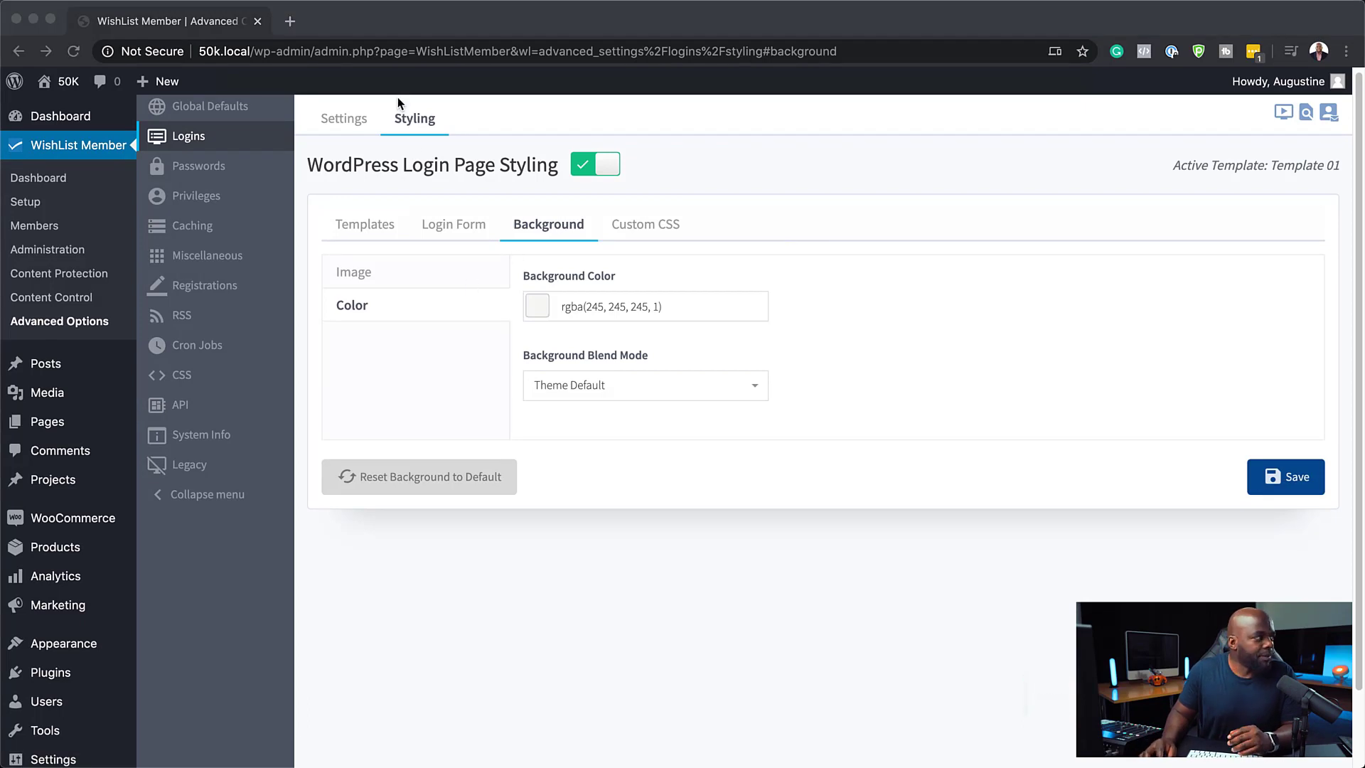
Open the login form's button settings, set the button border thickness to 2 px, and save
{"action": "left_click", "coordinate": [459, 223]}
{"action": "left_click", "coordinate": [464, 226]}
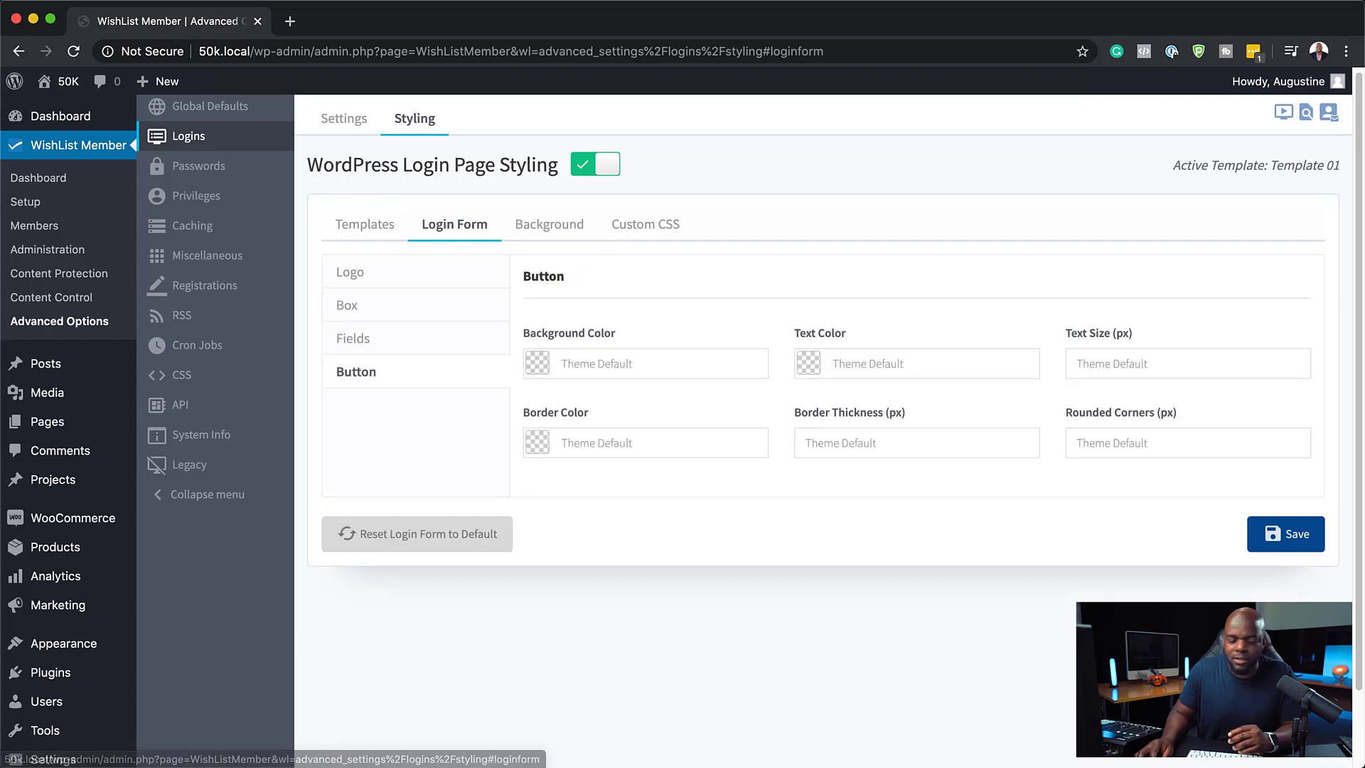
{"action": "left_click", "coordinate": [910, 442]}
{"action": "left_click", "coordinate": [1022, 438]}
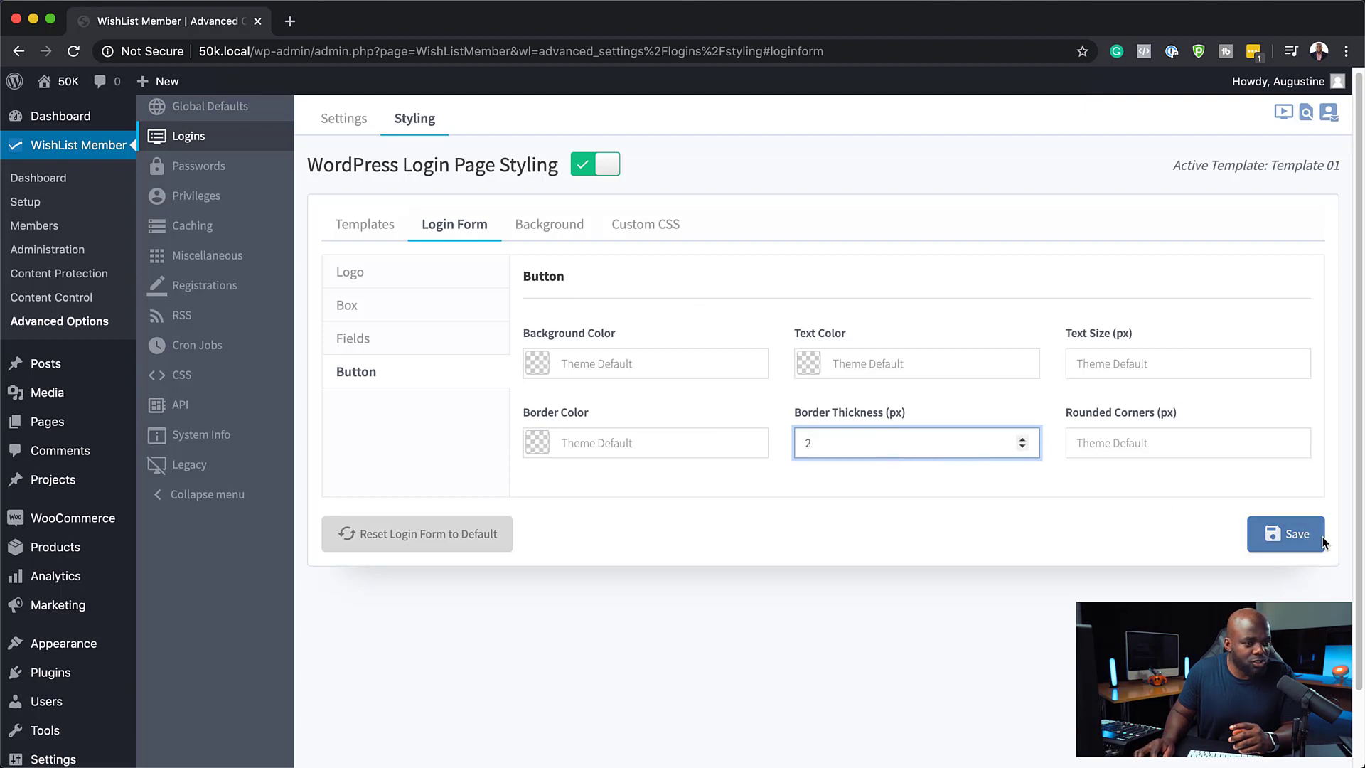
{"action": "left_click", "coordinate": [1290, 535]}
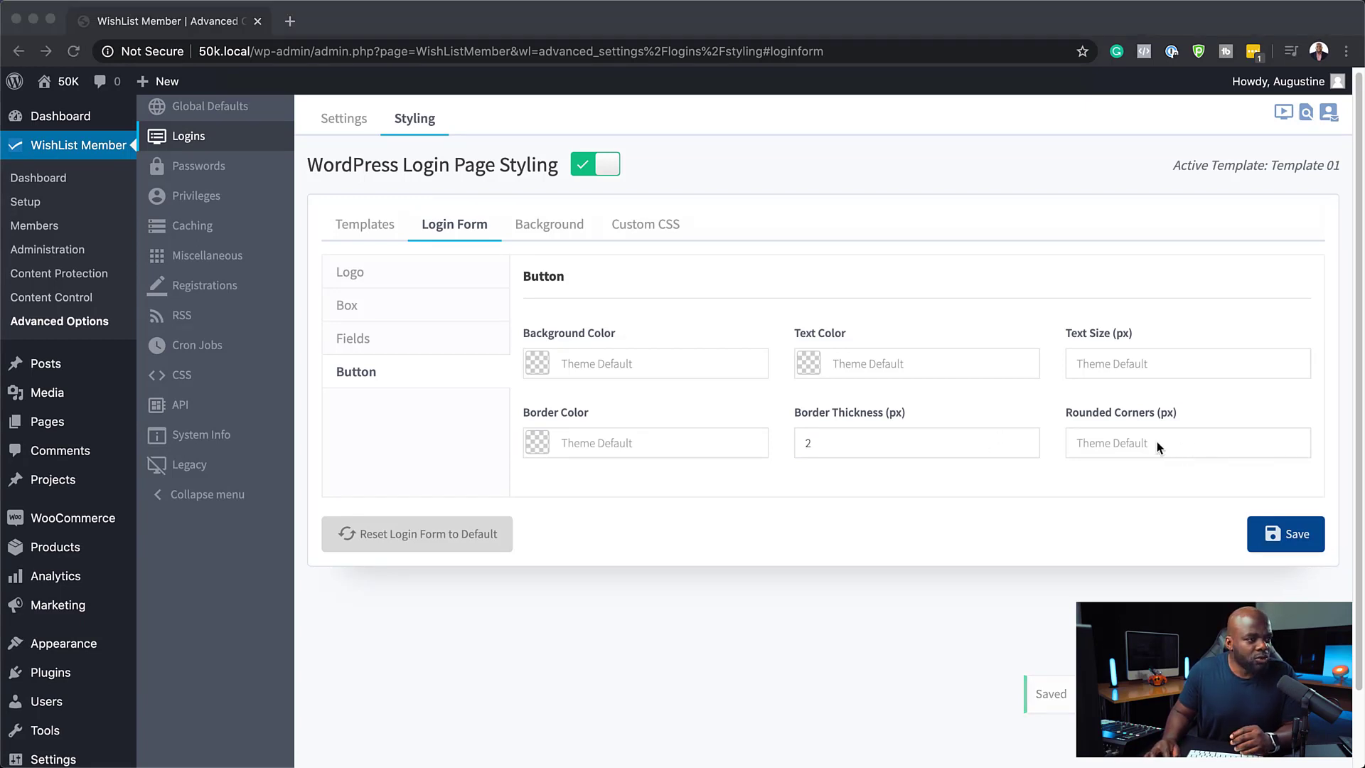
Set the login button's text color to rgba(56, 56, 56, 1)
{"action": "left_click", "coordinate": [822, 362]}
{"action": "left_click_drag", "start_coordinate": [828, 464], "coordinate": [787, 484]}
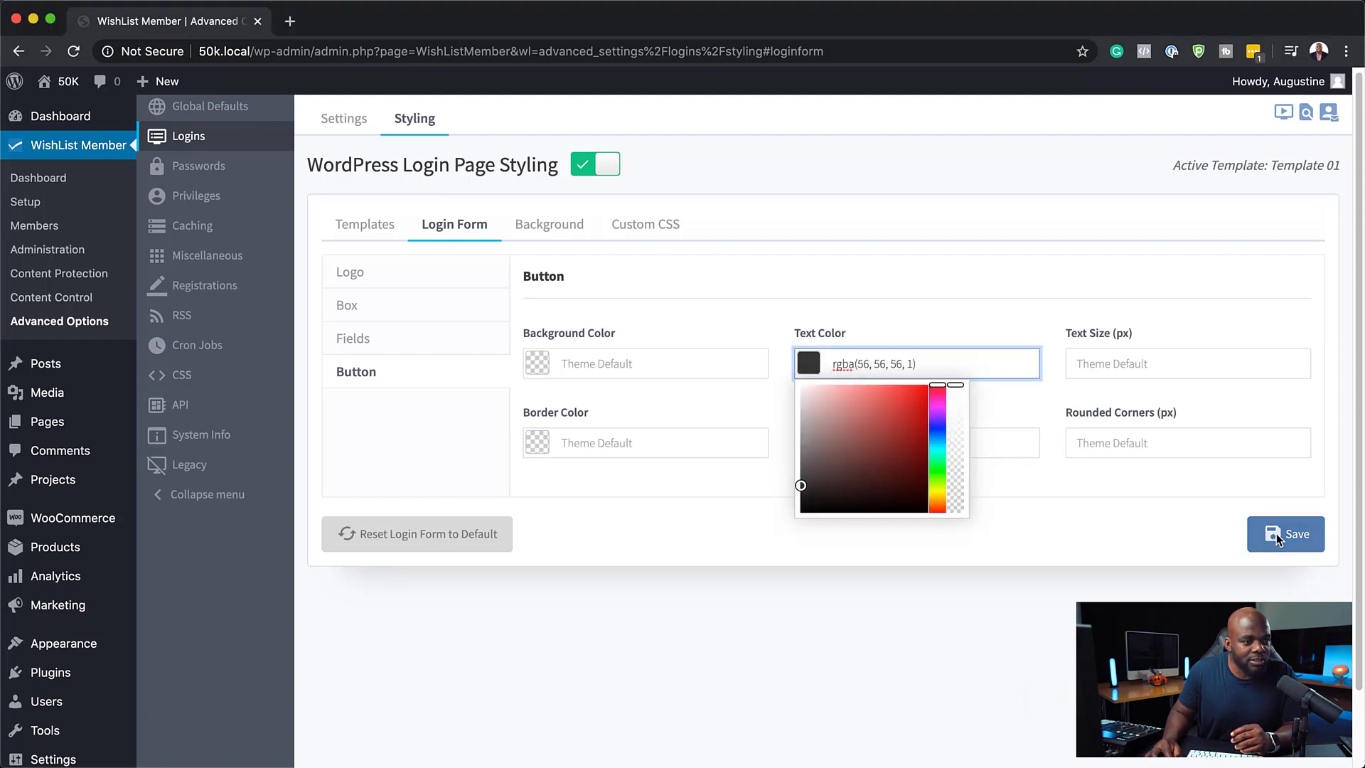
{"action": "left_click", "coordinate": [941, 284]}
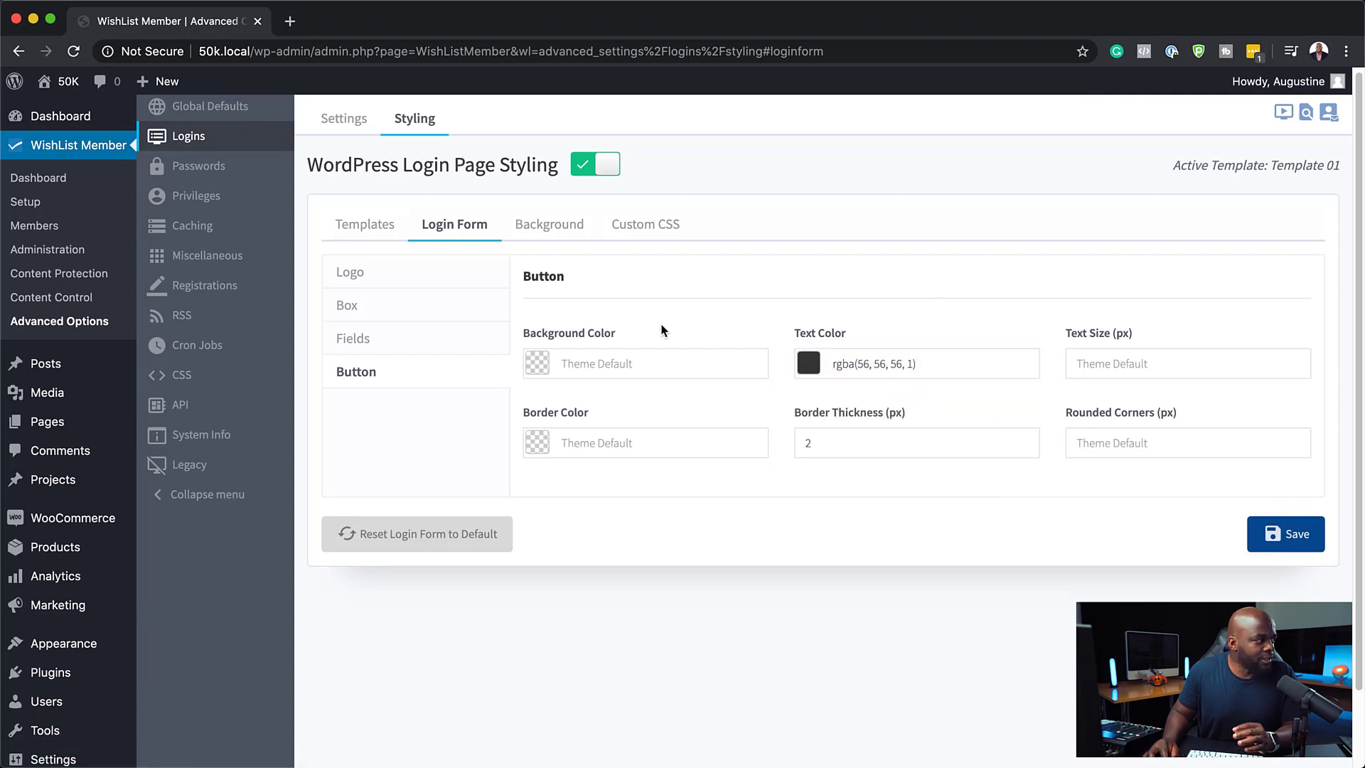
Set the login button's background color to rgba(31, 29, 71, 1)
{"action": "left_click", "coordinate": [537, 363]}
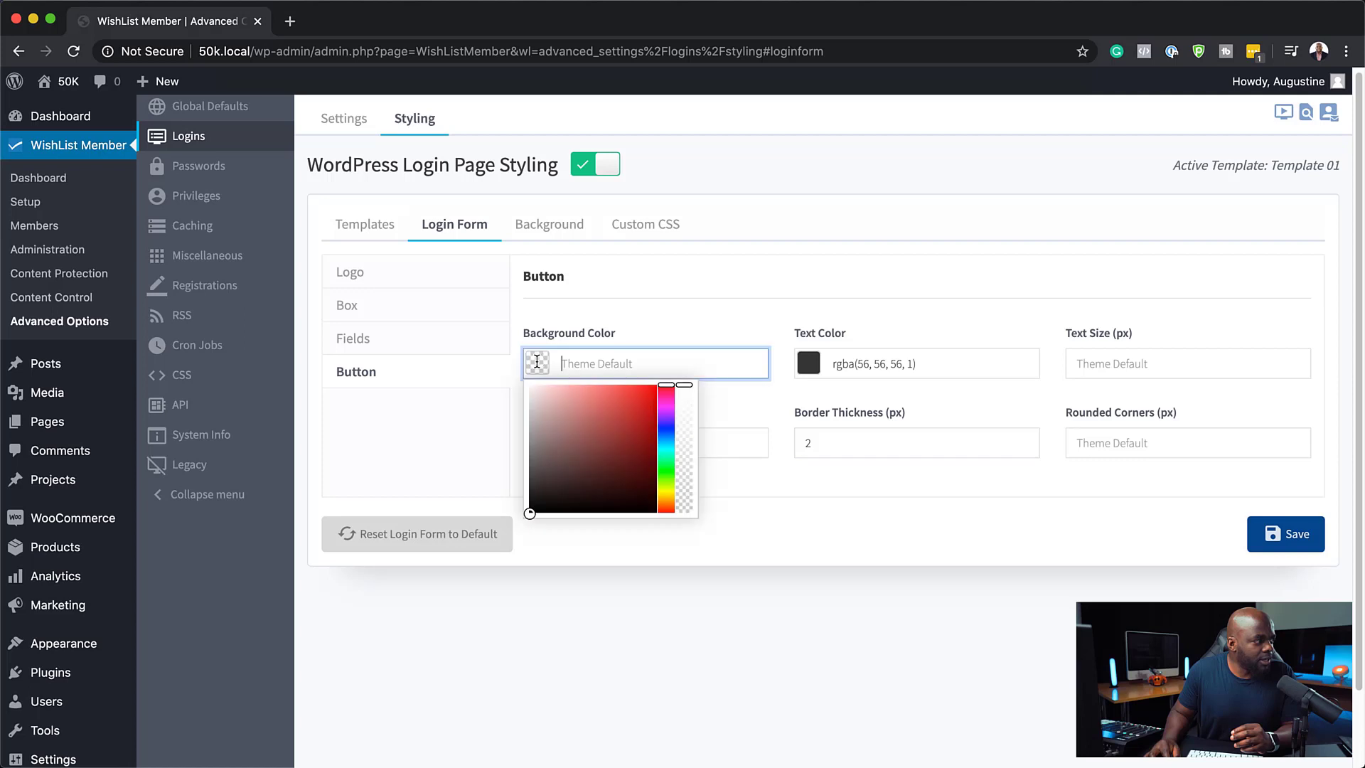
{"action": "left_click", "coordinate": [666, 427]}
{"action": "left_click_drag", "start_coordinate": [610, 481], "coordinate": [609, 478]}
{"action": "left_click", "coordinate": [838, 518]}
Set the login button's border color to rgba(148, 148, 148, 1) and save
{"action": "left_click", "coordinate": [544, 449]}
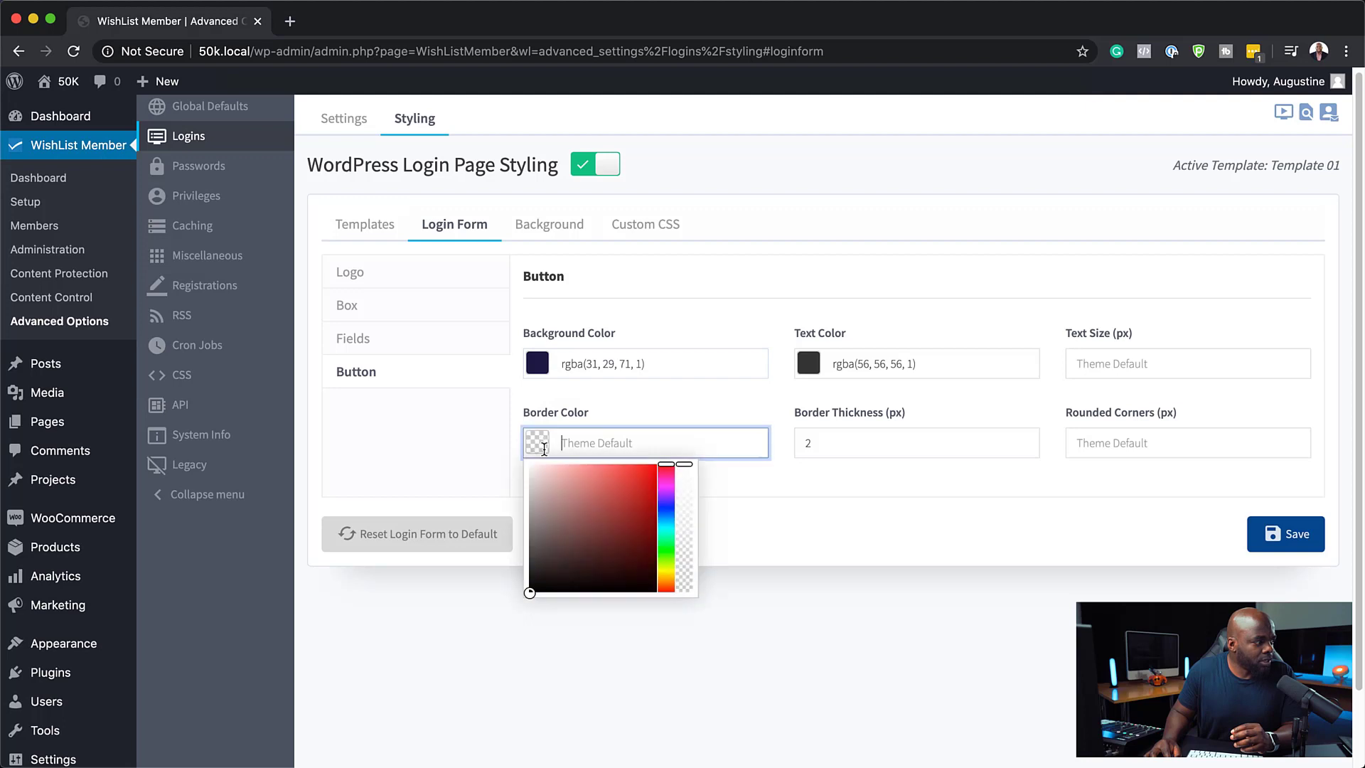
{"action": "mouse_move", "coordinate": [548, 521]}
{"action": "left_mouse_down"}
{"action": "mouse_move", "coordinate": [527, 536]}
{"action": "mouse_move", "coordinate": [528, 500]}
{"action": "mouse_move", "coordinate": [530, 518]}
{"action": "left_mouse_up"}
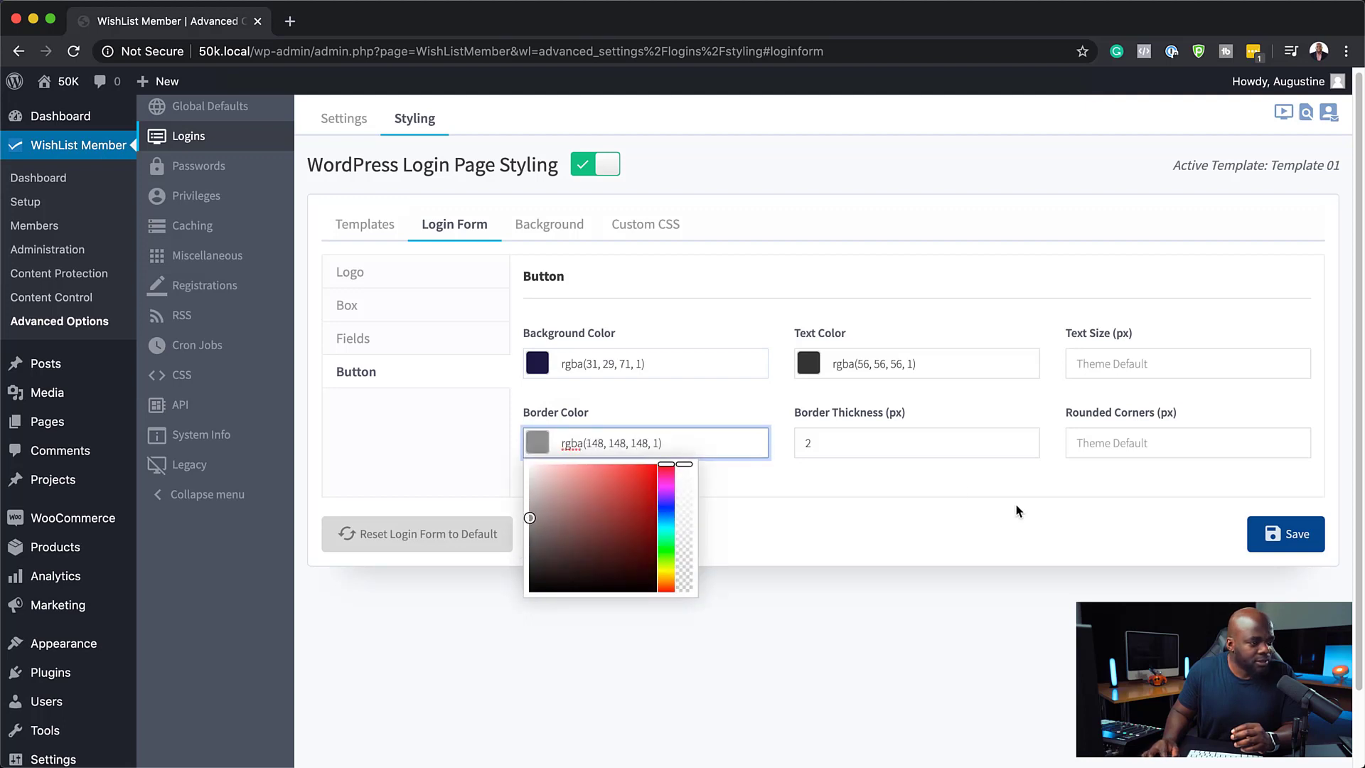
{"action": "left_click", "coordinate": [1285, 534]}
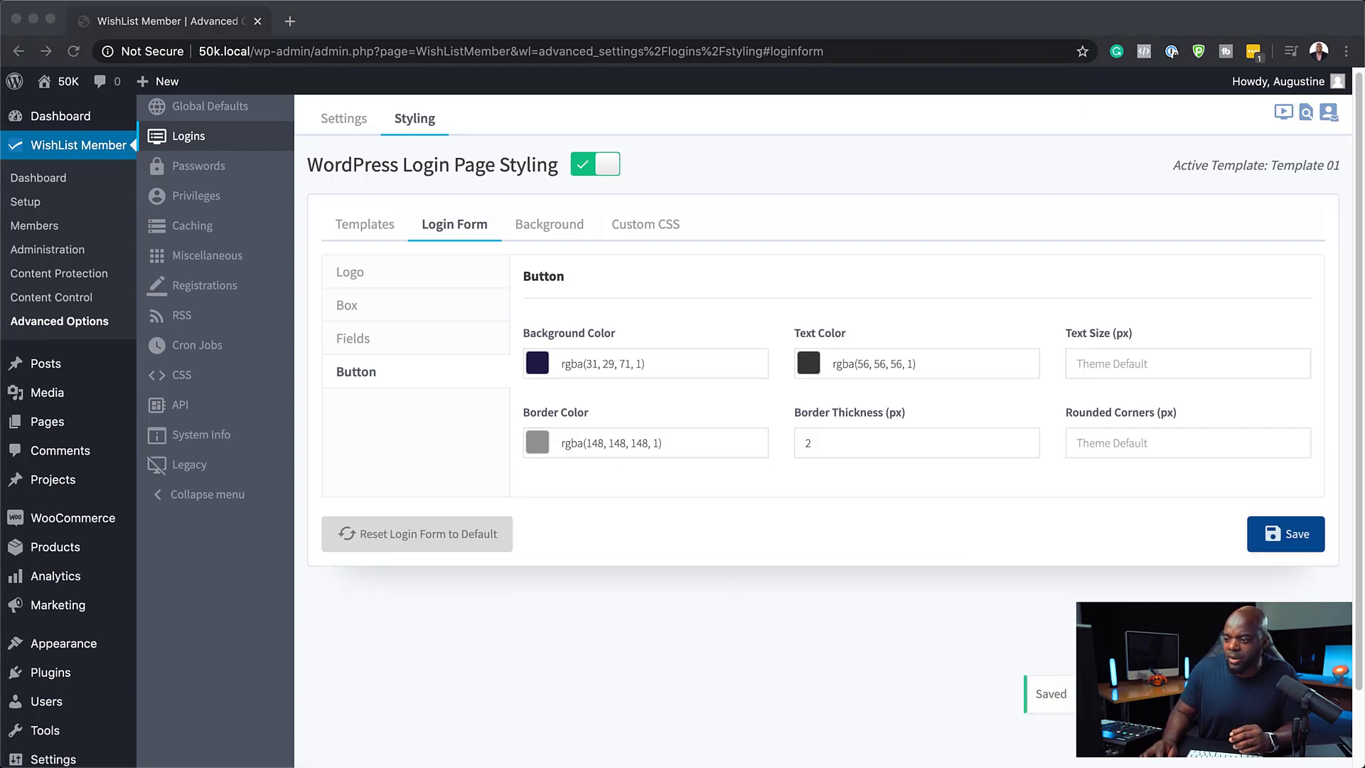
Change the login button's border color to fully transparent white, rgba(255, 255, 255, 0)
{"action": "key", "text": "super+Tab"}
{"action": "left_click_drag", "start_coordinate": [819, 6], "coordinate": [757, 28]}
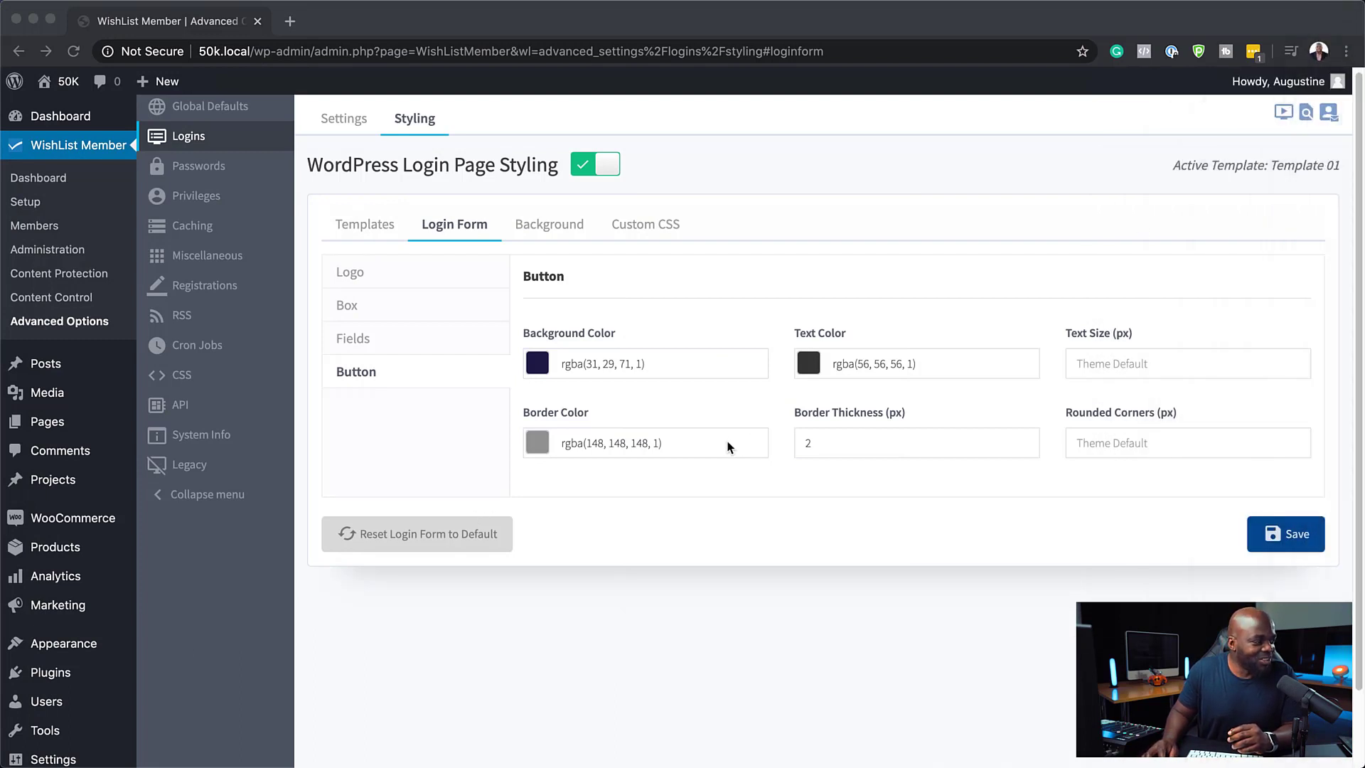
{"action": "left_click", "coordinate": [677, 447]}
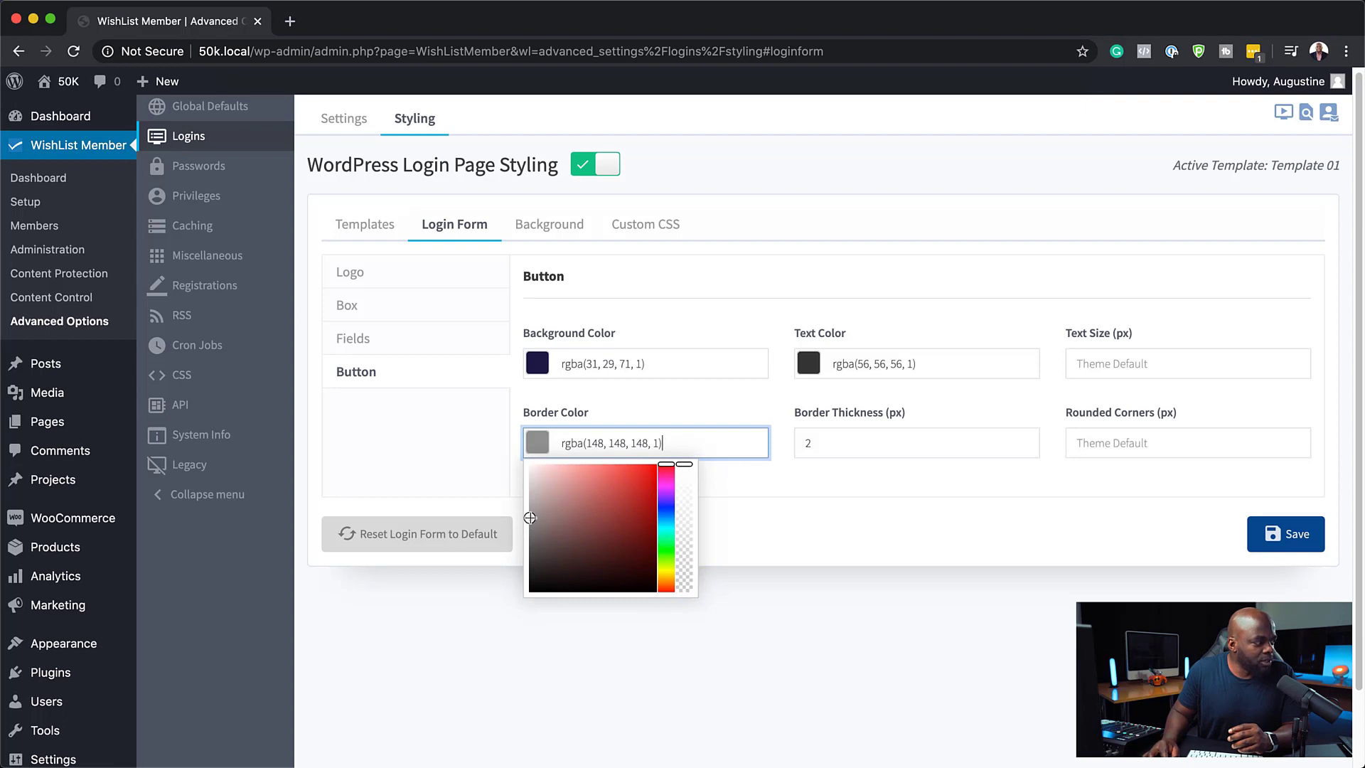
{"action": "left_click_drag", "start_coordinate": [531, 518], "coordinate": [507, 389]}
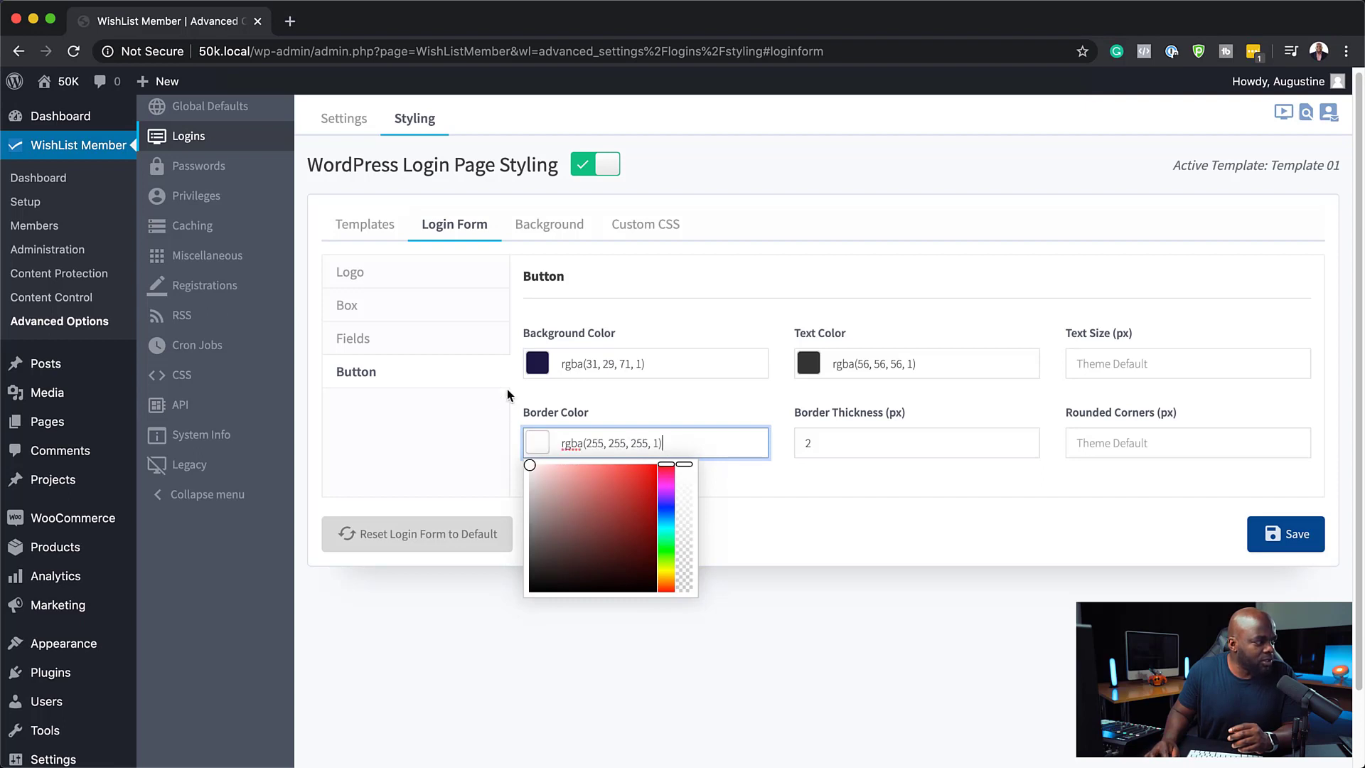
{"action": "left_click", "coordinate": [689, 493]}
{"action": "left_click", "coordinate": [693, 443]}
{"action": "left_click", "coordinate": [782, 535]}
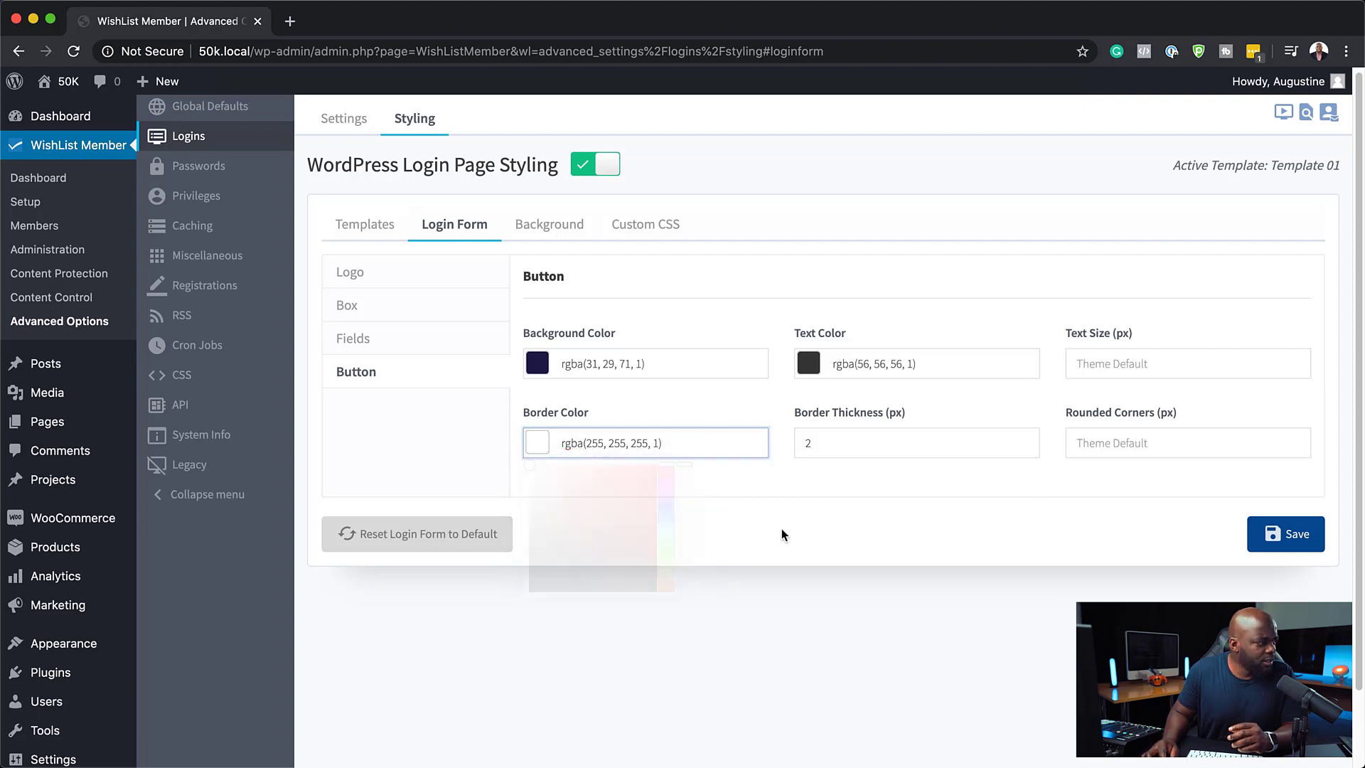
{"action": "left_click", "coordinate": [590, 448]}
{"action": "left_click_drag", "start_coordinate": [684, 466], "coordinate": [677, 631]}
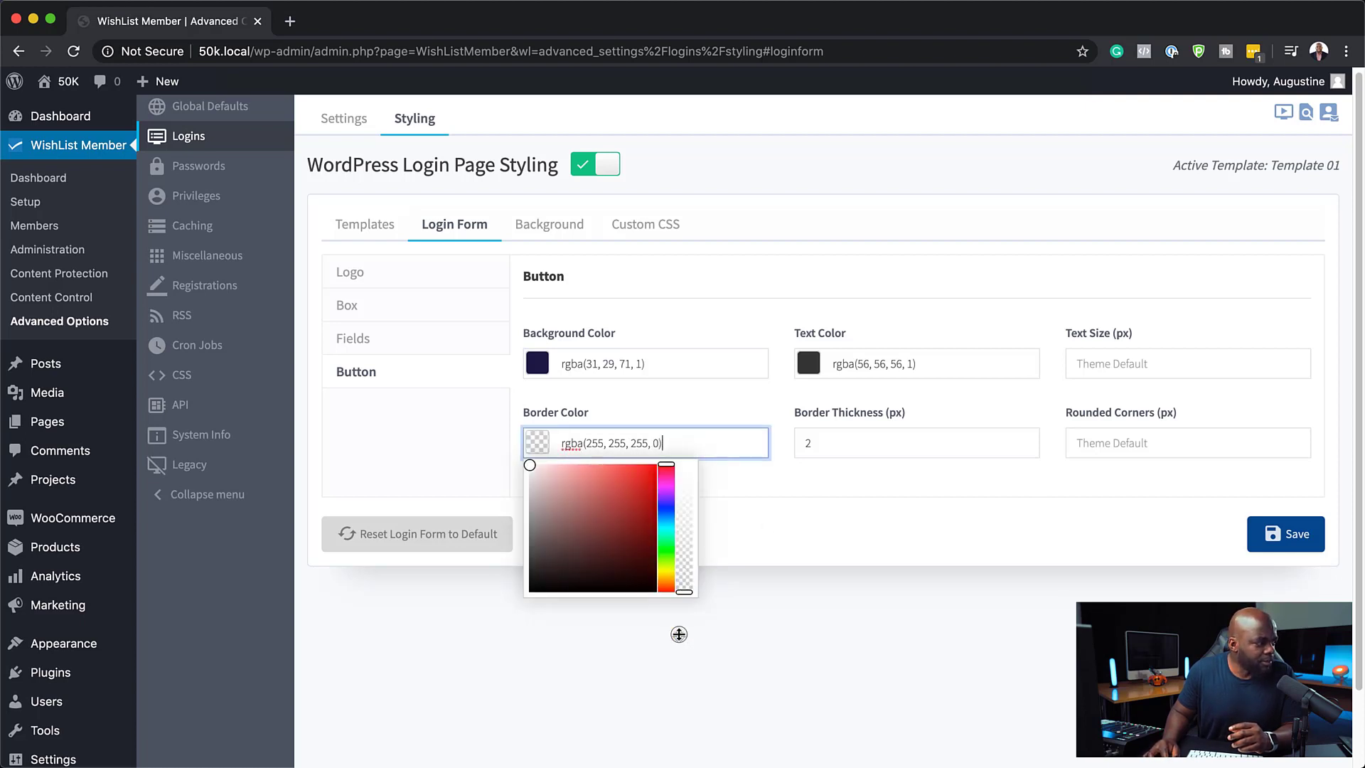
{"action": "left_click", "coordinate": [819, 517]}
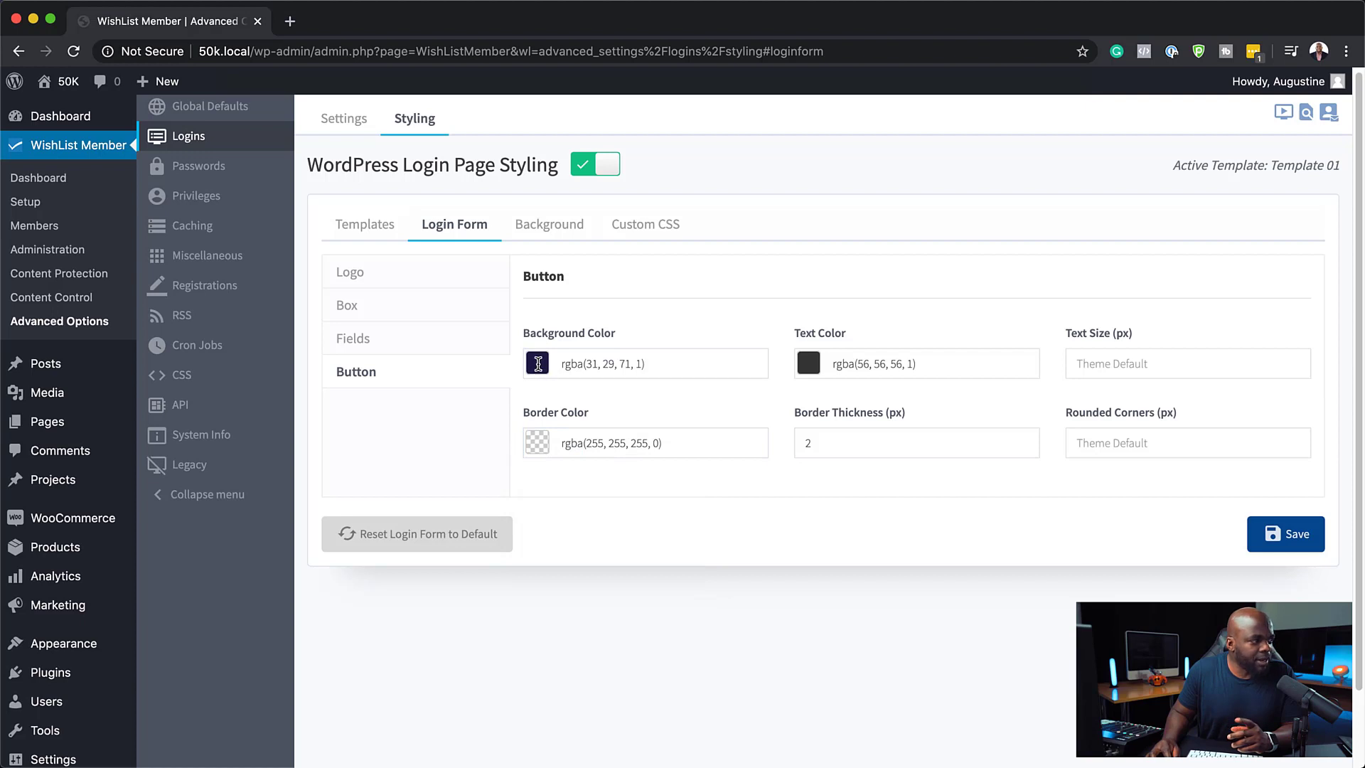
Set the login button's text color to rgba(250, 250, 250, 1) and save the login form styling
{"action": "left_click", "coordinate": [809, 363]}
{"action": "left_click", "coordinate": [807, 431]}
{"action": "mouse_move", "coordinate": [806, 430]}
{"action": "left_mouse_down"}
{"action": "mouse_move", "coordinate": [786, 372]}
{"action": "mouse_move", "coordinate": [778, 391]}
{"action": "left_mouse_up"}
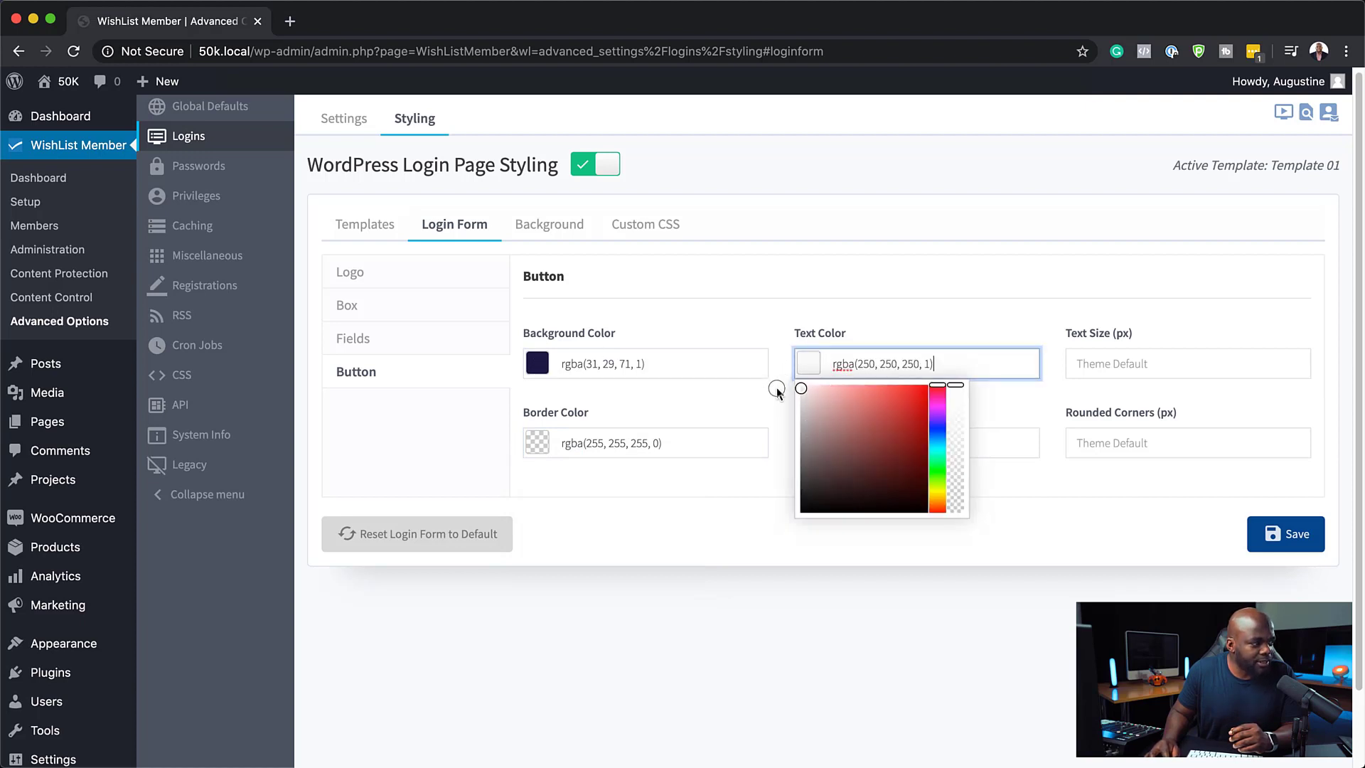
{"action": "left_click", "coordinate": [1287, 534]}
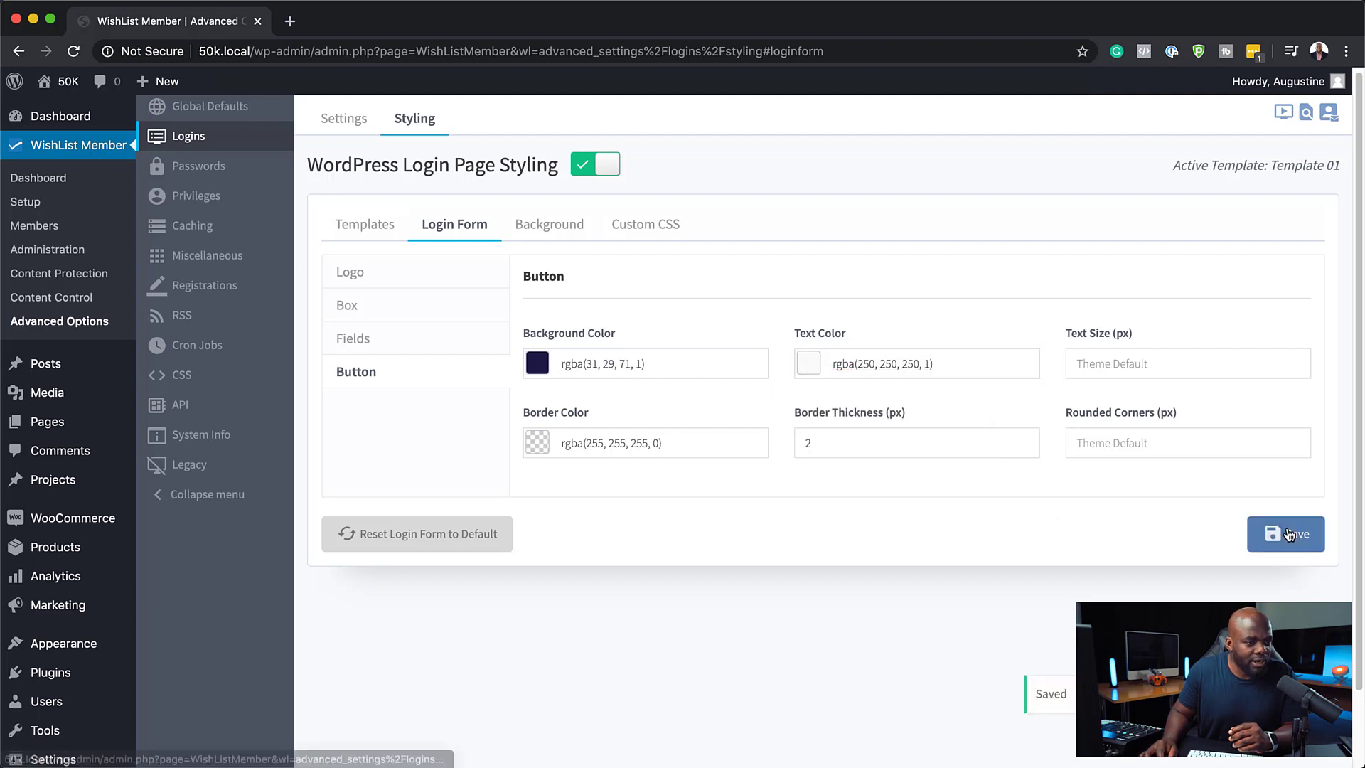
Reload the login page in the incognito window to preview the restyled button, then return to the settings
{"action": "left_click_drag", "start_coordinate": [1364, 6], "coordinate": [547, 6]}
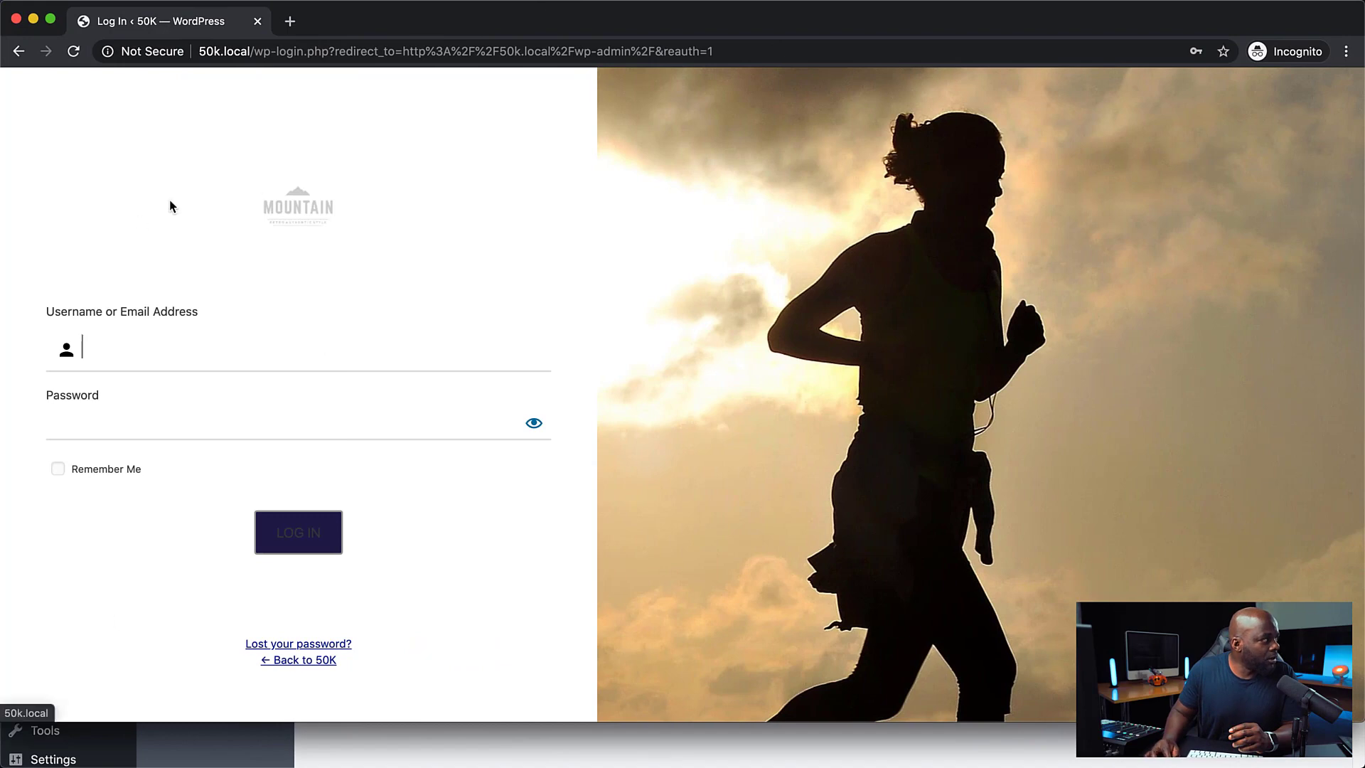
{"action": "left_click", "coordinate": [83, 56]}
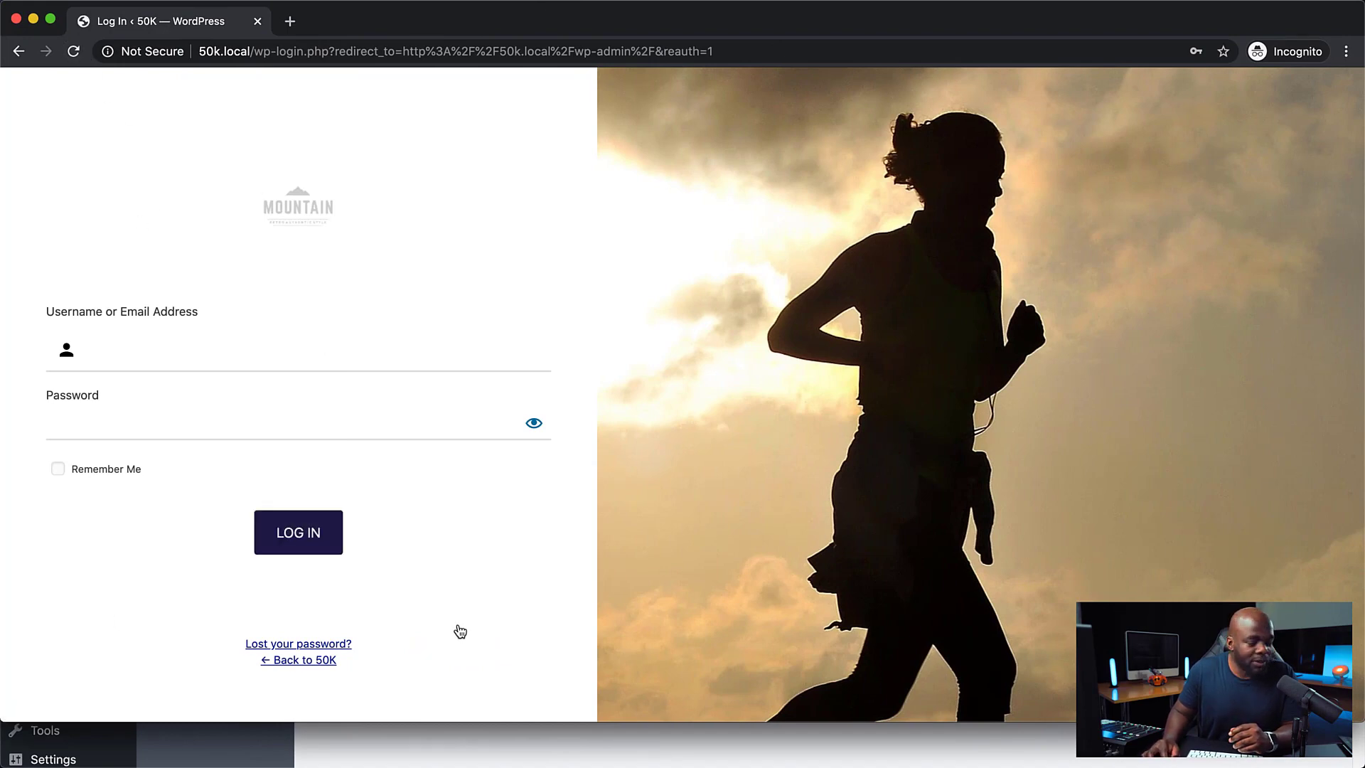
{"action": "left_click_drag", "start_coordinate": [579, 27], "coordinate": [1364, 81]}
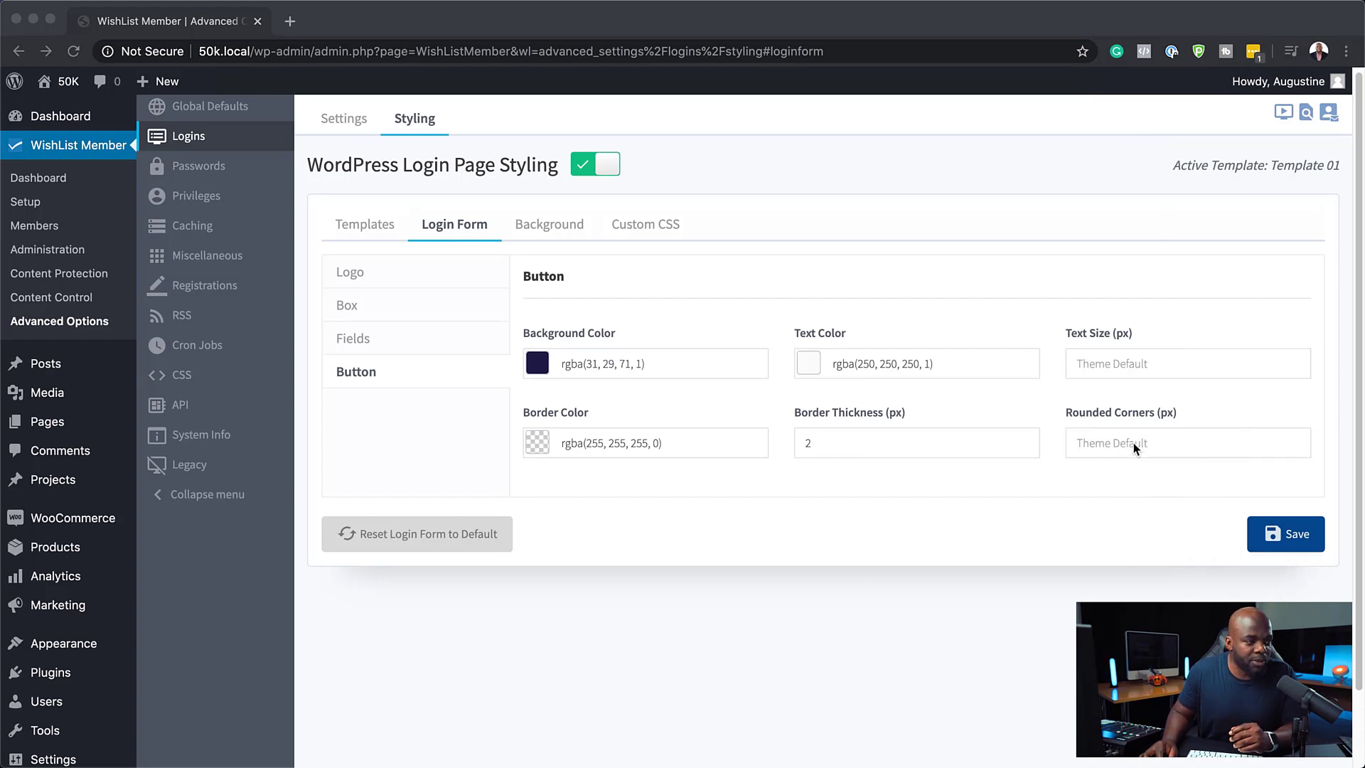
Open the login form's Fields settings and set the field border color to rgba(237, 237, 237, 1)
{"action": "left_click", "coordinate": [1158, 455]}
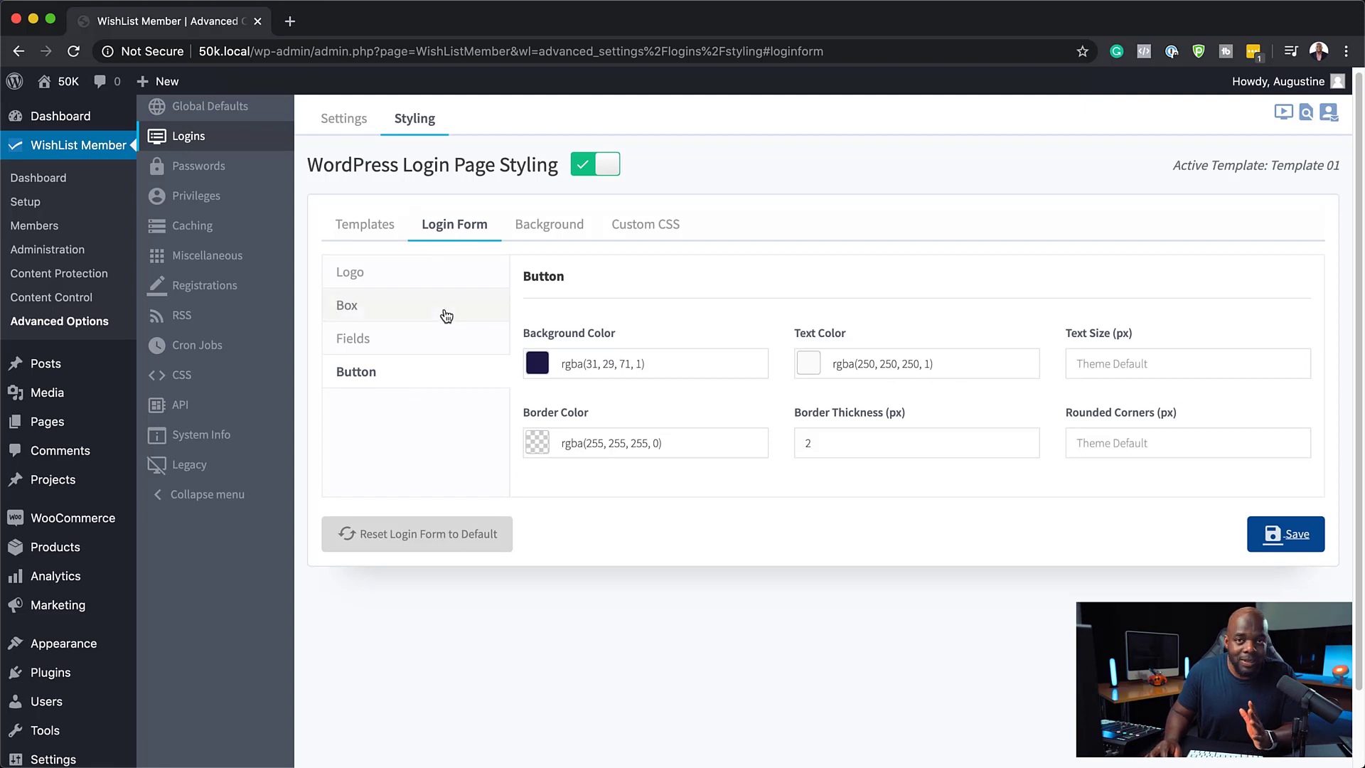
{"action": "left_click", "coordinate": [410, 342]}
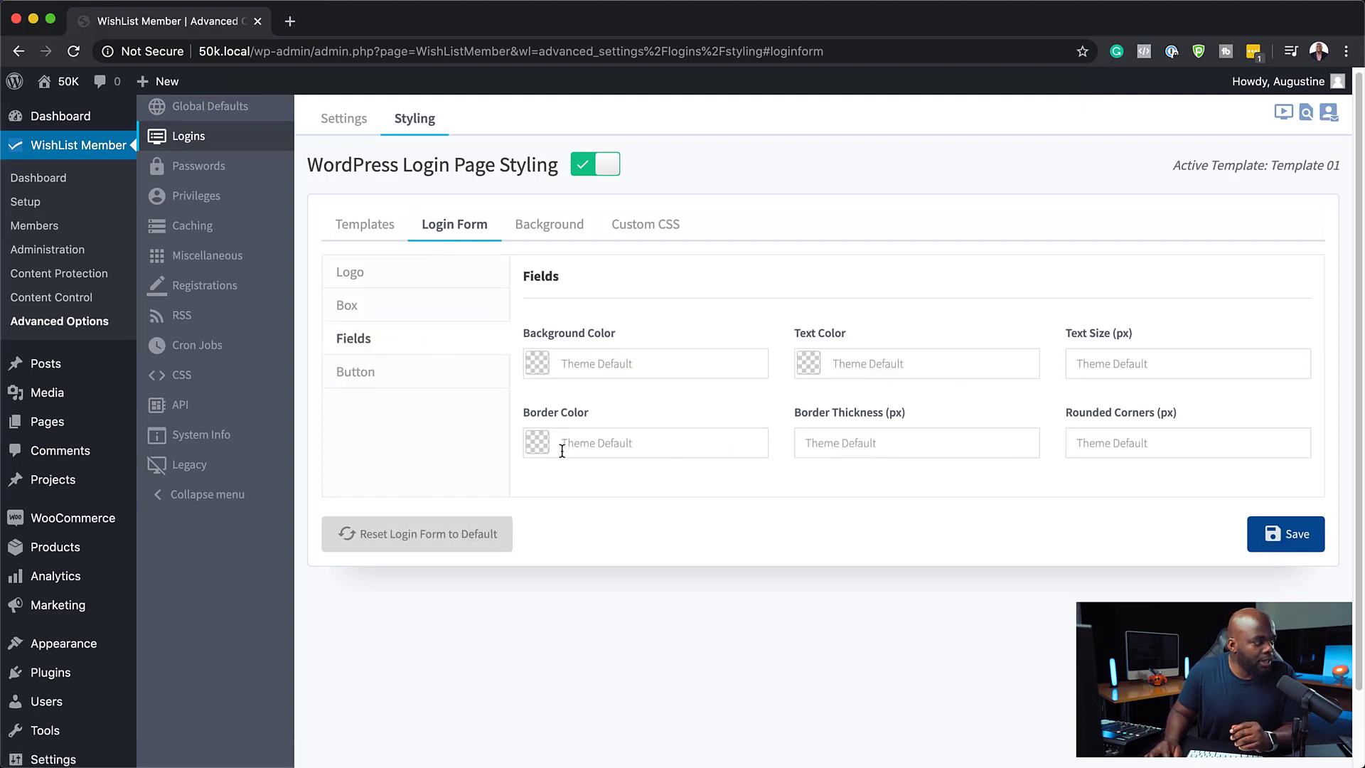
{"action": "left_click", "coordinate": [537, 443]}
{"action": "left_click_drag", "start_coordinate": [545, 486], "coordinate": [509, 475]}
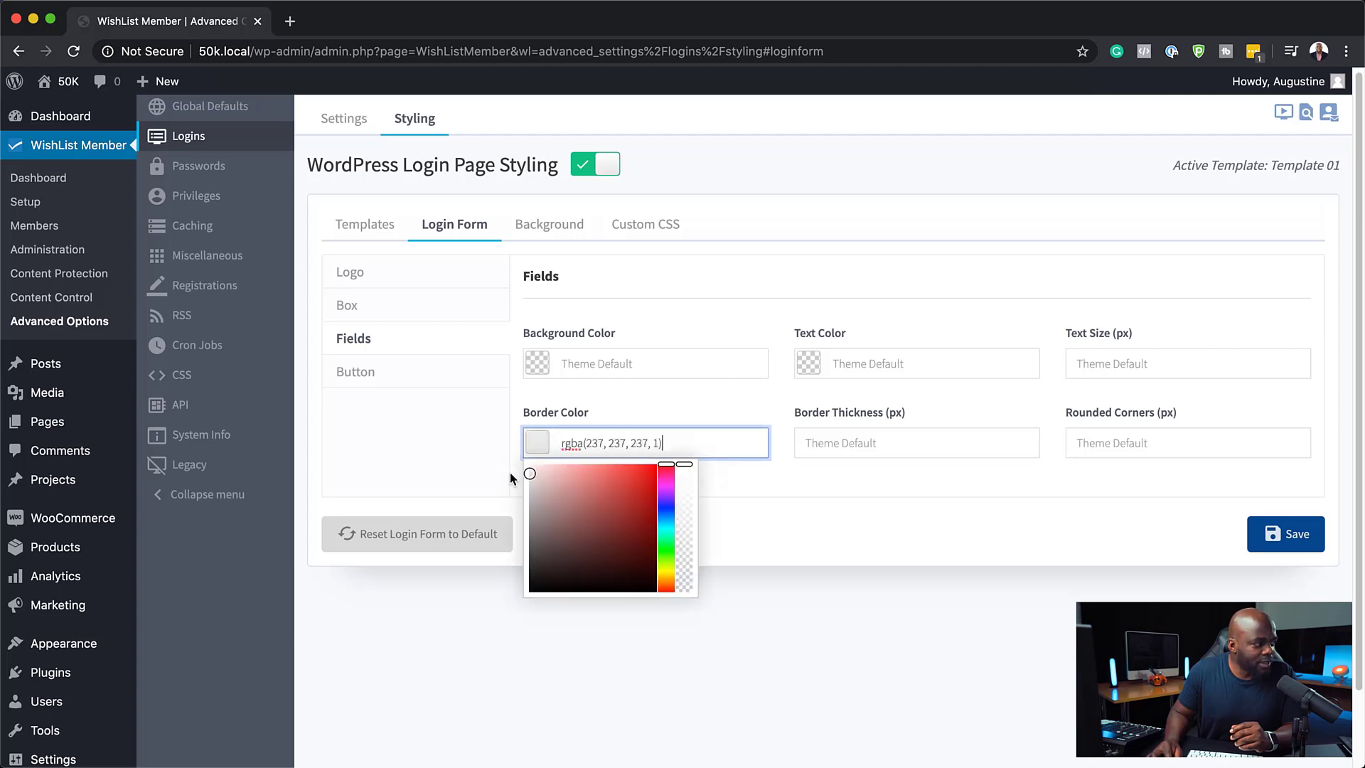
{"action": "left_click", "coordinate": [780, 491]}
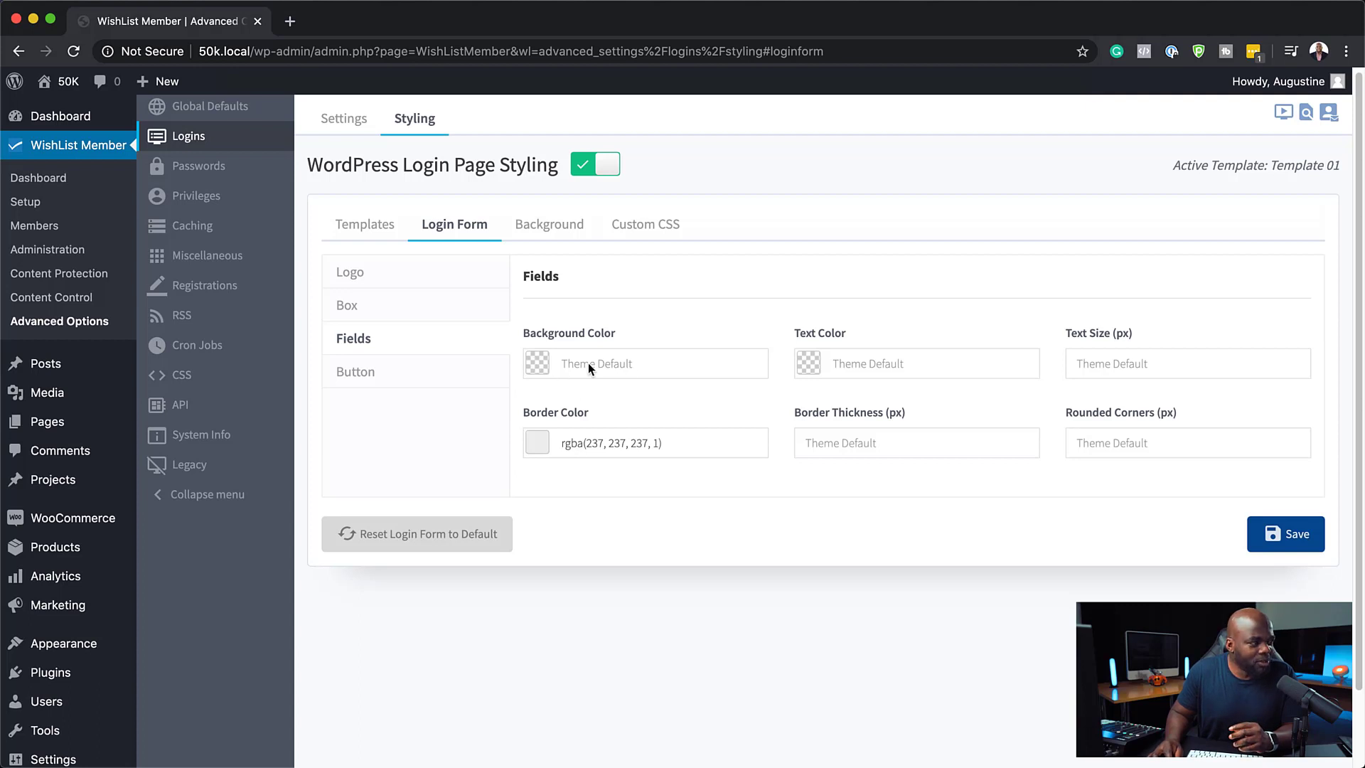
Set the fields' text color to rgba(34, 32, 66, 1) and border thickness to 2 px, and save
{"action": "left_click", "coordinate": [810, 363]}
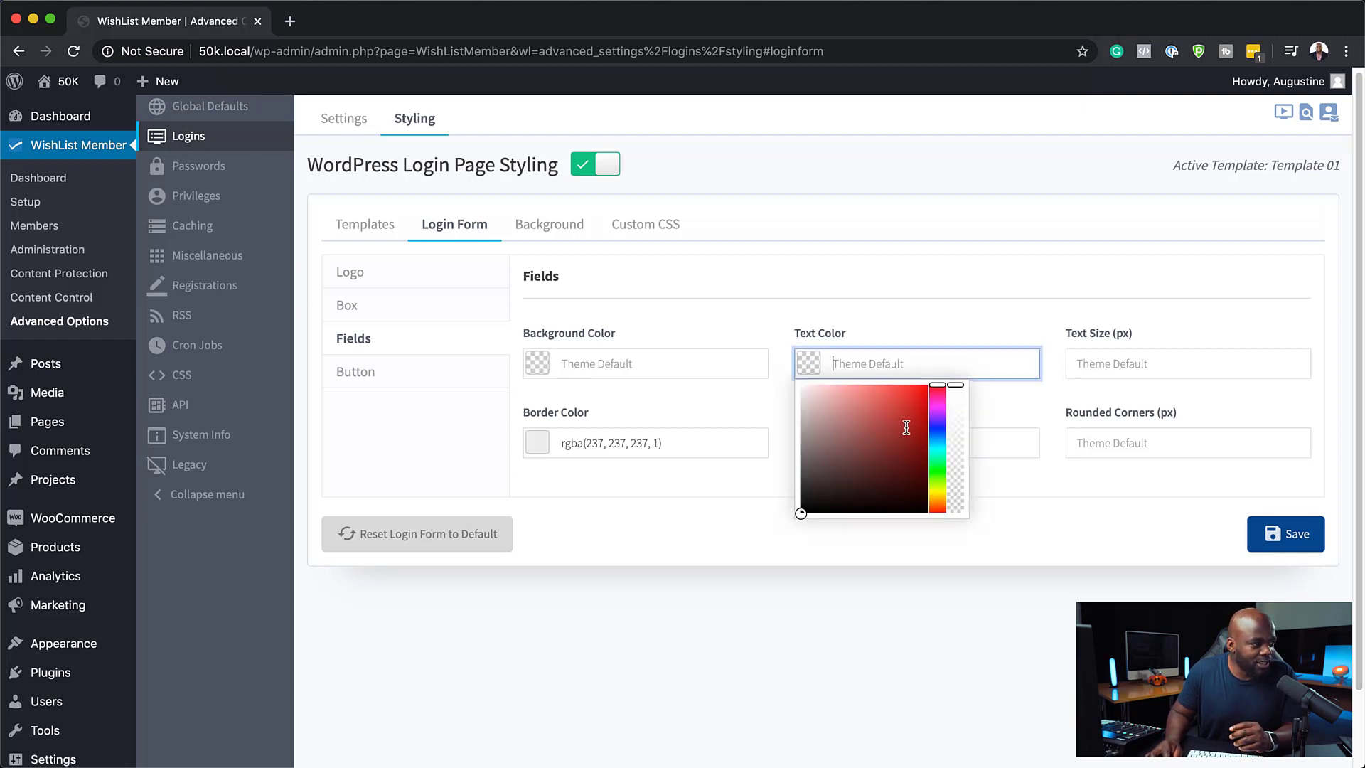
{"action": "left_click", "coordinate": [938, 426]}
{"action": "left_click", "coordinate": [894, 477]}
{"action": "left_click_drag", "start_coordinate": [894, 477], "coordinate": [869, 478]}
{"action": "left_click", "coordinate": [1009, 515]}
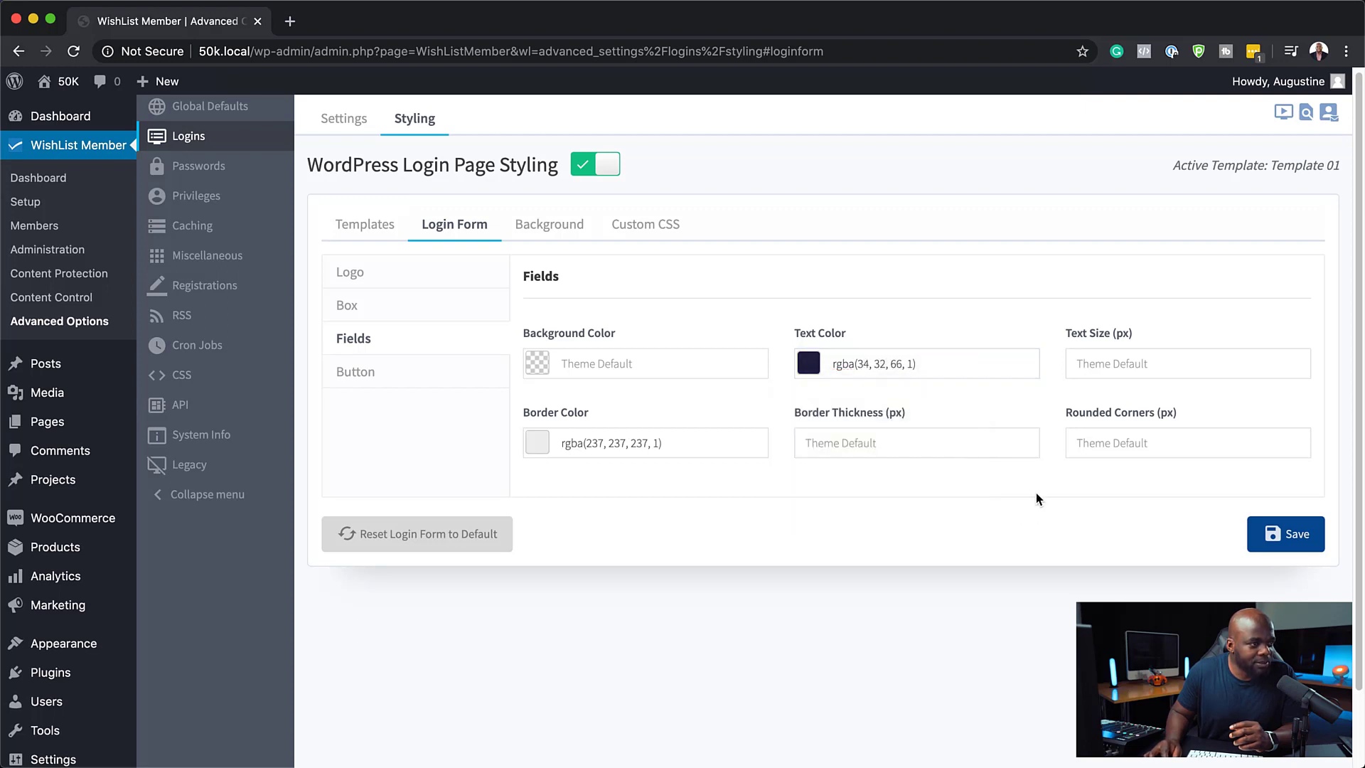
{"action": "left_click", "coordinate": [1022, 446]}
{"action": "left_click", "coordinate": [1290, 539]}
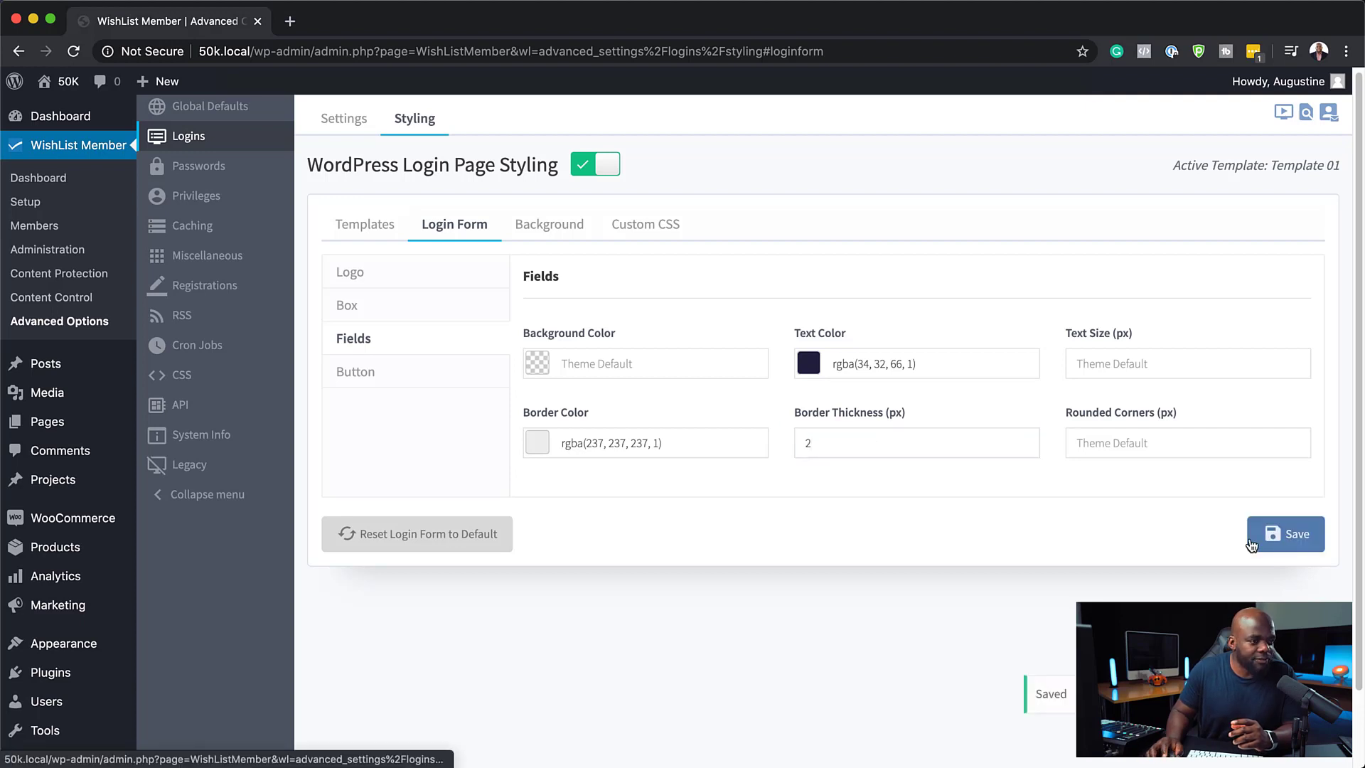
Switch to the incognito window showing the login page preview
{"action": "key", "text": "super+Tab"}
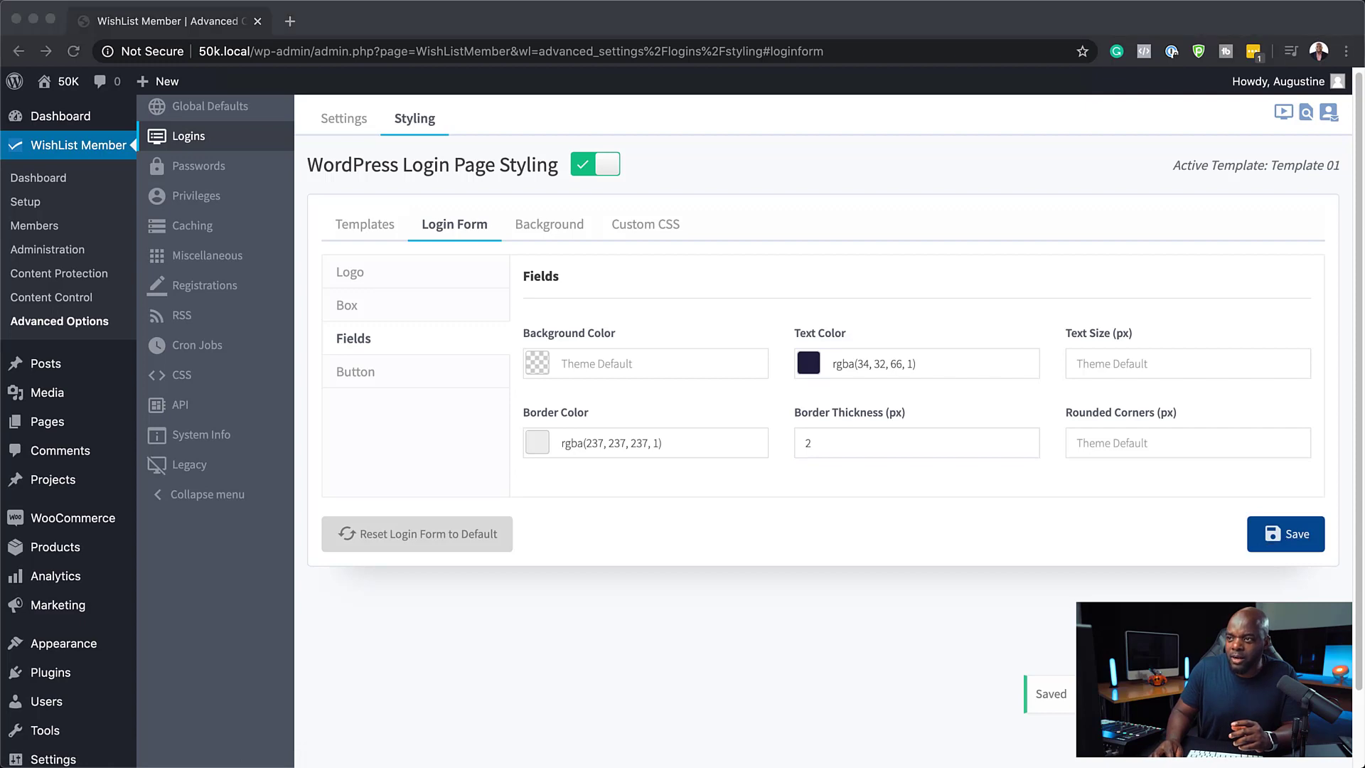
{"action": "left_click_drag", "start_coordinate": [1364, 64], "coordinate": [604, 27]}
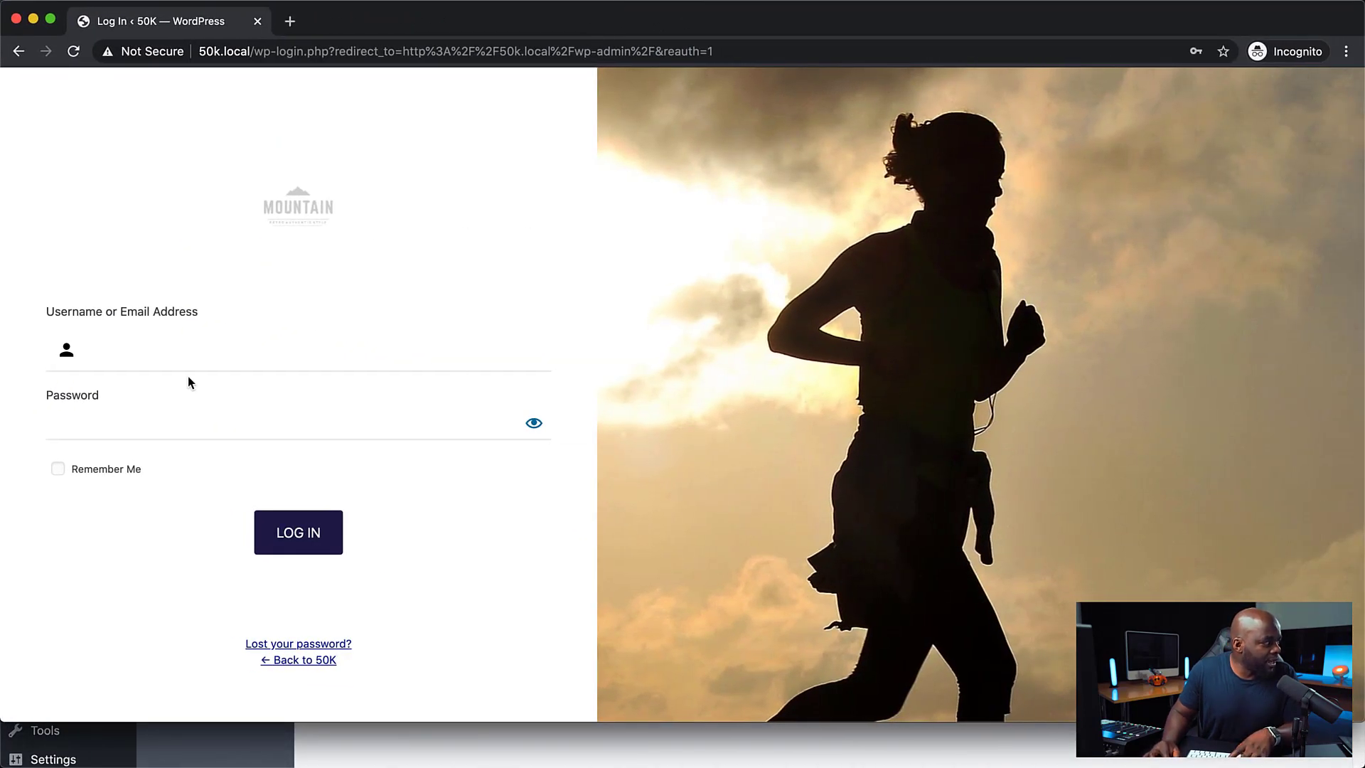
Test the restyled login fields by entering a username and the account password and toggling password visibility
{"action": "left_click", "coordinate": [167, 344]}
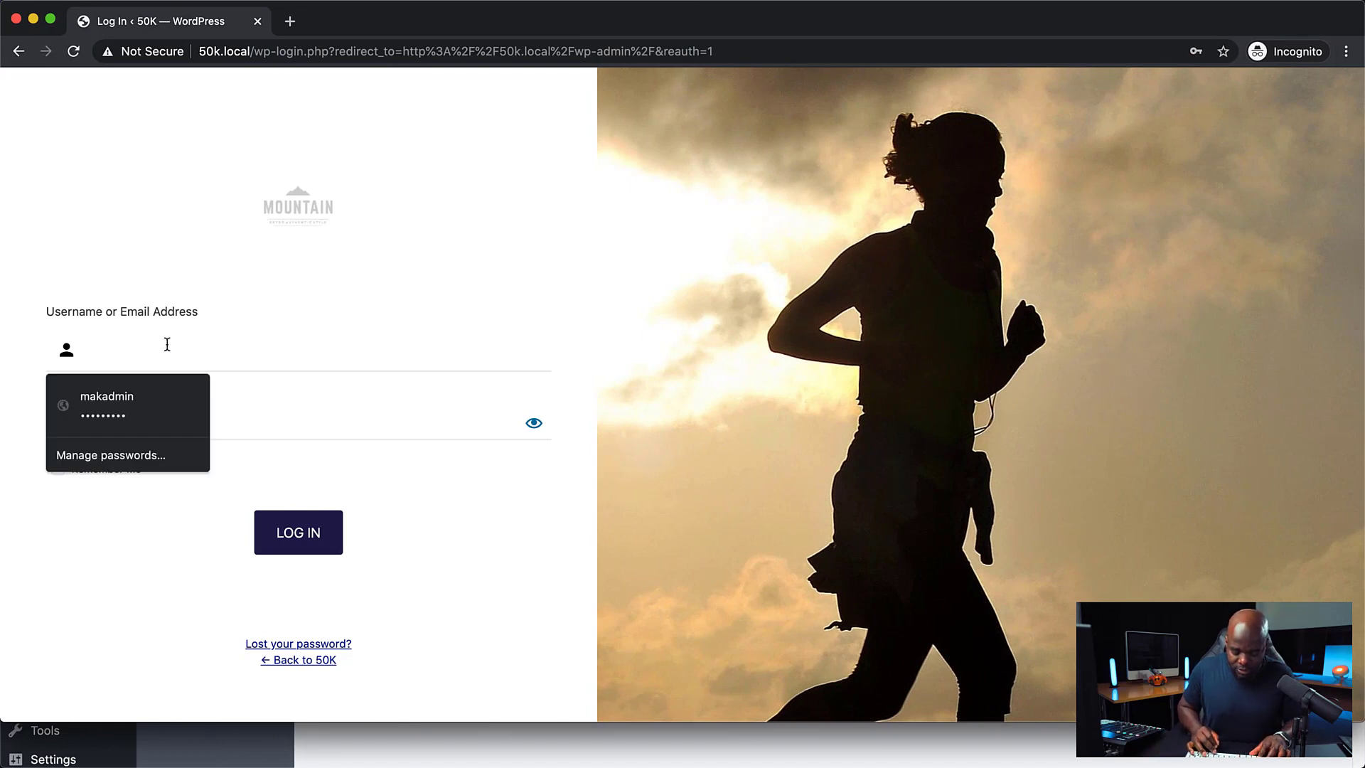
{"action": "type", "text": "Mak"}
{"action": "left_click", "coordinate": [126, 575]}
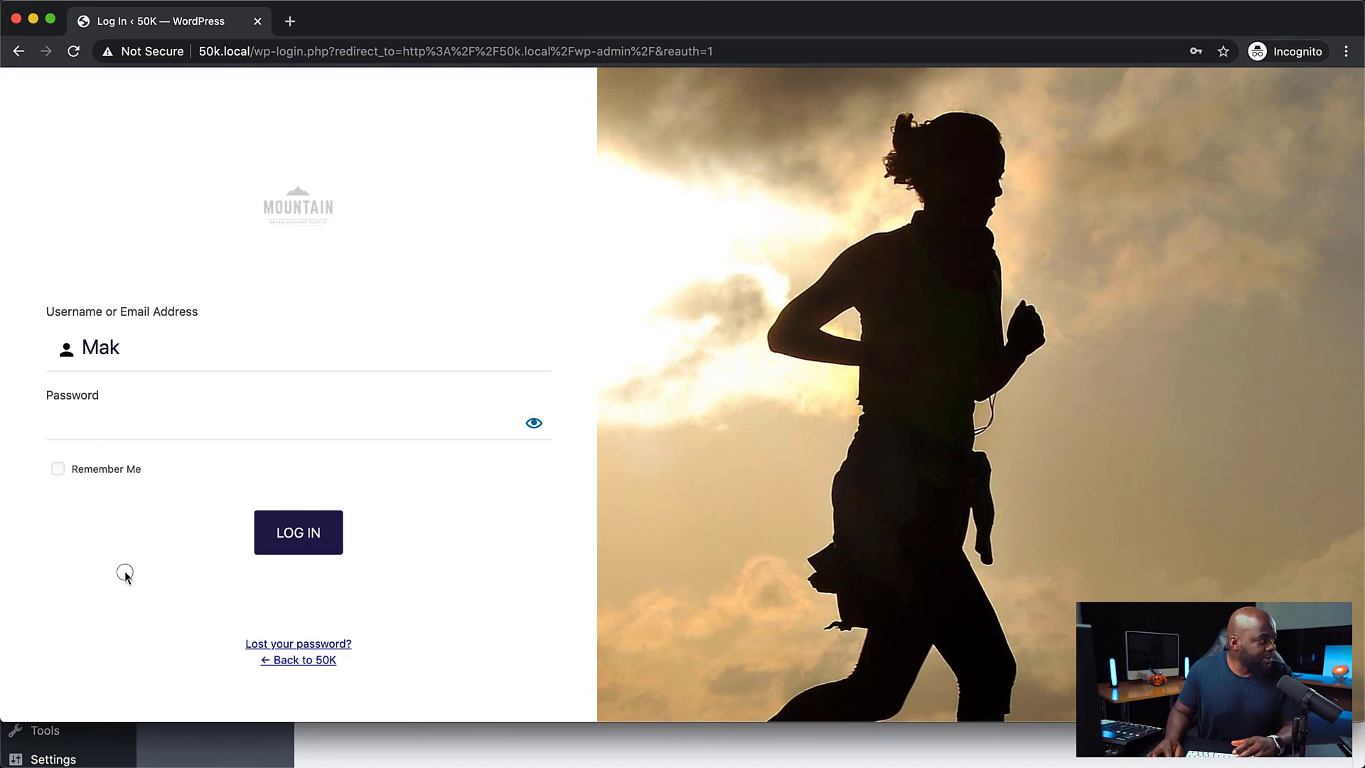
{"action": "left_click", "coordinate": [122, 418]}
{"action": "type", "text": "••"}
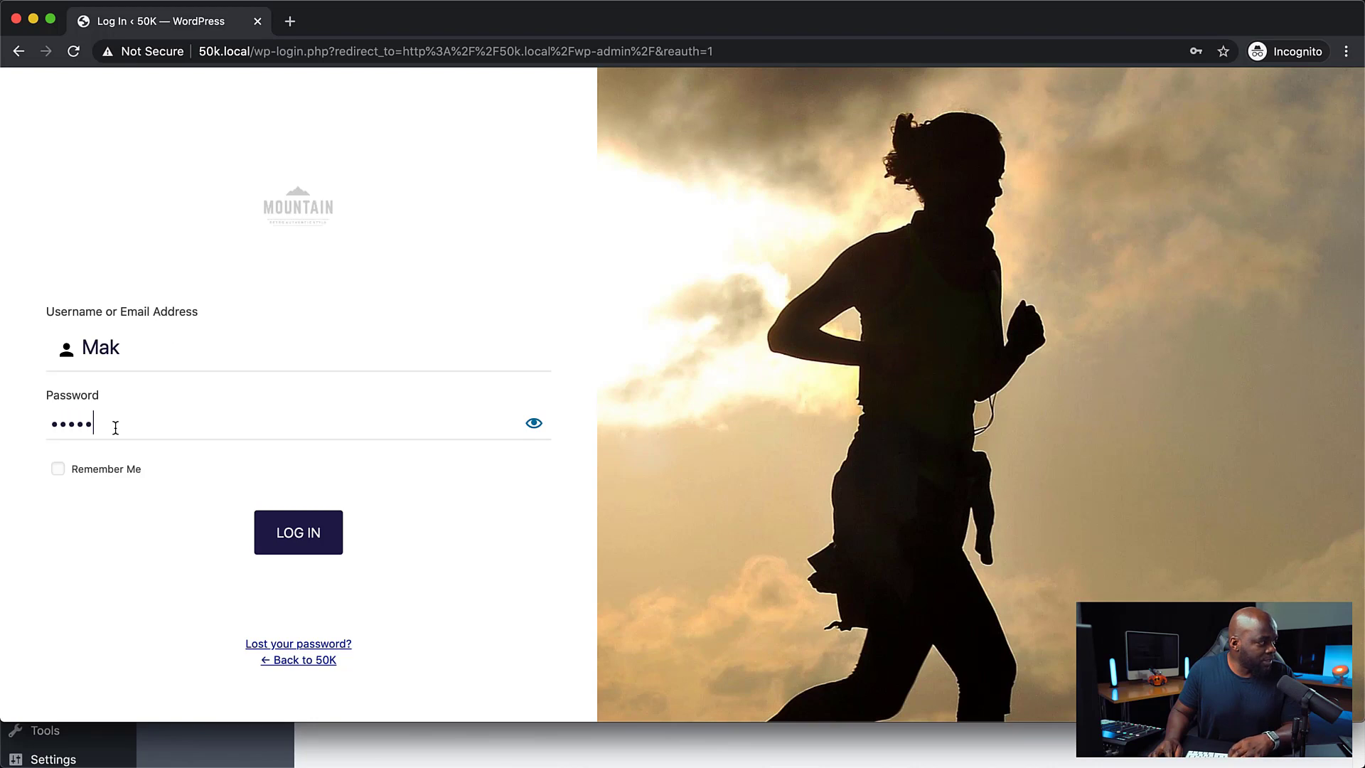
{"action": "left_click", "coordinate": [534, 425]}
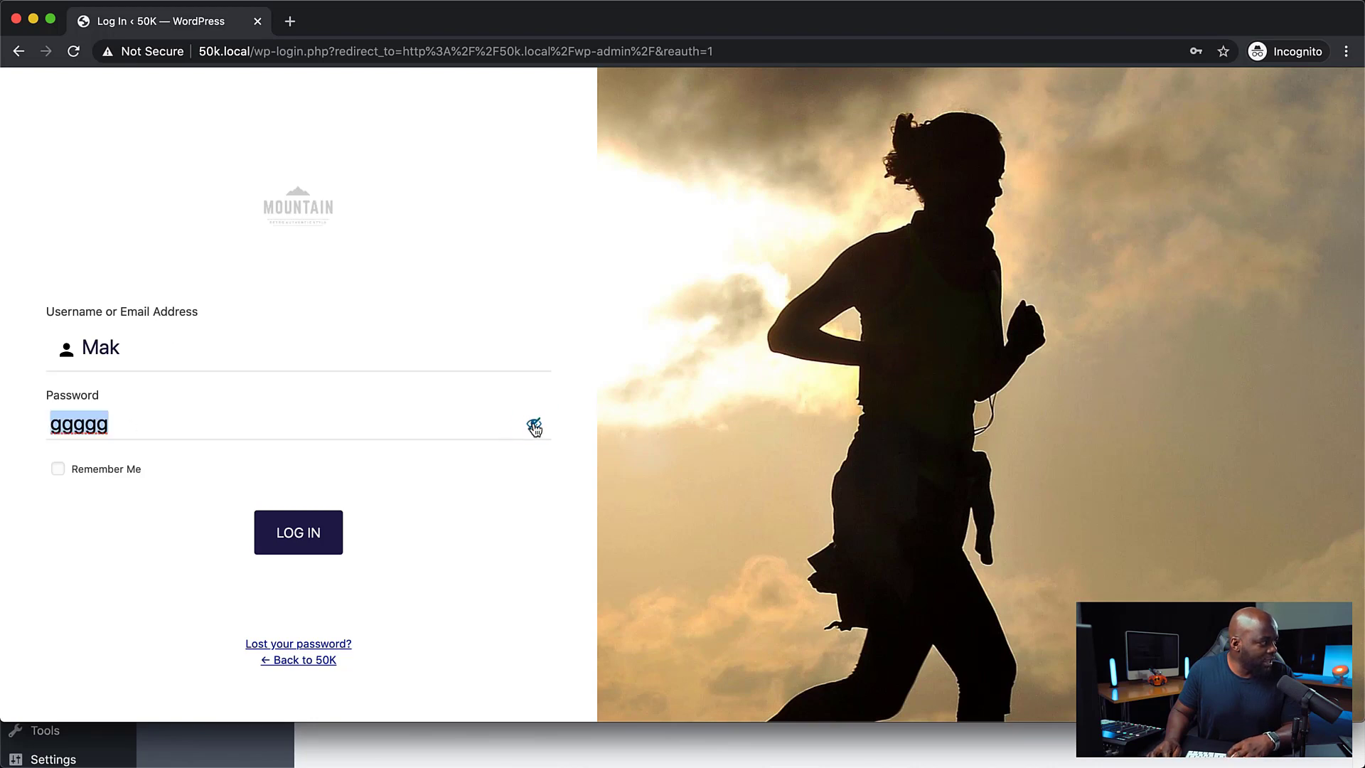
{"action": "left_click", "coordinate": [133, 429]}
{"action": "key", "text": "BackSpace"}
{"action": "key", "text": "BackSpace"}
{"action": "key", "text": "BackSpace"}
{"action": "key", "text": "BackSpace"}
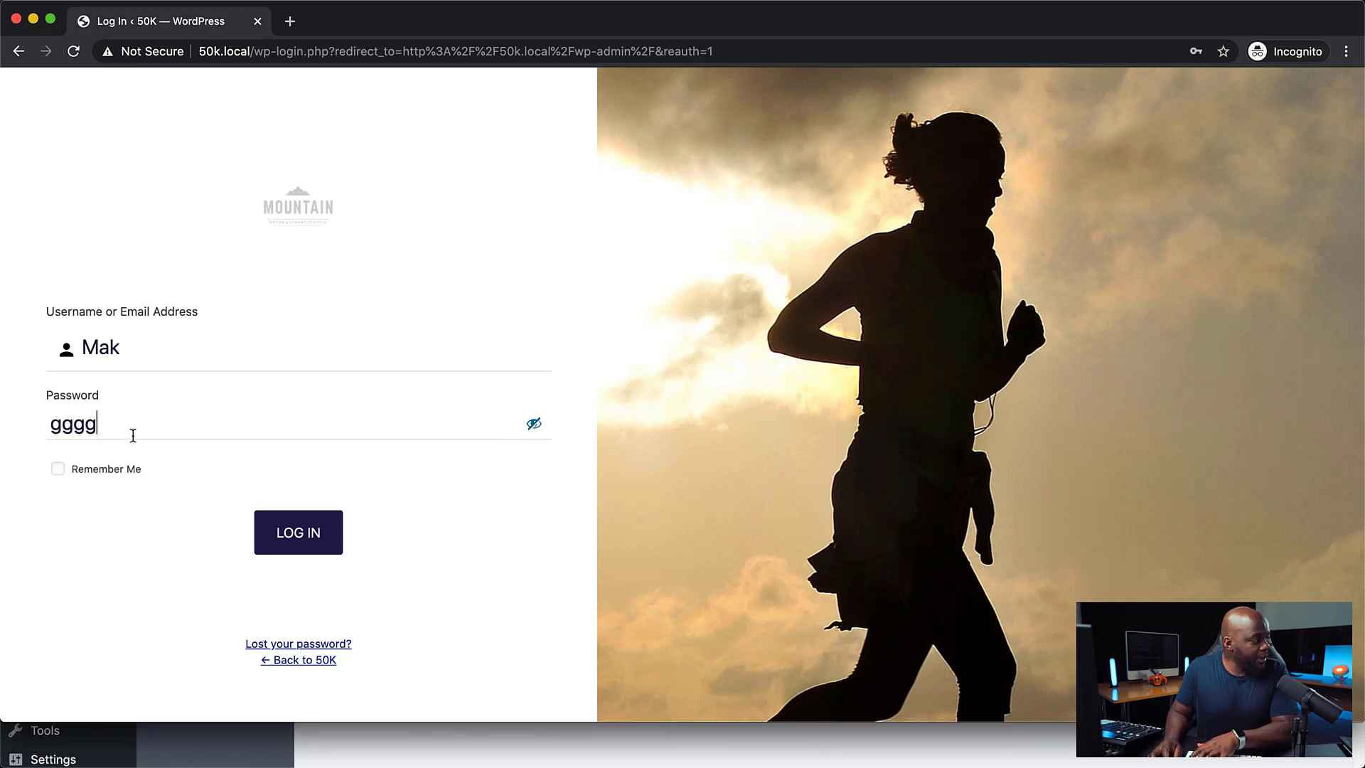
{"action": "key", "text": "BackSpace"}
Open the login form's Box settings, set the background color to rgba(240, 240, 240, 1), save, and preview in the incognito window
{"action": "left_click_drag", "start_coordinate": [451, 24], "coordinate": [1361, 285]}
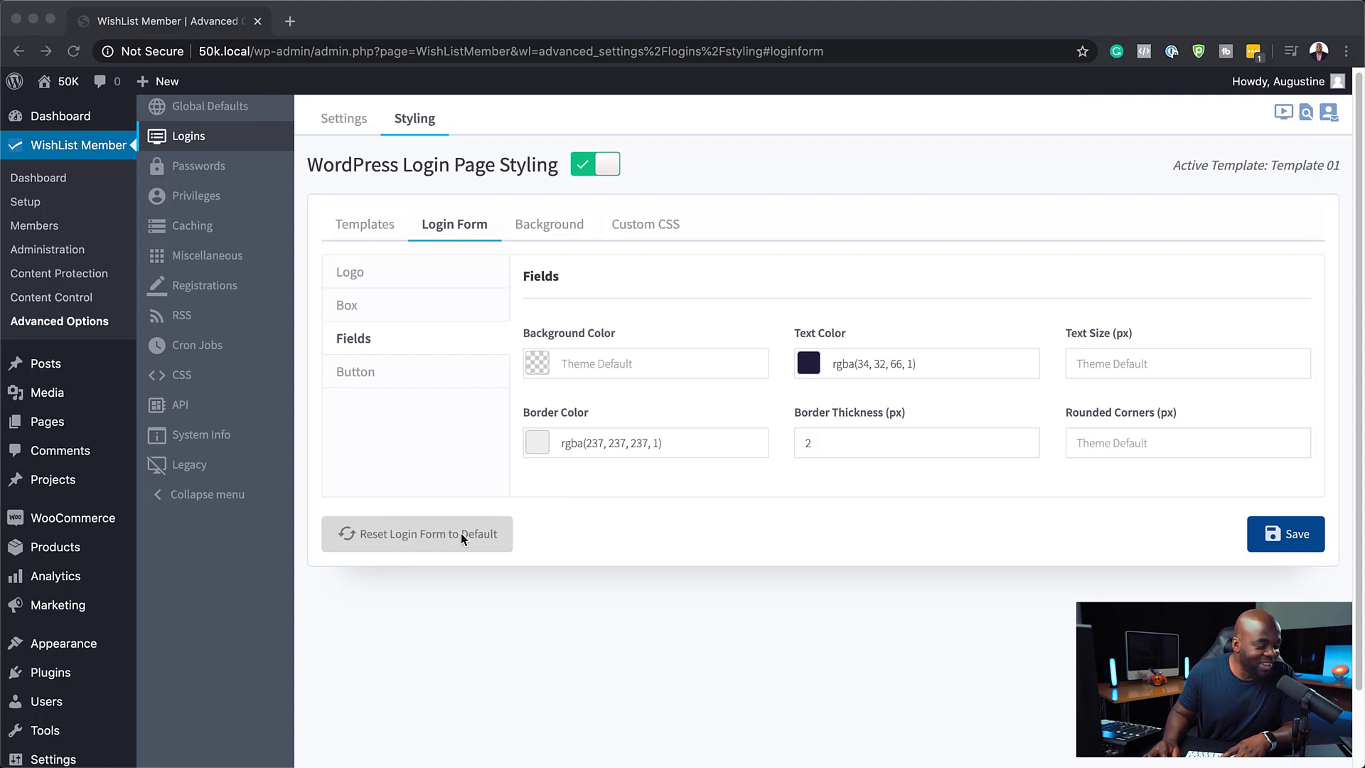
{"action": "left_click", "coordinate": [581, 547]}
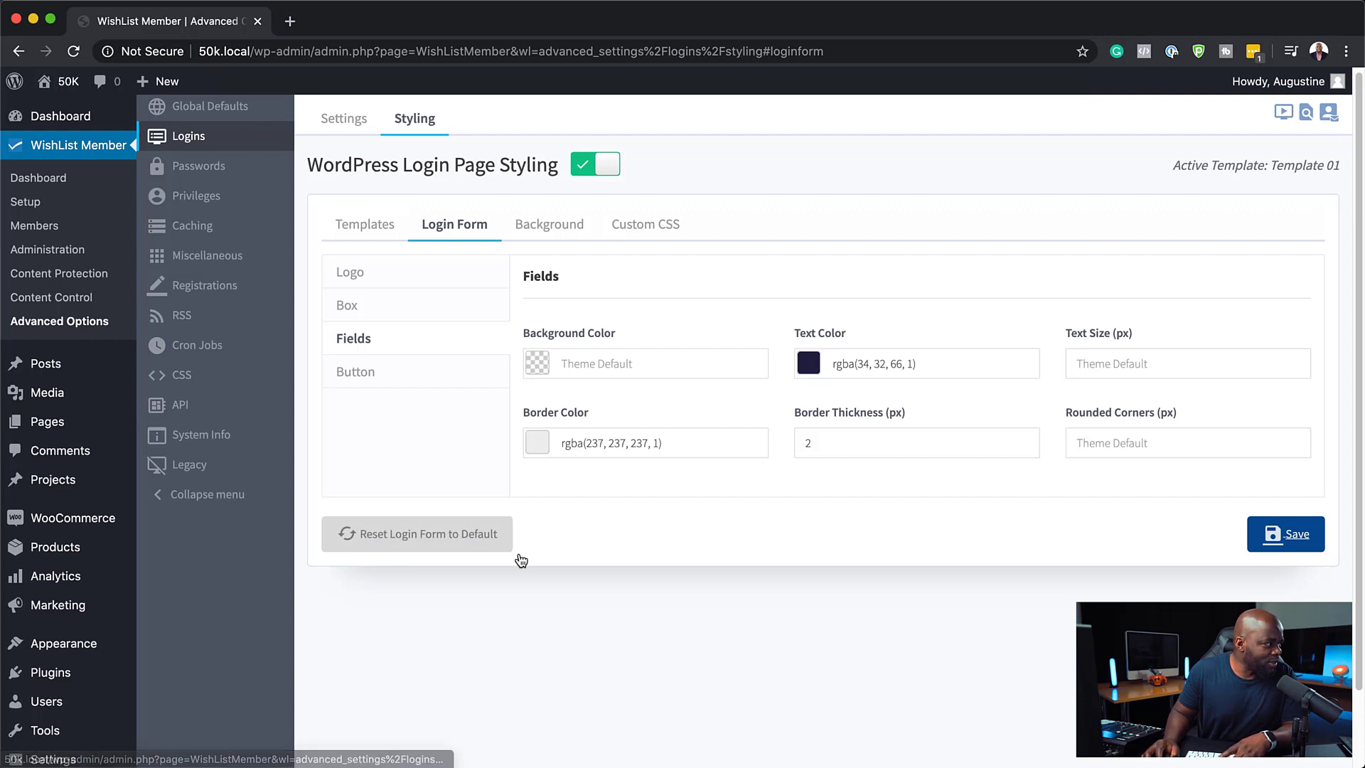
{"action": "left_click", "coordinate": [436, 307]}
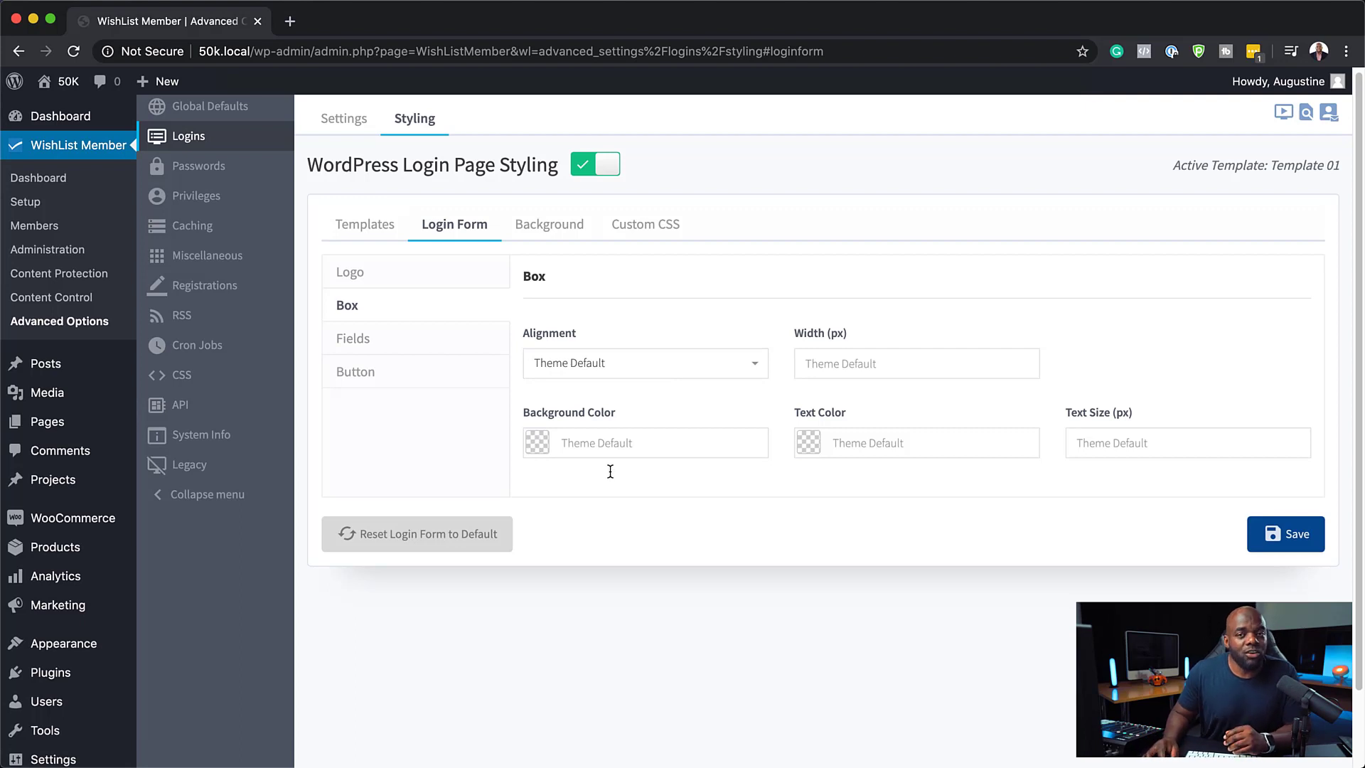
{"action": "left_click", "coordinate": [539, 448]}
{"action": "left_click", "coordinate": [635, 551]}
{"action": "left_click", "coordinate": [667, 506]}
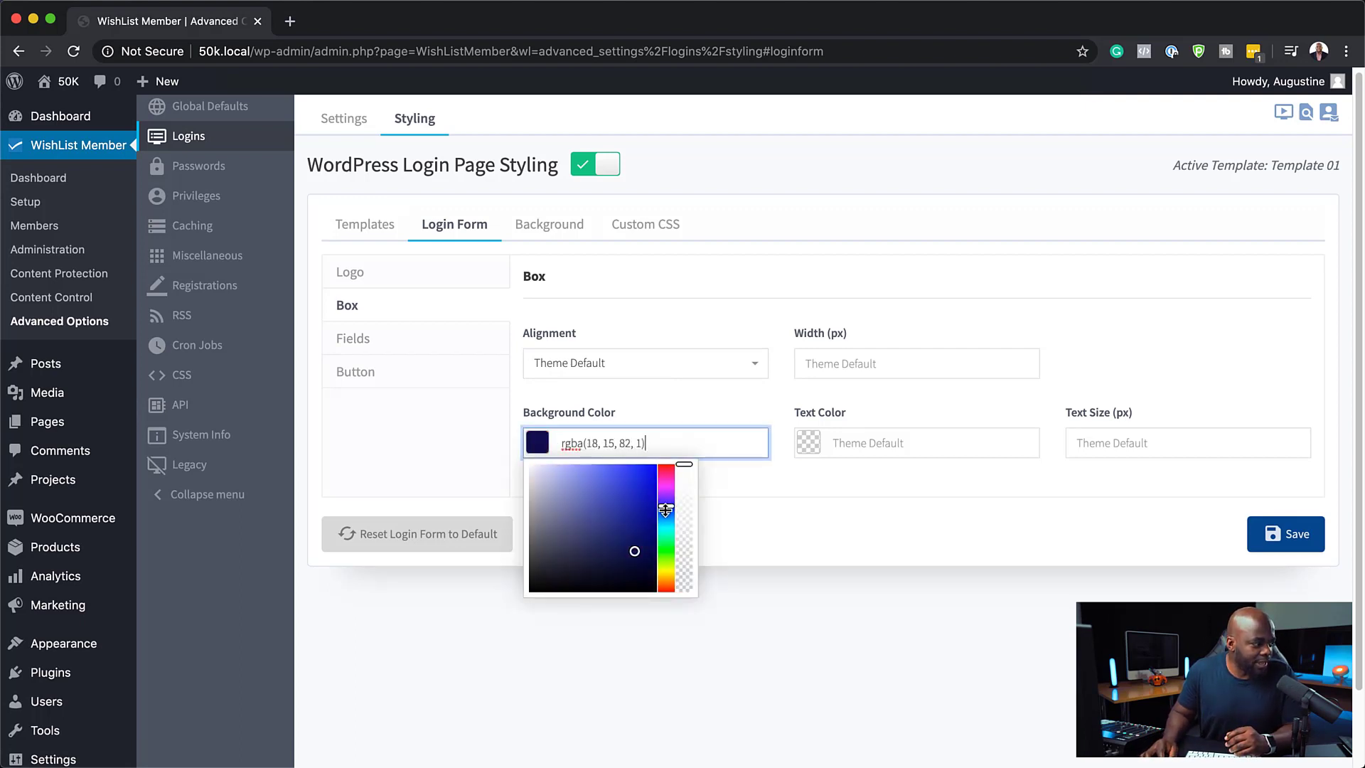
{"action": "left_click_drag", "start_coordinate": [526, 501], "coordinate": [526, 466]}
{"action": "left_click", "coordinate": [1273, 537]}
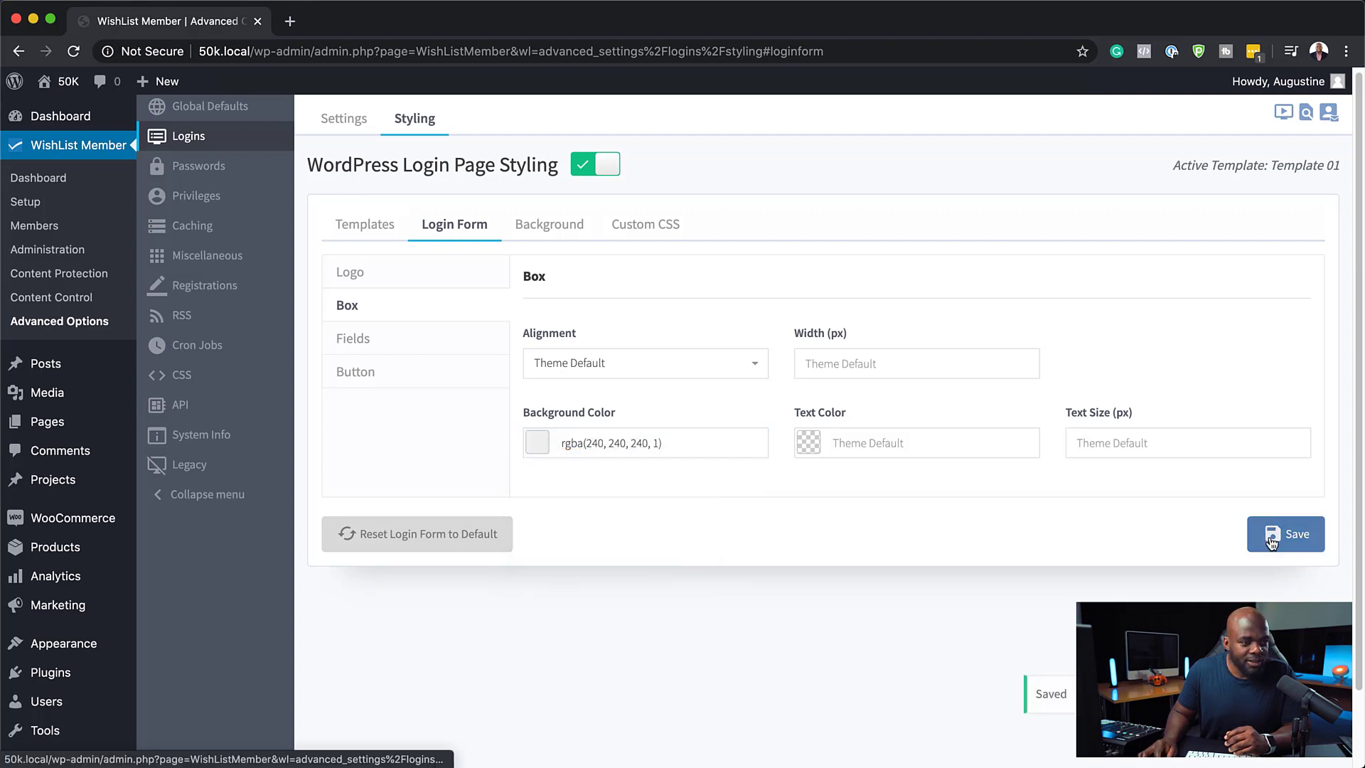
{"action": "key", "text": "super+Tab"}
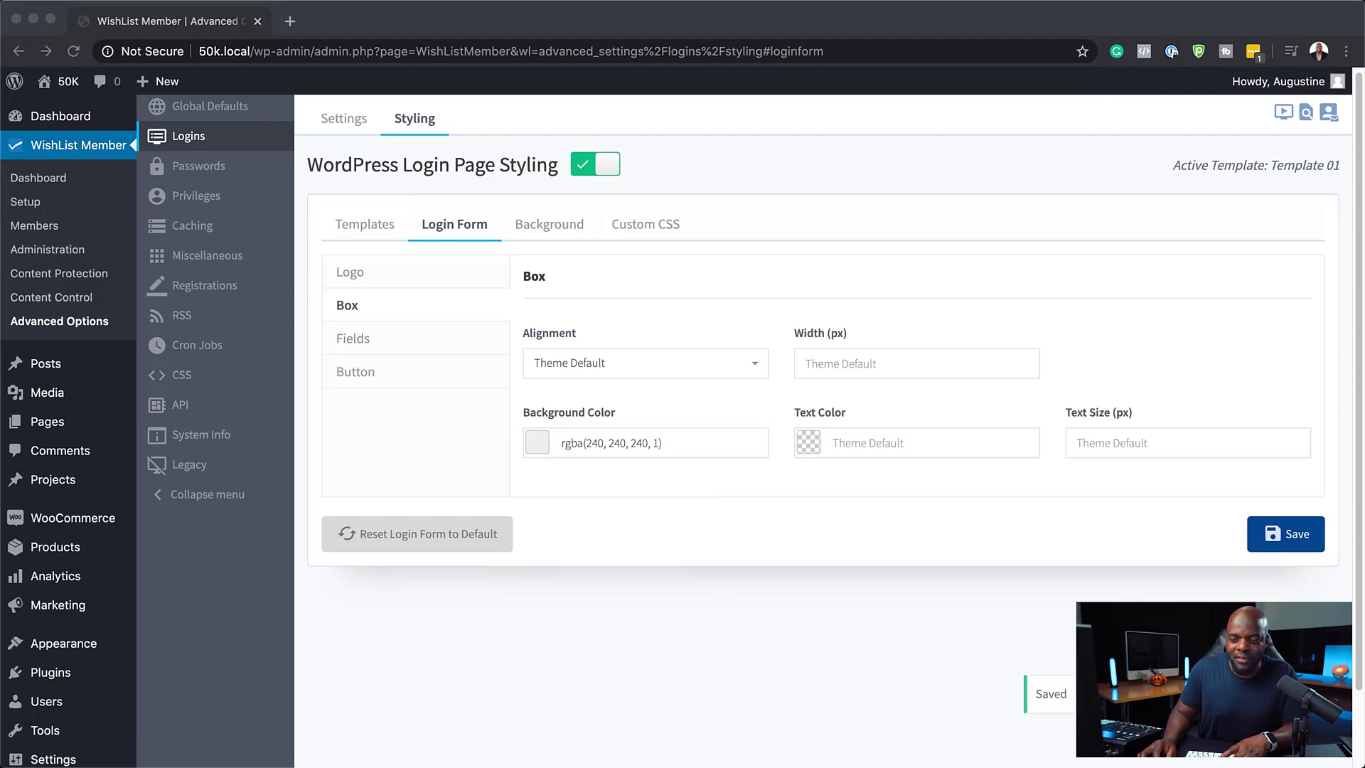
{"action": "left_click_drag", "start_coordinate": [1362, 6], "coordinate": [789, 3]}
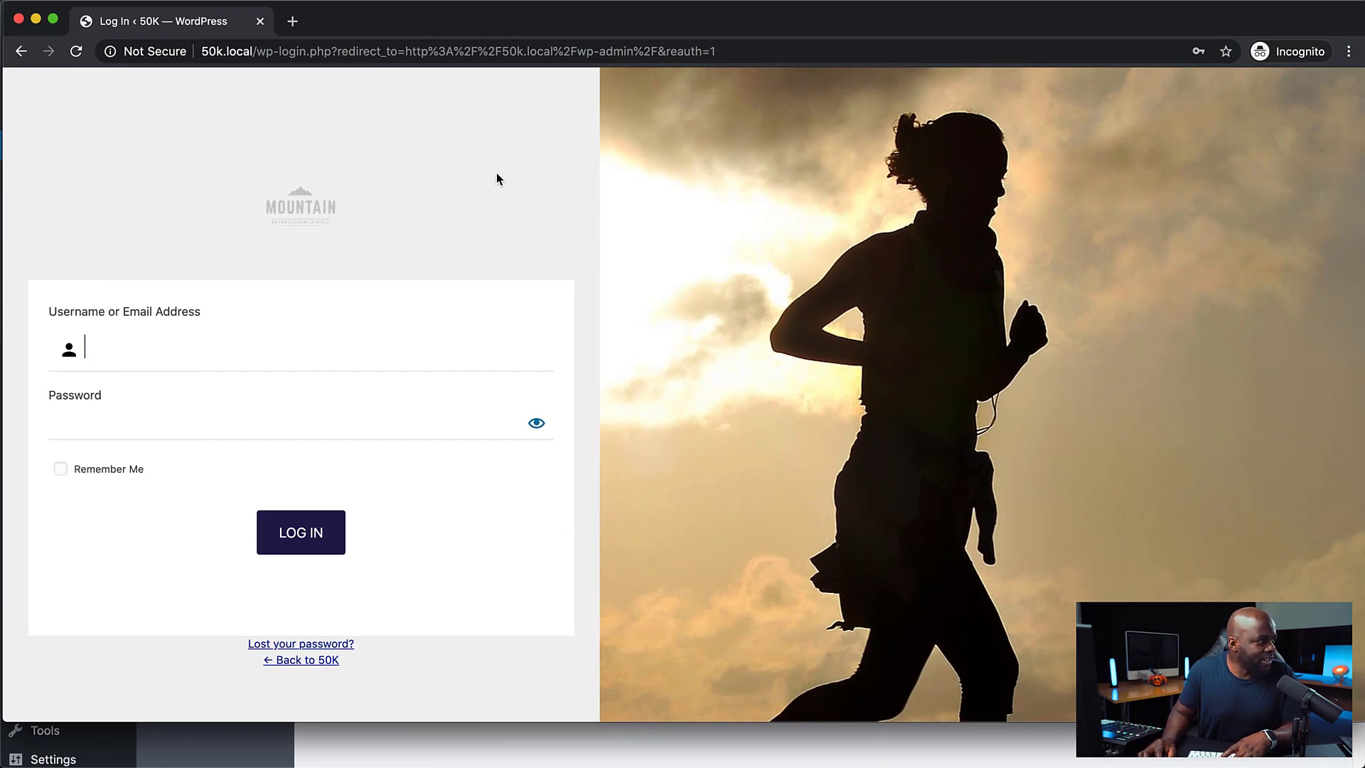
Set the box background color to rgba(15, 14, 46, 1), save, and preview the login page in the incognito window
{"action": "left_click_drag", "start_coordinate": [697, 32], "coordinate": [1364, 50]}
{"action": "left_click", "coordinate": [541, 444]}
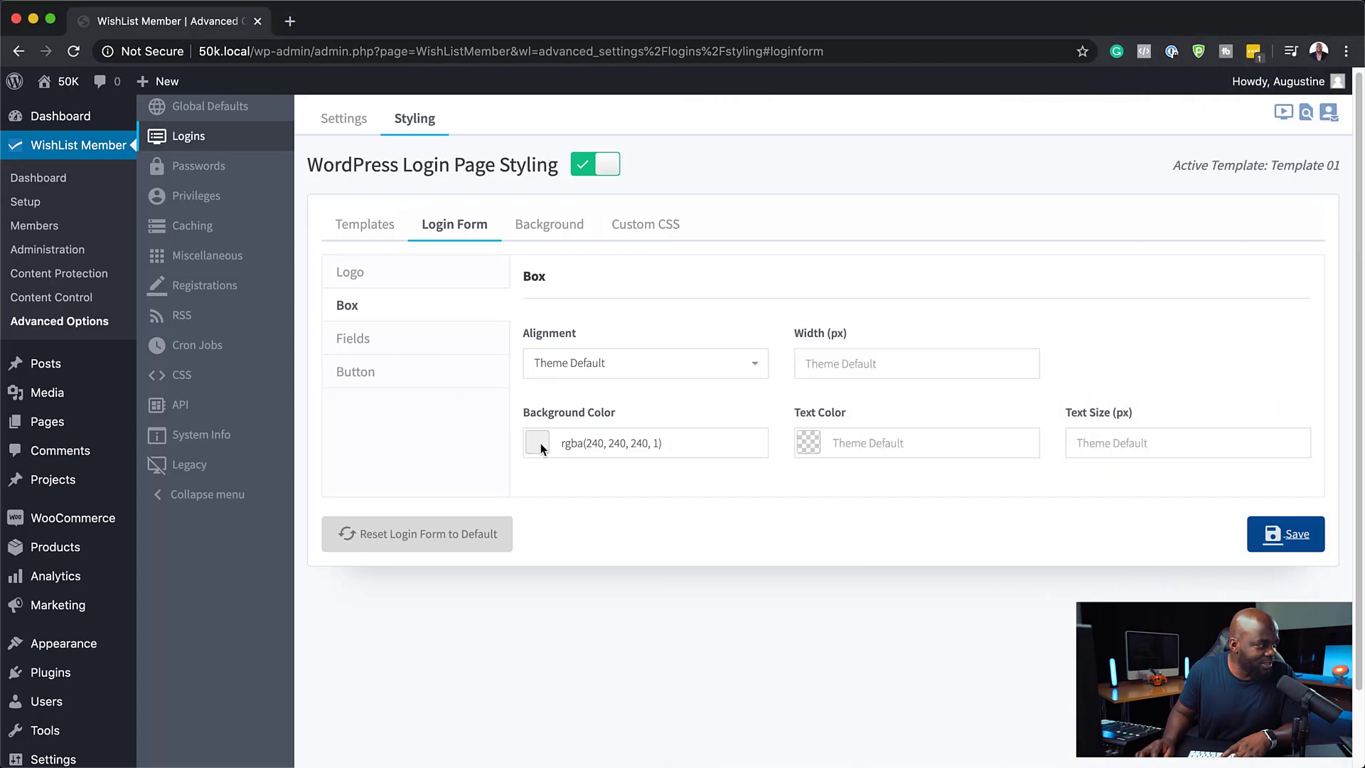
{"action": "left_click", "coordinate": [539, 442]}
{"action": "left_click_drag", "start_coordinate": [600, 536], "coordinate": [594, 572]}
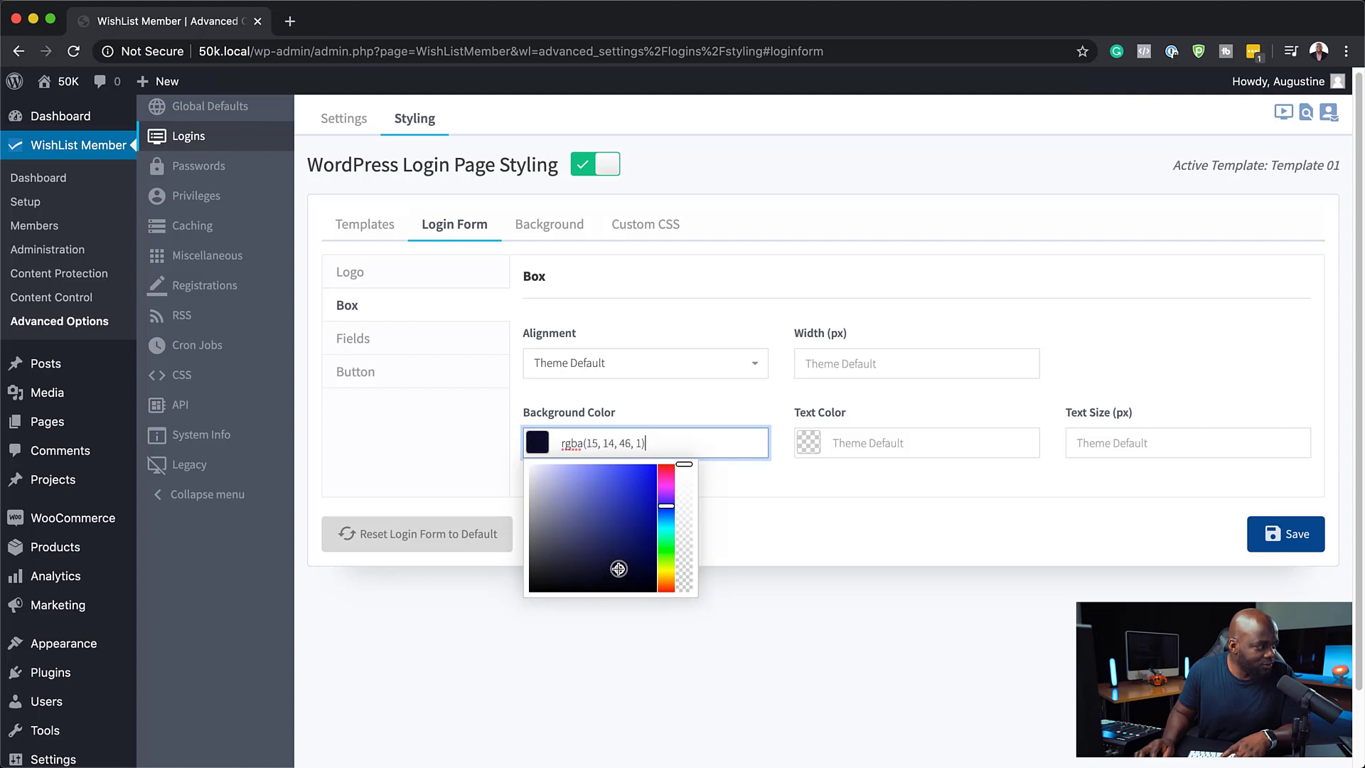
{"action": "left_click", "coordinate": [1273, 535]}
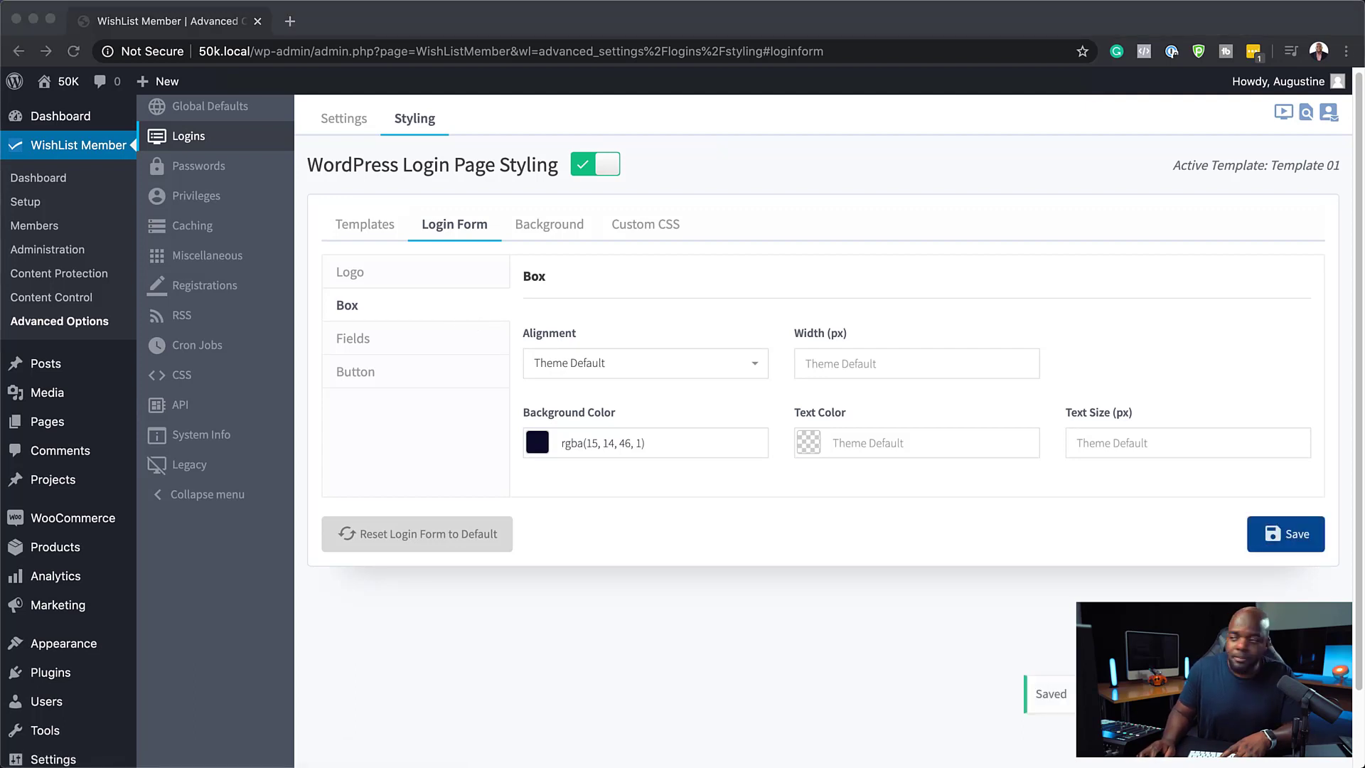
{"action": "left_click_drag", "start_coordinate": [1364, 125], "coordinate": [464, 16]}
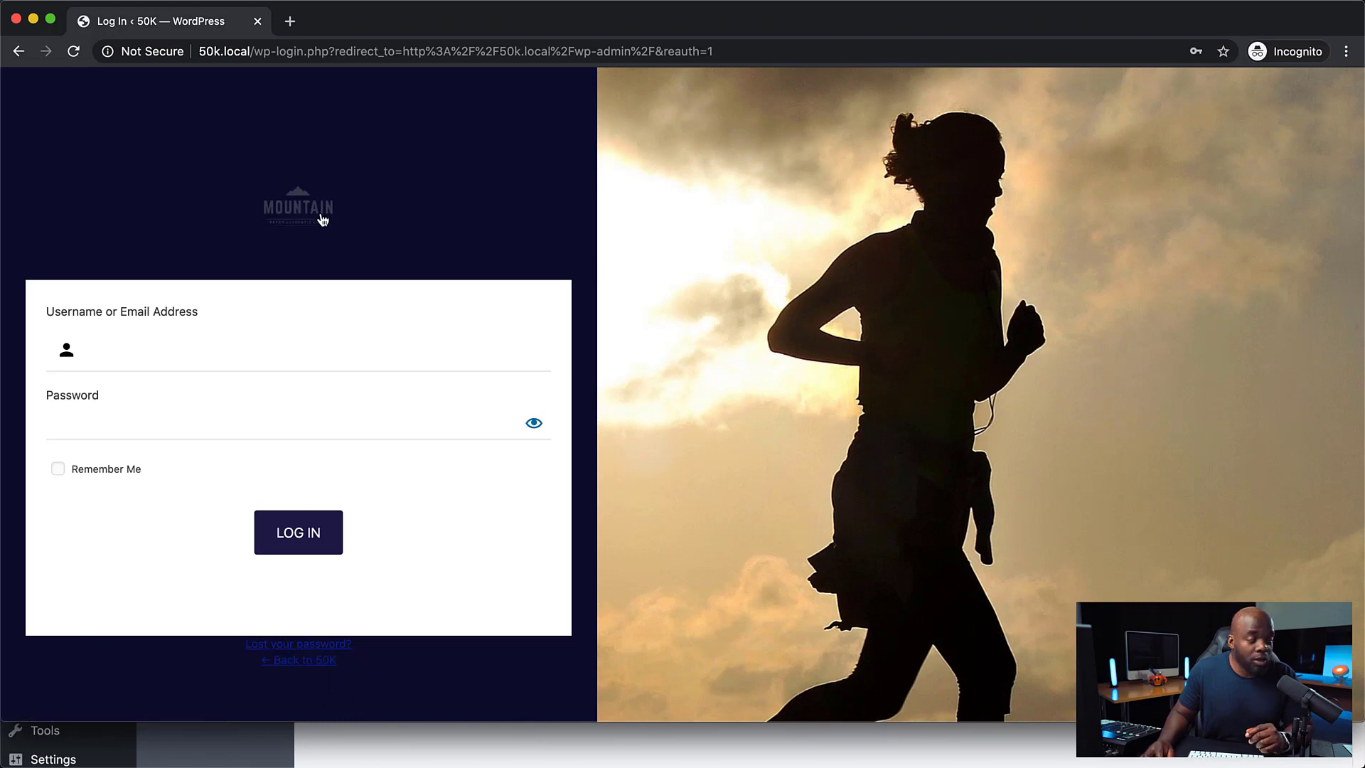
{"action": "double_click", "coordinate": [714, 22]}
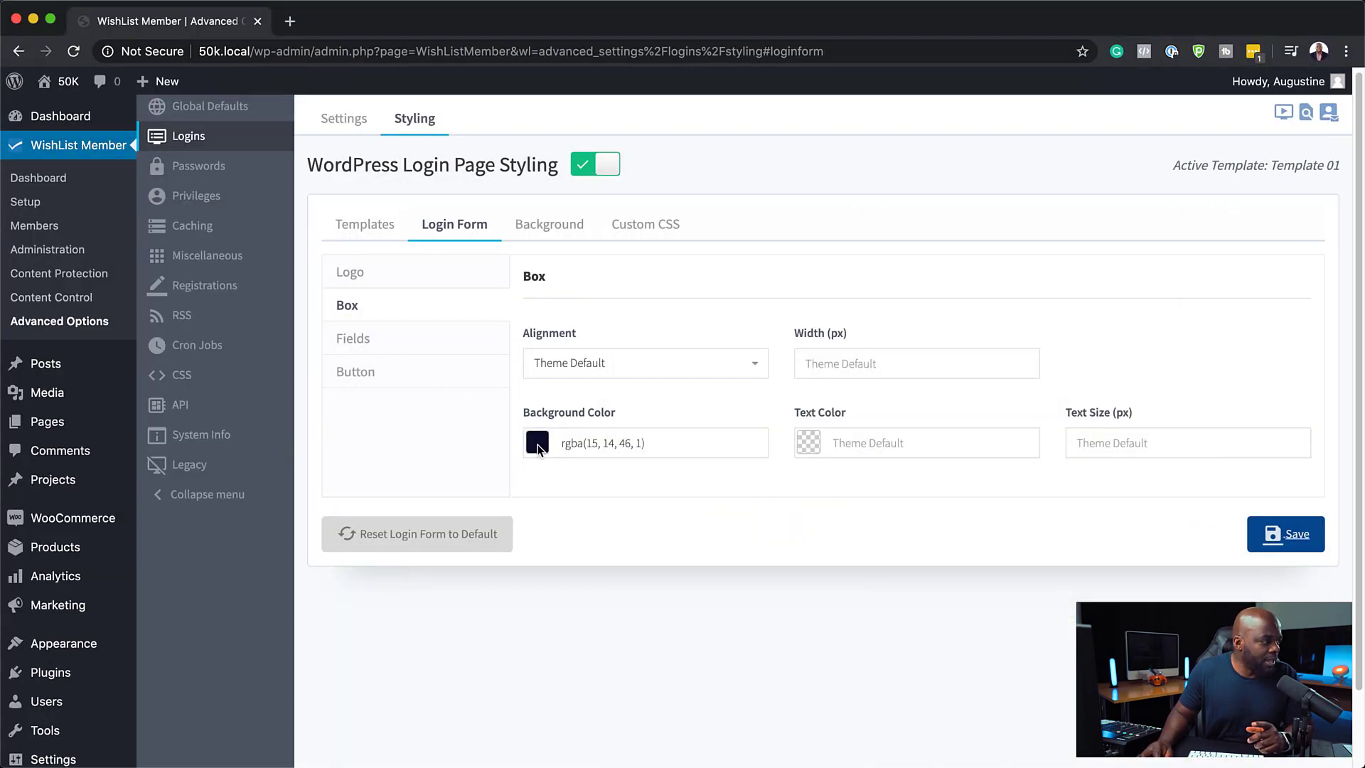
Make the box background fully transparent by setting it to rgba(255, 255, 255, 0), and save
{"action": "left_click", "coordinate": [537, 444]}
{"action": "left_click_drag", "start_coordinate": [684, 467], "coordinate": [679, 593]}
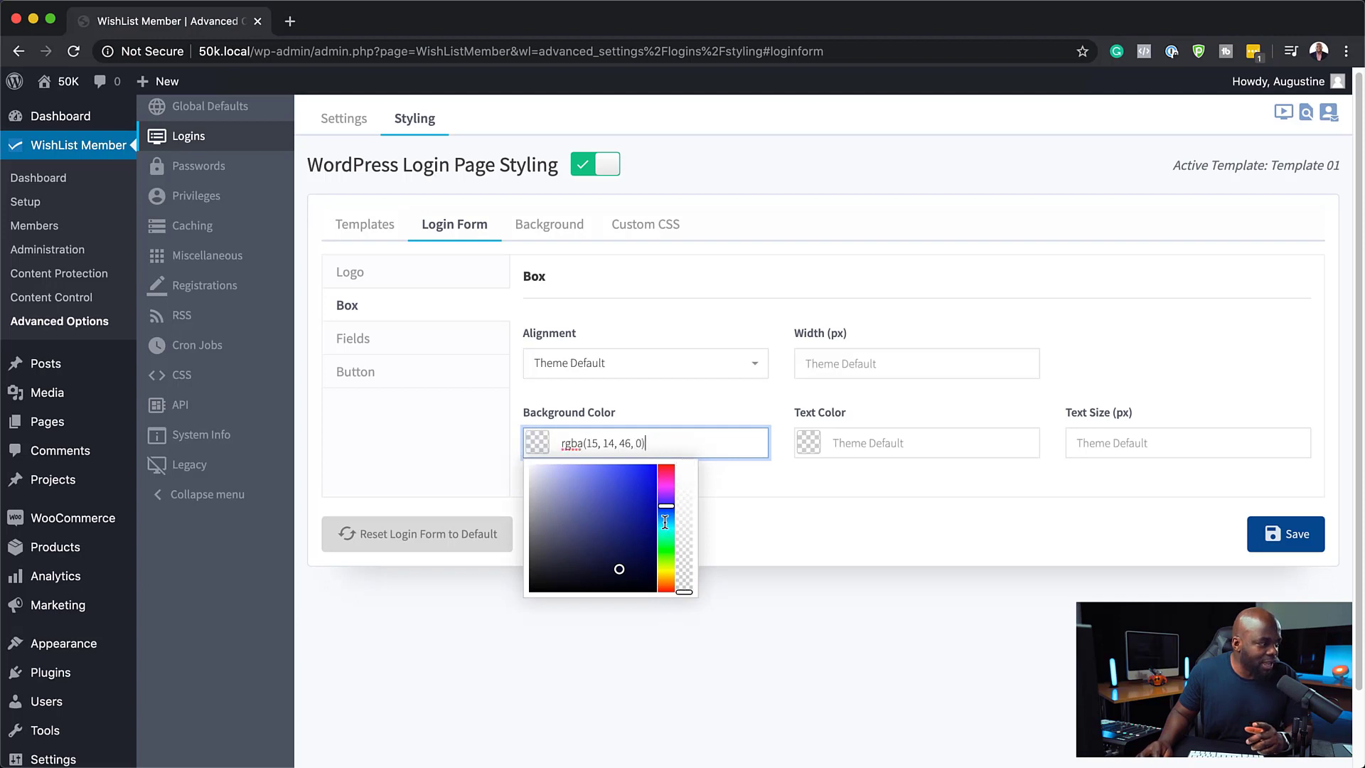
{"action": "mouse_move", "coordinate": [617, 571]}
{"action": "left_mouse_down"}
{"action": "mouse_move", "coordinate": [525, 585]}
{"action": "mouse_move", "coordinate": [508, 434]}
{"action": "left_mouse_up"}
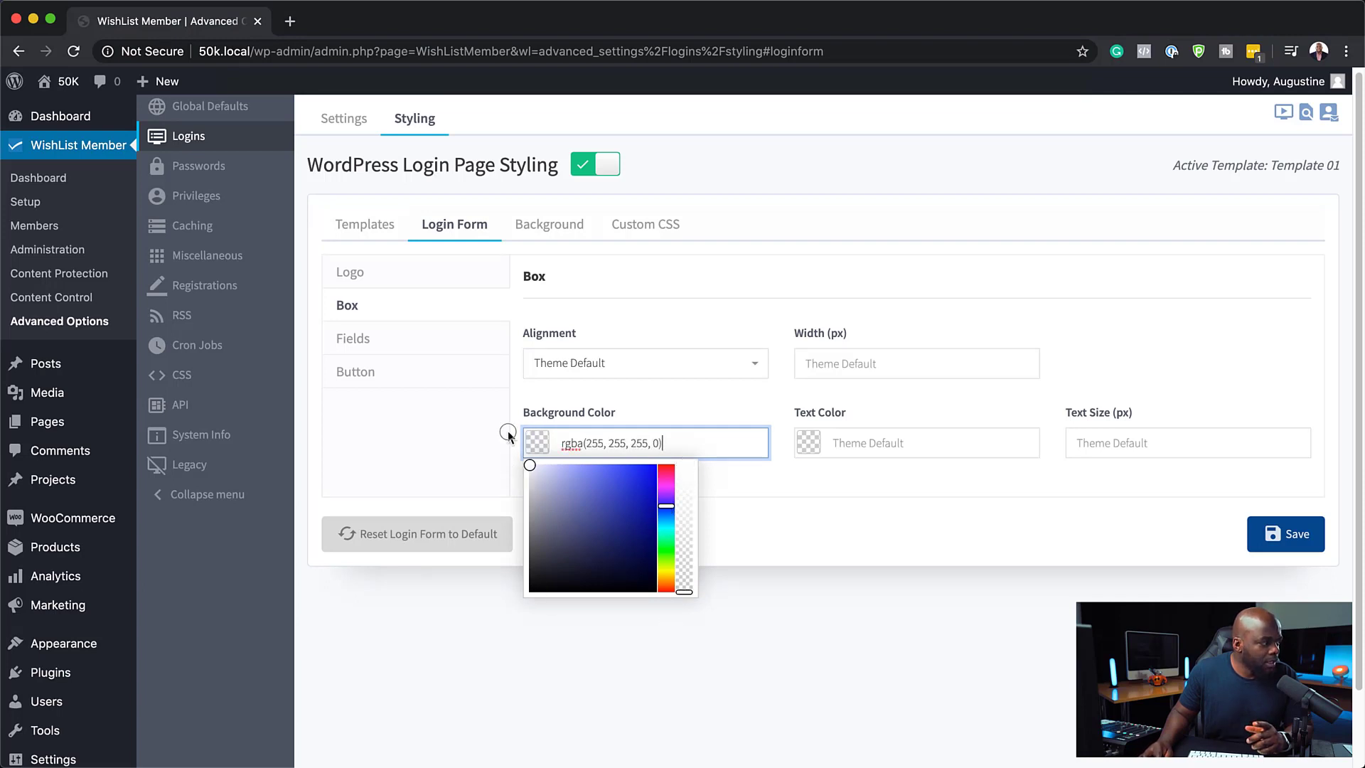
{"action": "left_click", "coordinate": [1293, 535]}
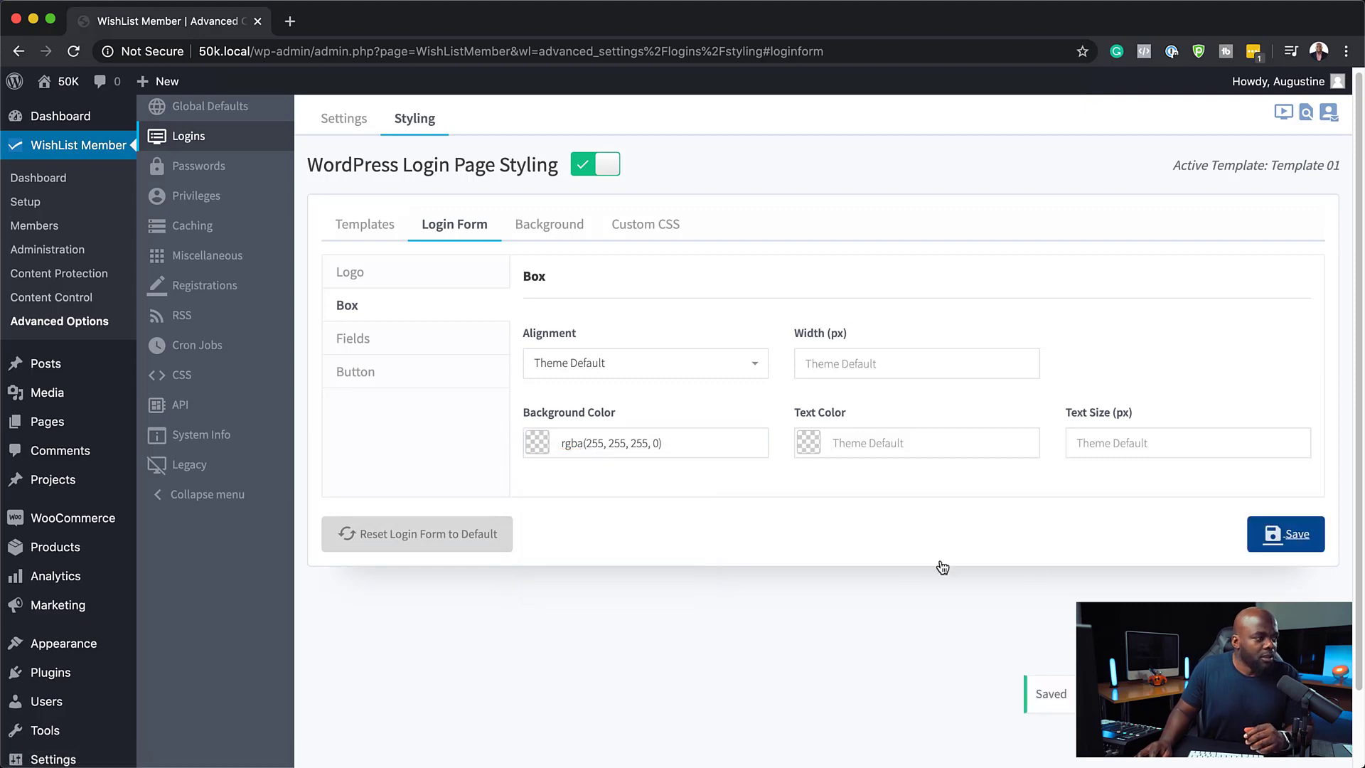